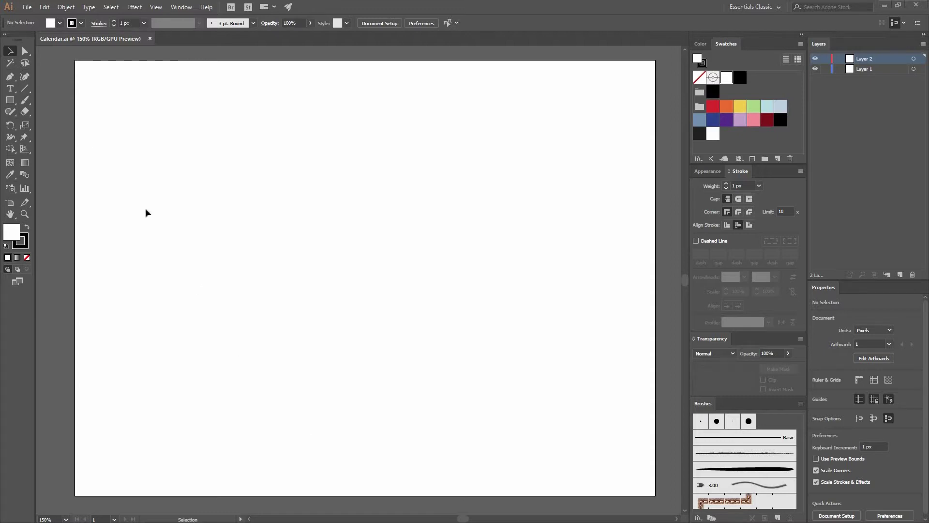
Draw a 165×31 px rectangle with the Rectangle tool
click(10, 100)
click(352, 203)
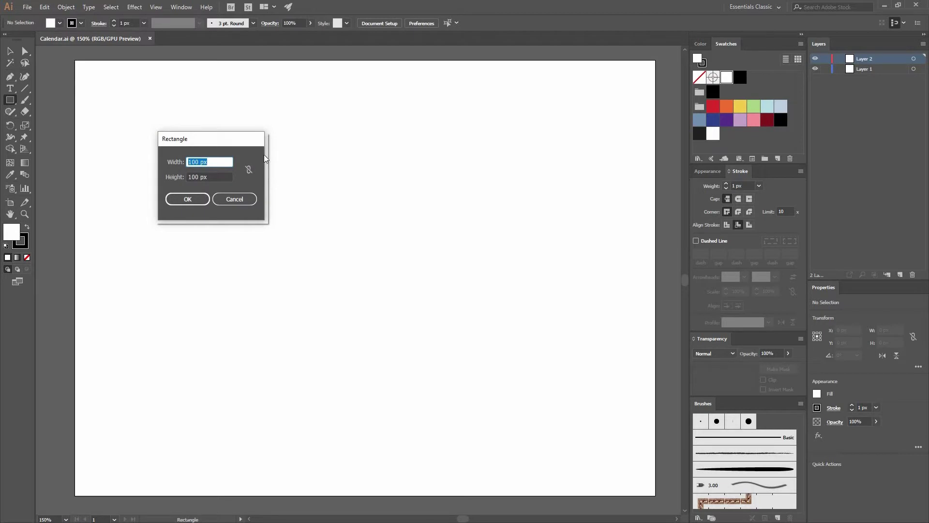
text(165)
key(Tab)
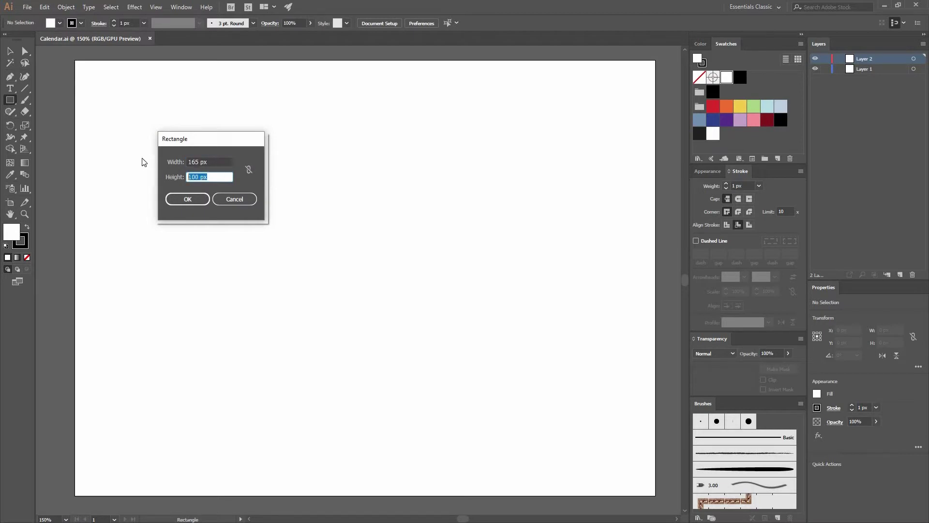
text(31)
click(187, 199)
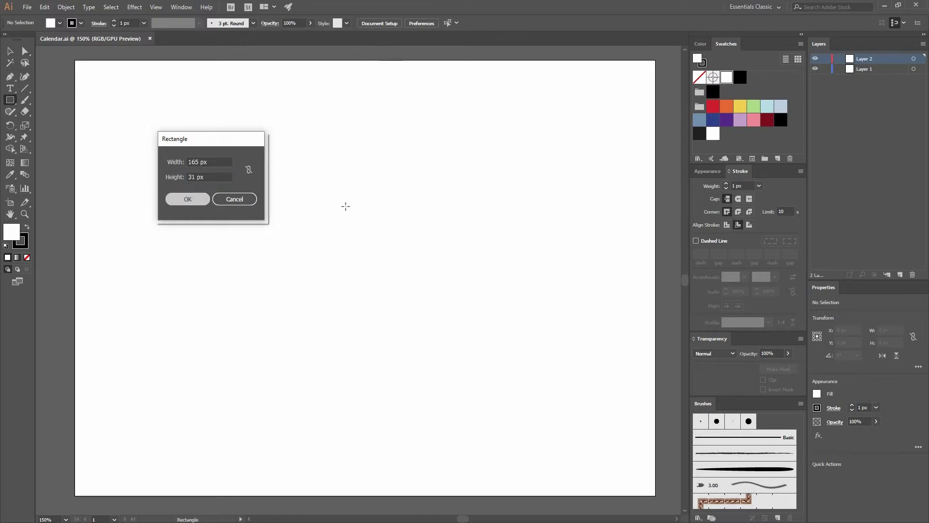
Add a second rectangle sized 165×119 px
click(358, 211)
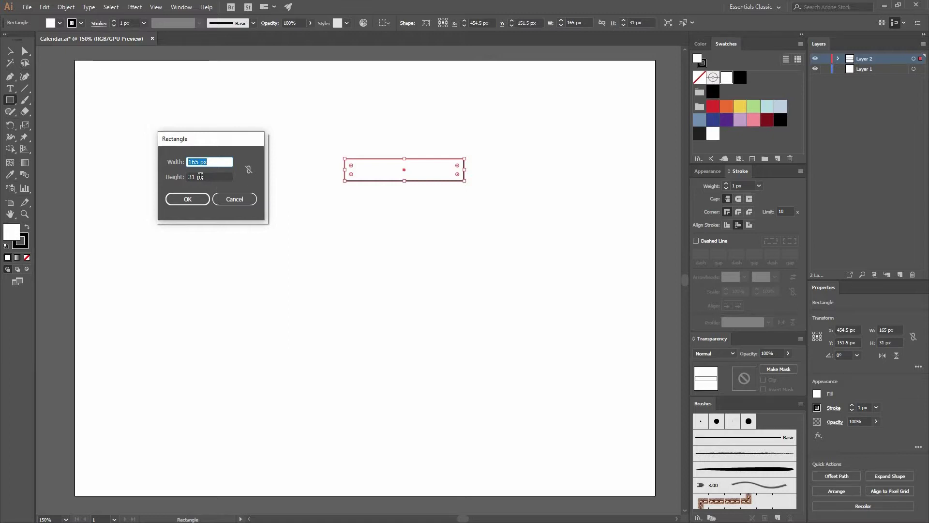
key(Tab)
text(119)
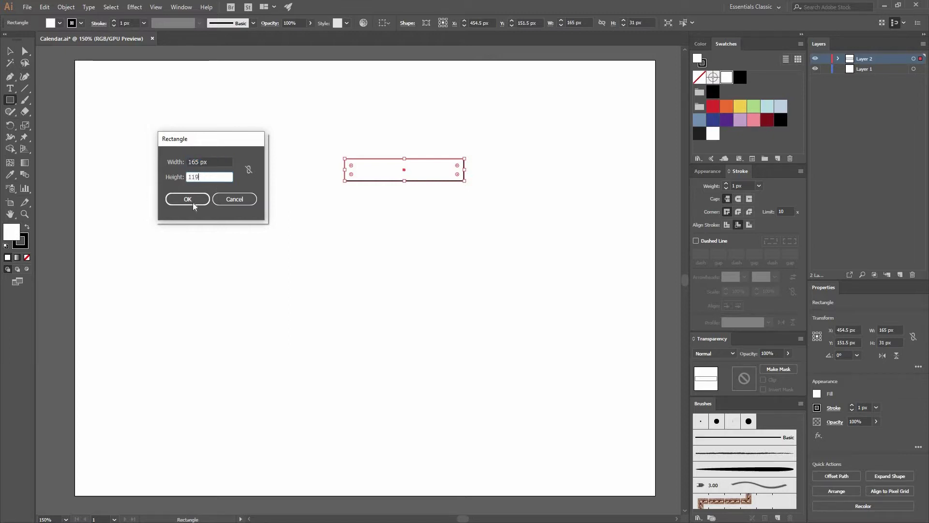
click(191, 199)
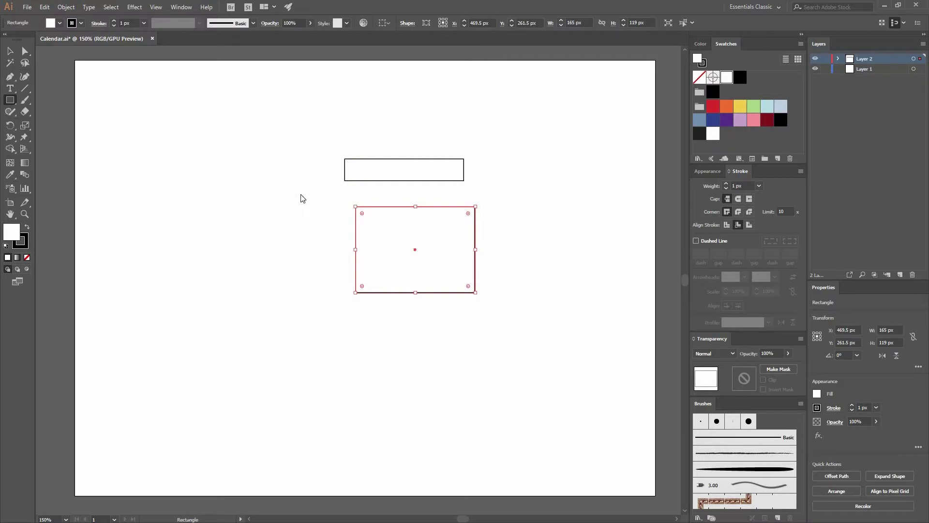
Add a small 11×20 px rectangle
click(250, 189)
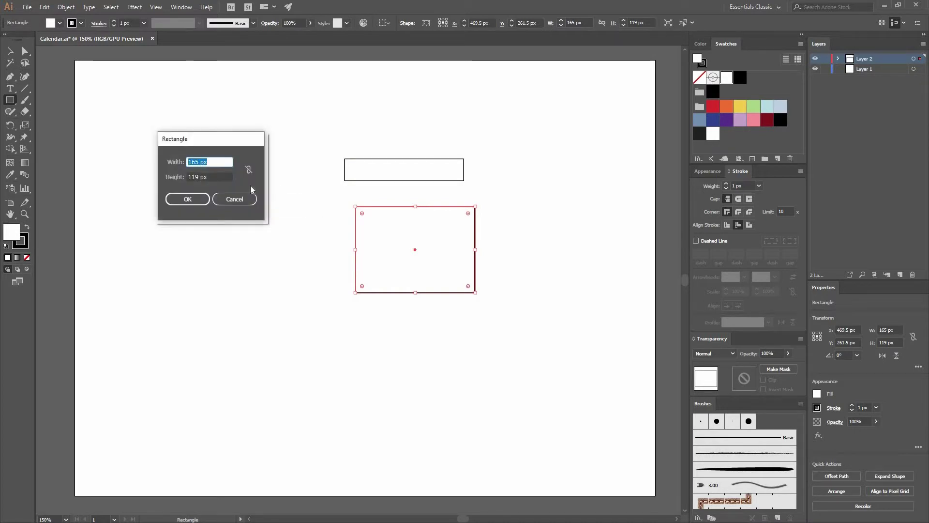
text(11)
key(Tab)
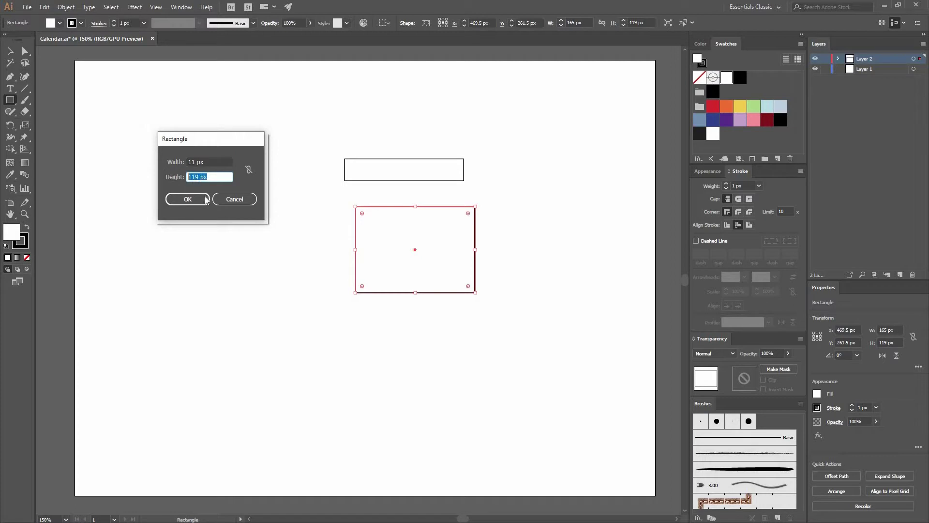
text(20)
key(Return)
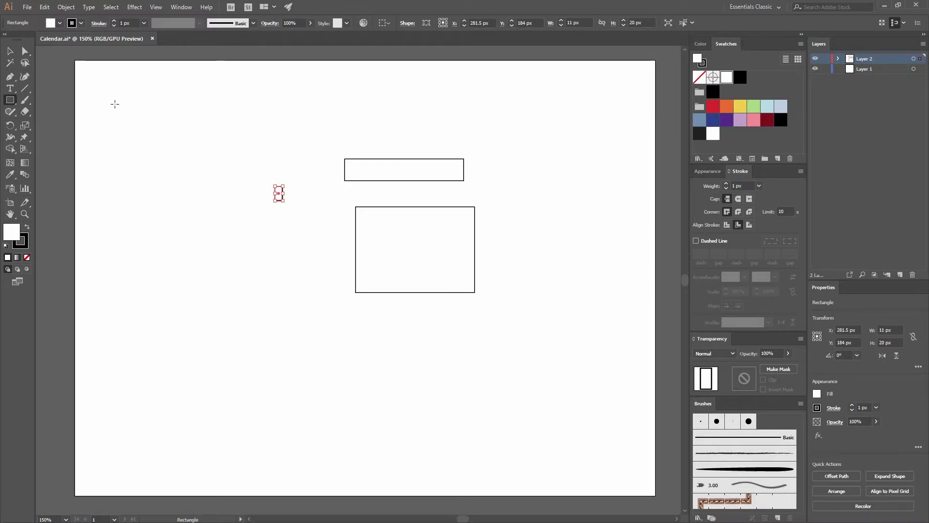
Select both large rectangles and open the Align panel with its spacing options shown
key(v)
click(320, 216)
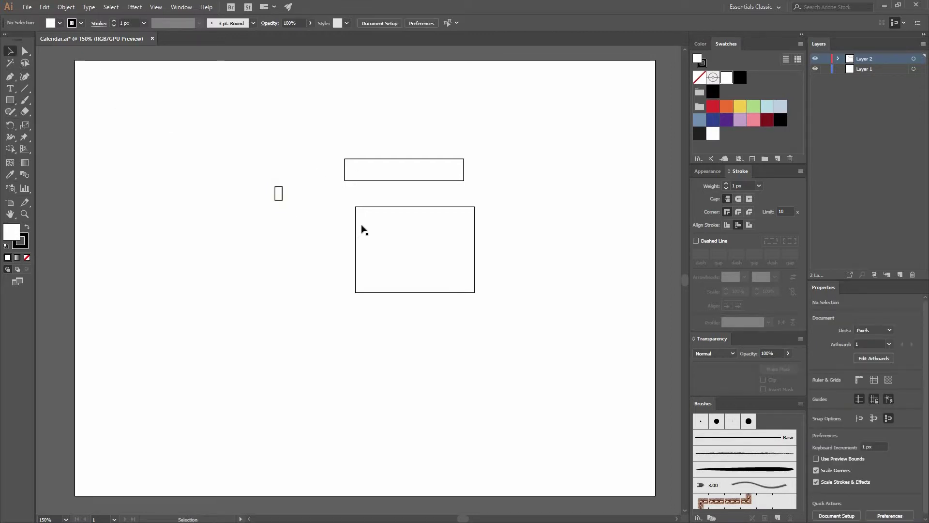
drag(499, 231, 364, 142)
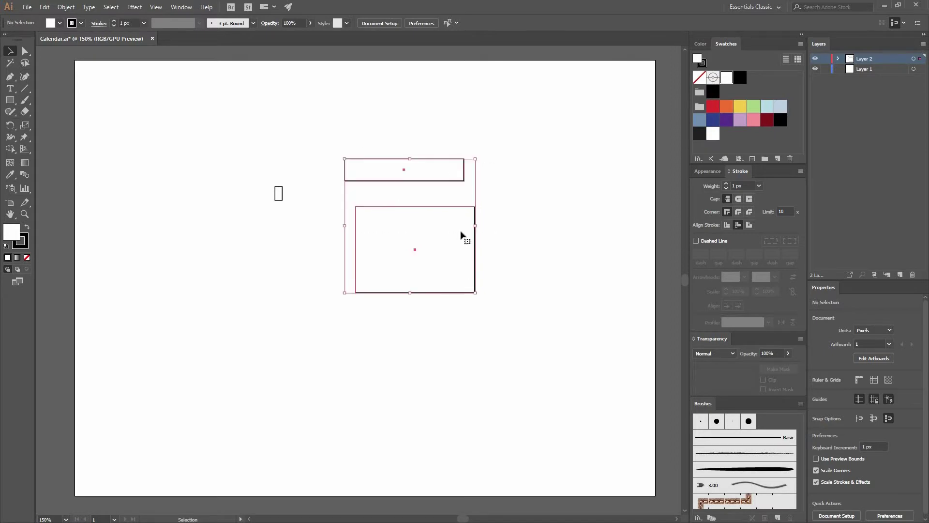
click(182, 9)
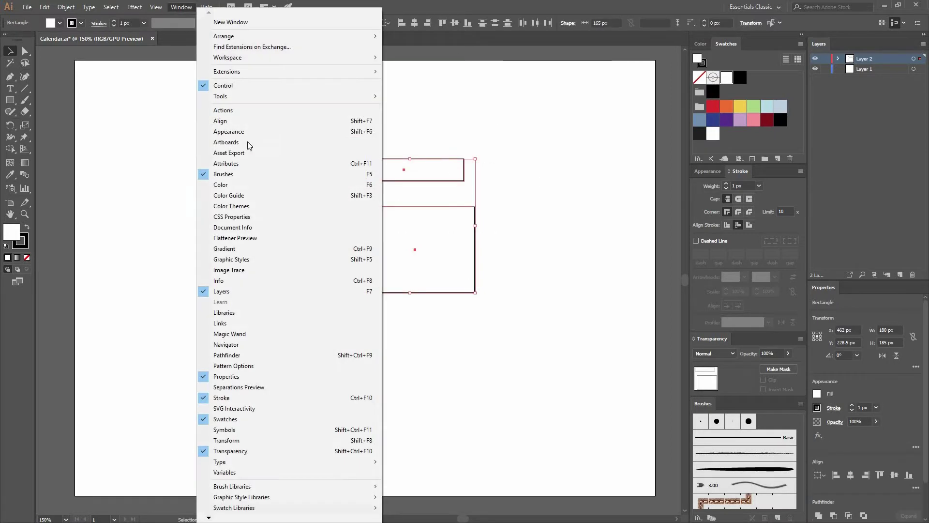
click(339, 121)
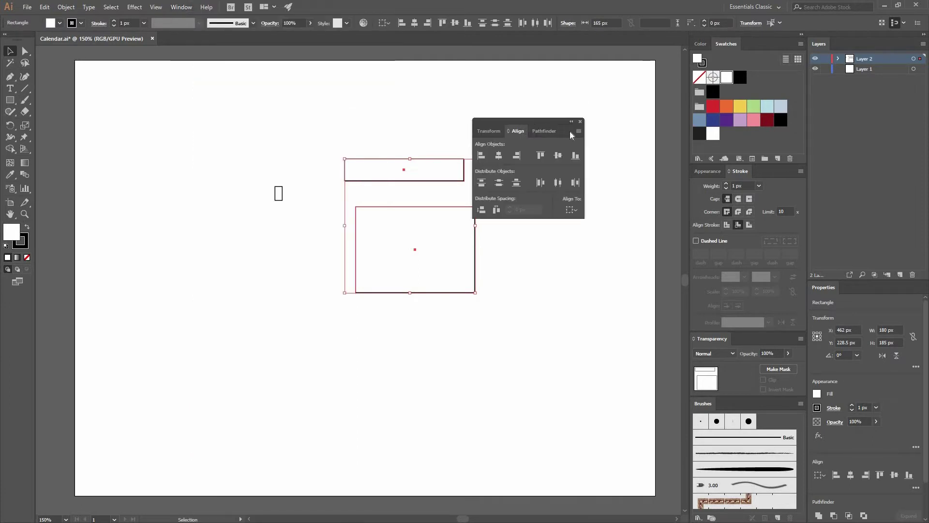
drag(571, 135, 614, 116)
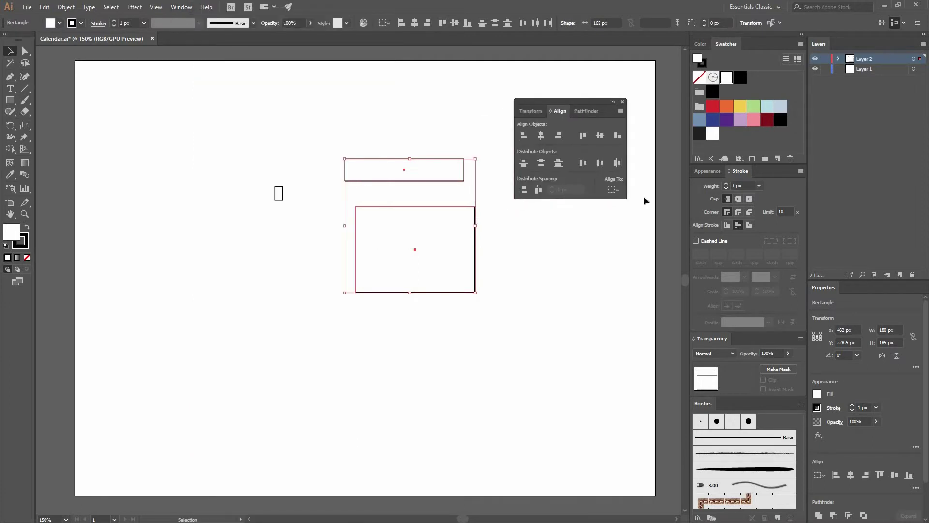
click(621, 115)
click(651, 115)
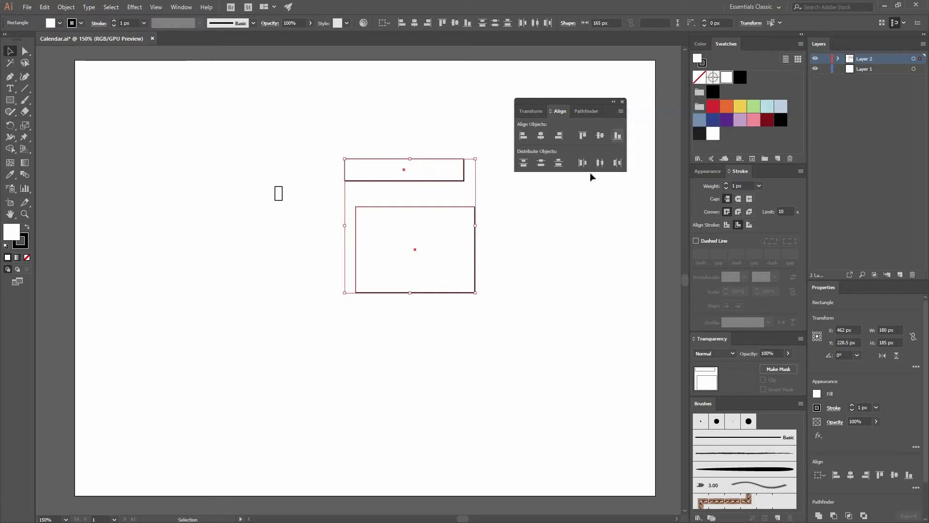
click(621, 112)
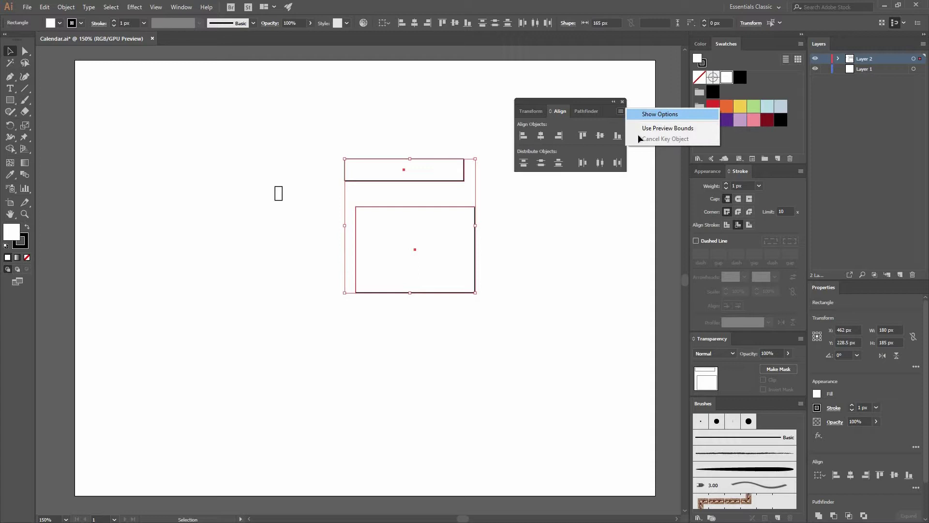
click(644, 114)
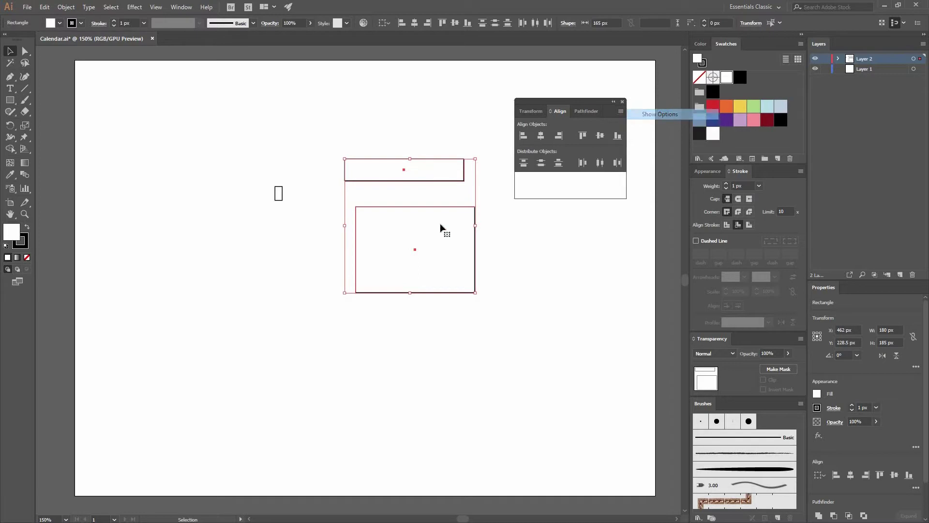
Centre the rectangles horizontally and stack the thin one on the lower one with 0 px spacing
click(541, 136)
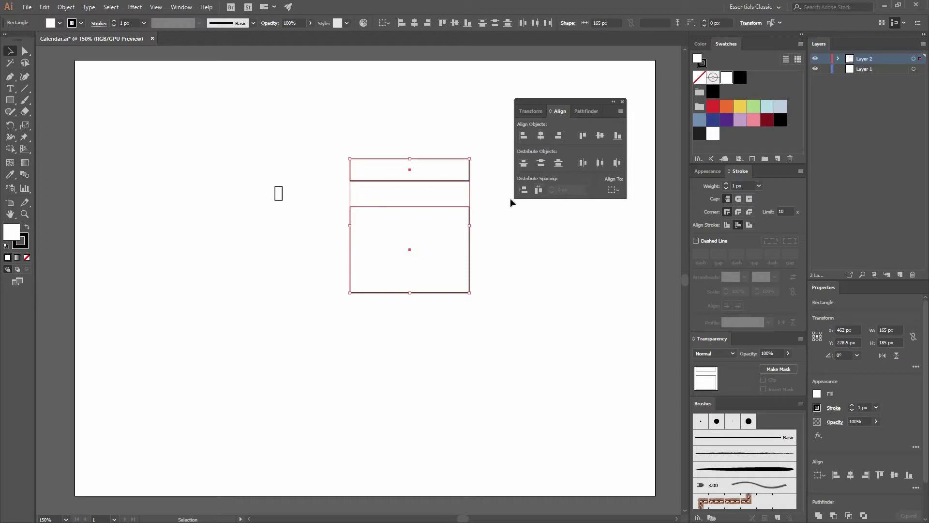
click(440, 209)
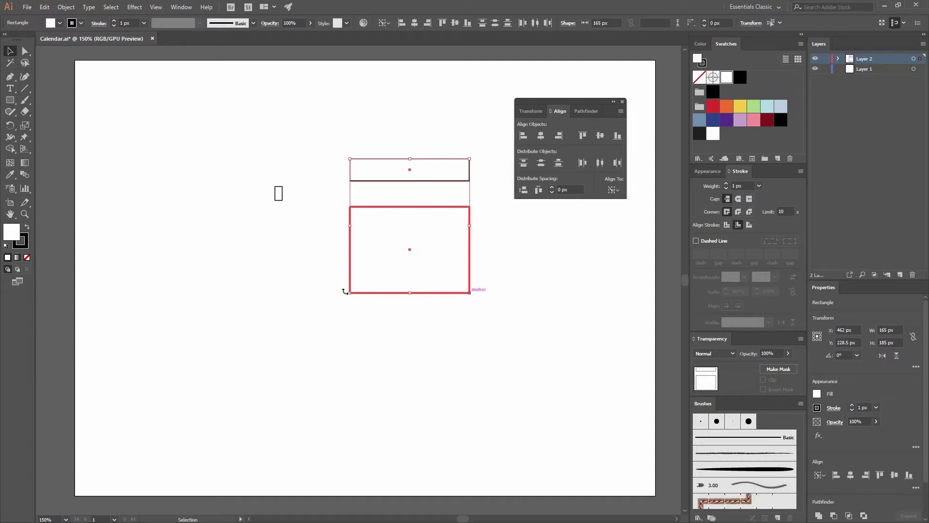
click(524, 190)
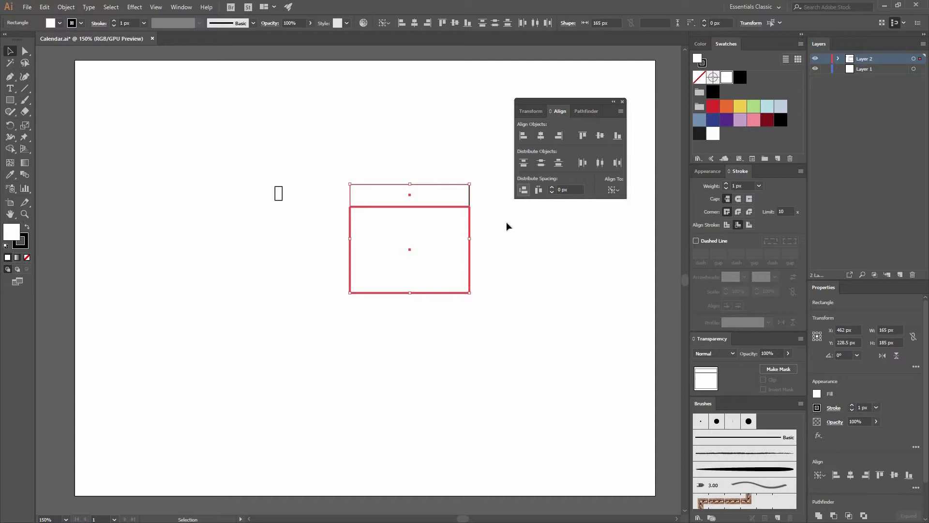
Move the small rectangle onto the header's top edge and round its corners into a pill
click(343, 198)
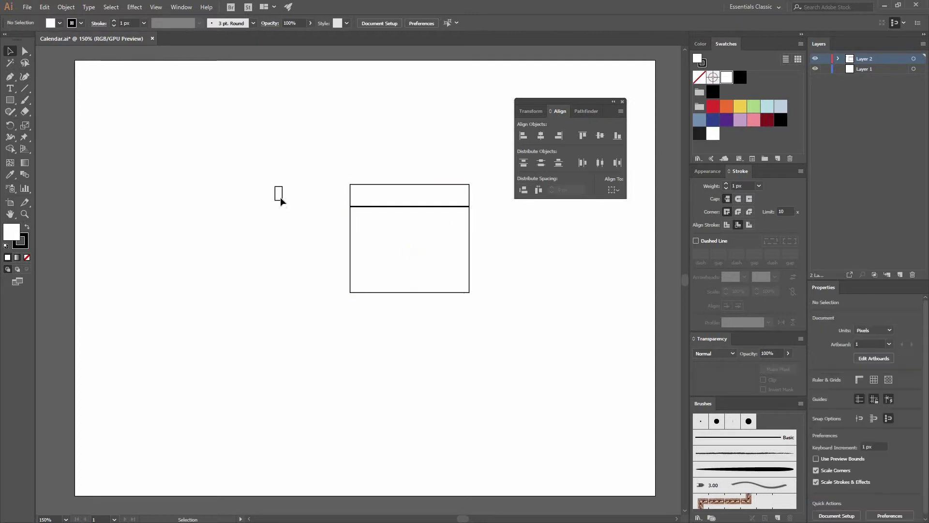
drag(284, 199, 376, 187)
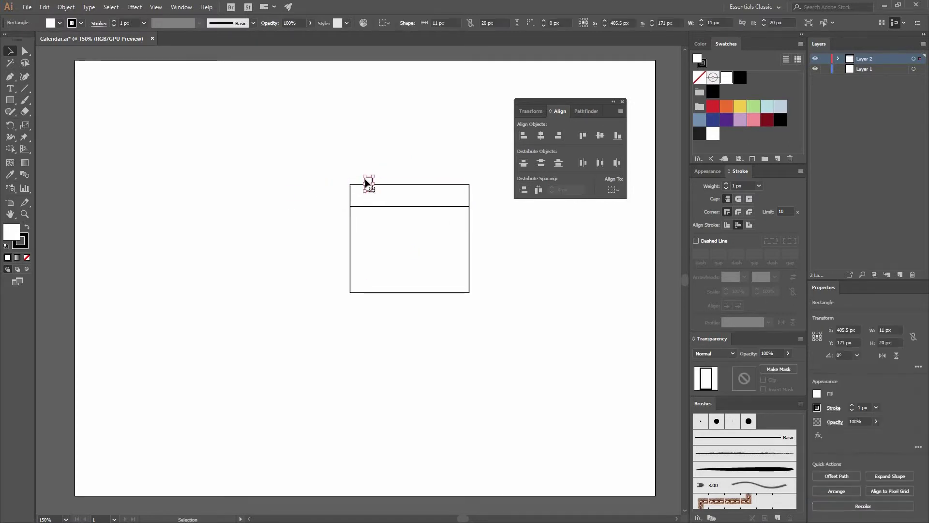
scroll(356, 188, up, 1)
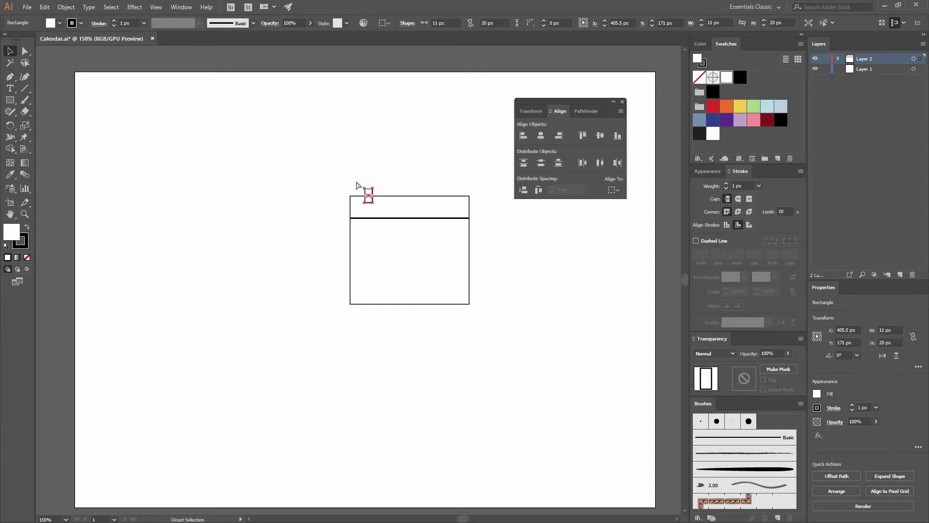
key(ctrl+plus)
key(ctrl+plus)
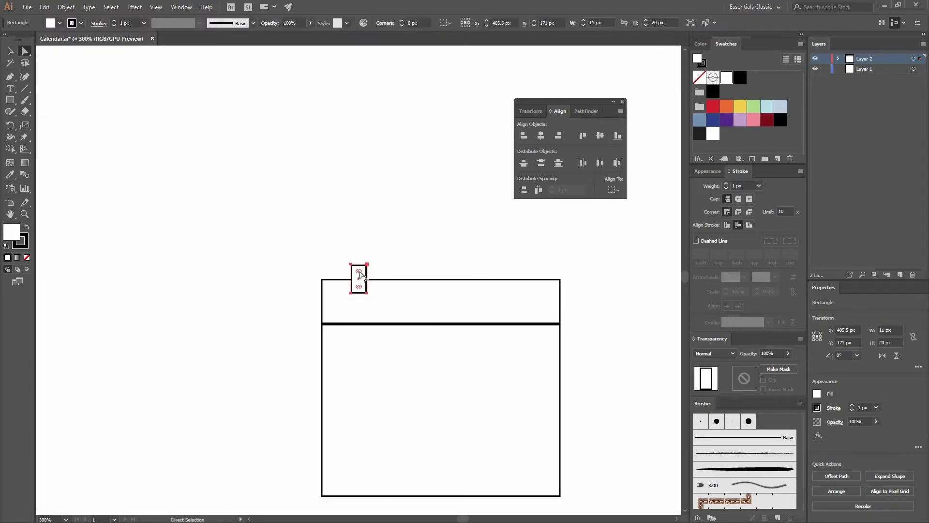
key(a)
drag(359, 271, 346, 290)
click(390, 256)
Remove the outlines from the pill and rectangles, and colour the header bar red
key(v)
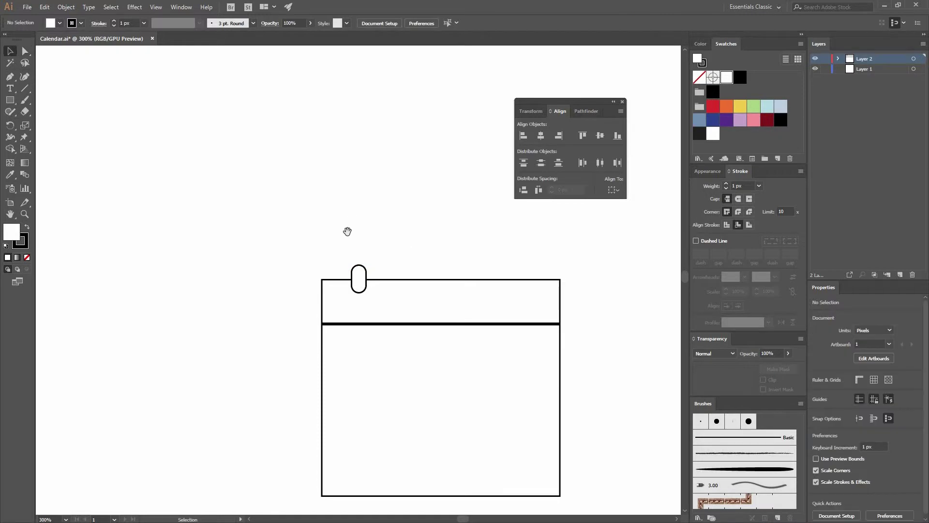
drag(347, 231, 321, 182)
click(333, 230)
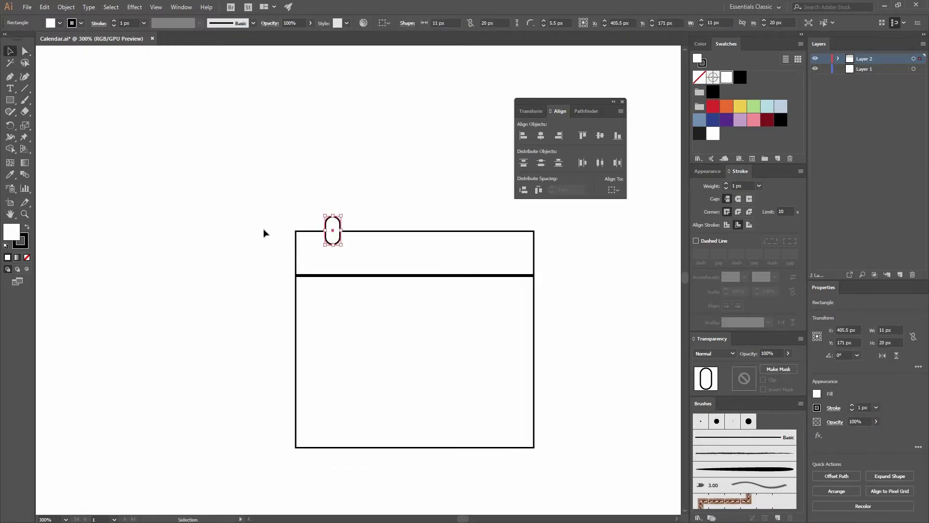
drag(264, 229, 547, 310)
click(22, 244)
key(slash)
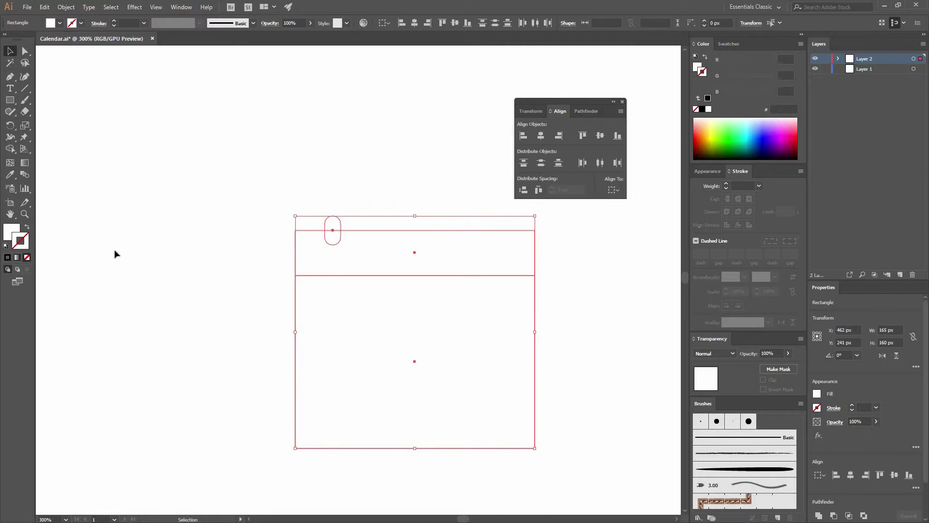
click(742, 44)
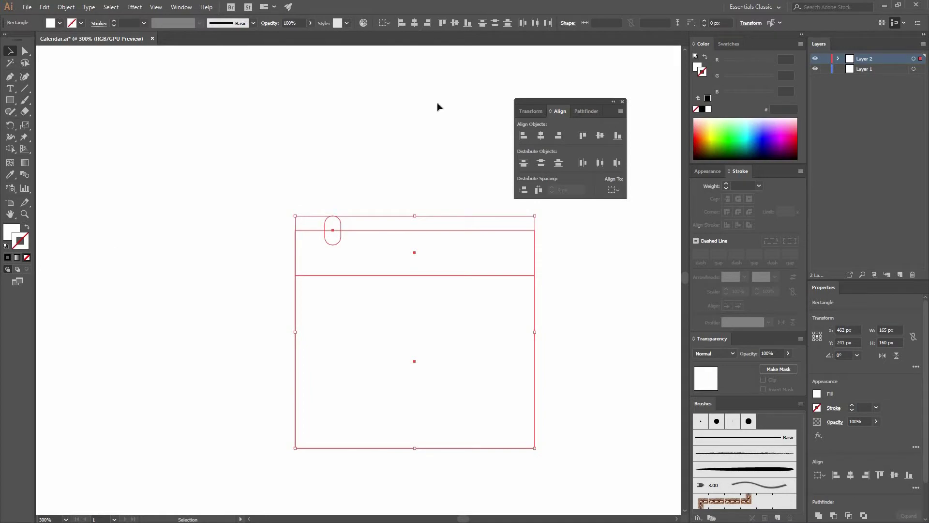
click(435, 212)
click(415, 237)
click(713, 106)
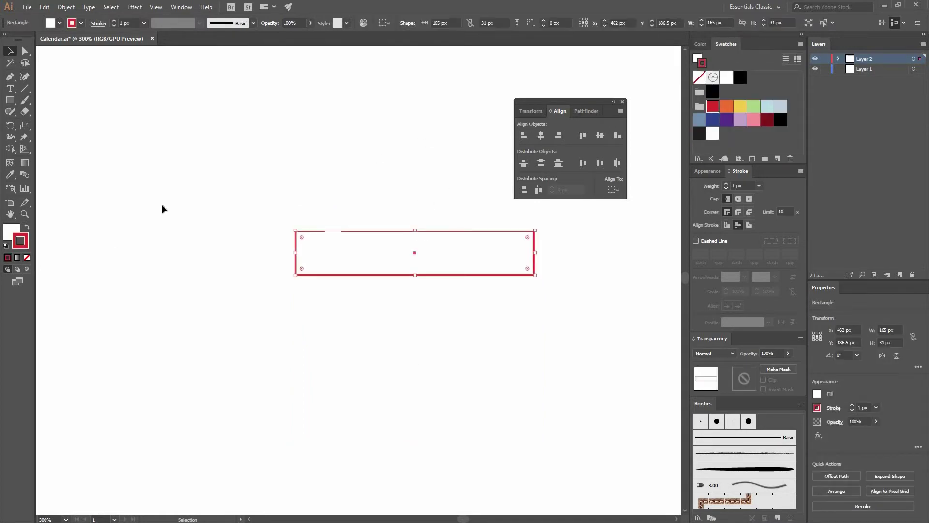
Turn the white ring into a stroke-free shape filled light blue
click(27, 227)
click(27, 258)
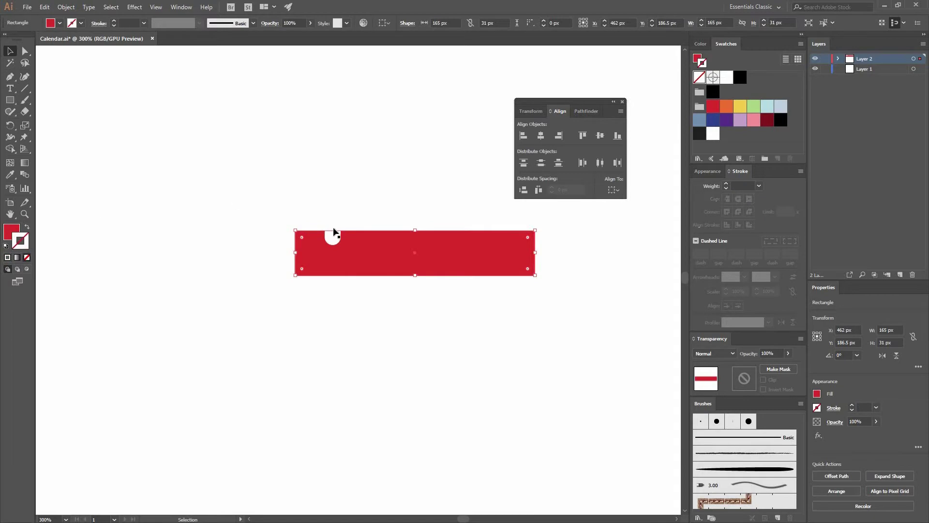
key(x)
click(283, 226)
click(333, 229)
click(733, 48)
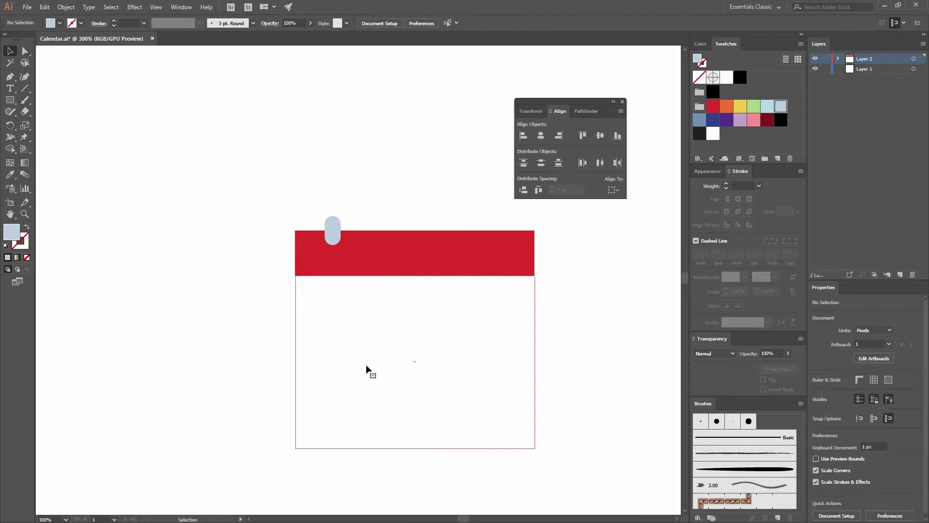
click(366, 364)
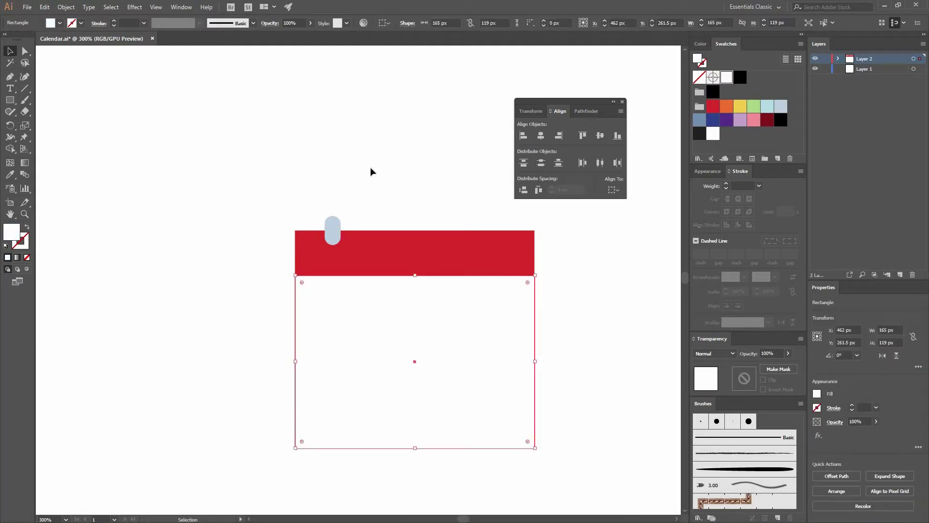
Group the two light blue rings and centre them horizontally on the red bar
click(337, 170)
drag(335, 226, 382, 213)
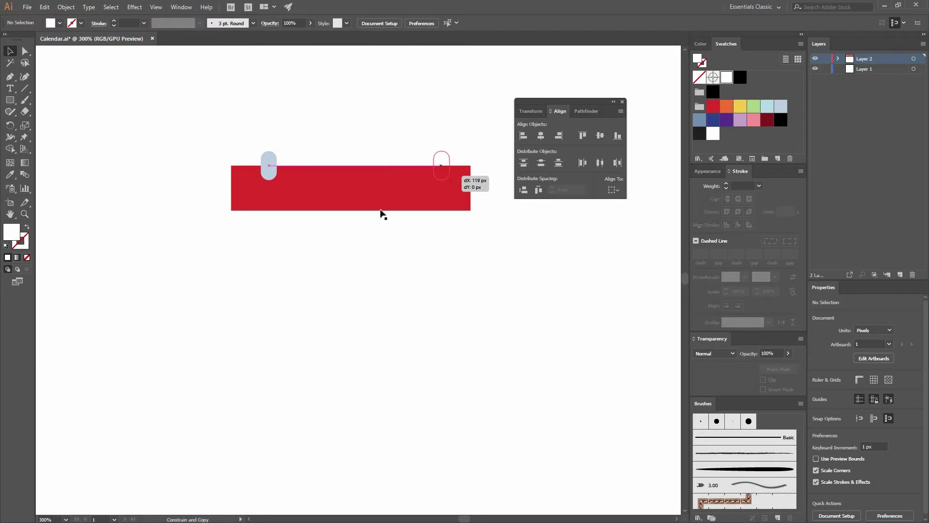
shift+click(269, 170)
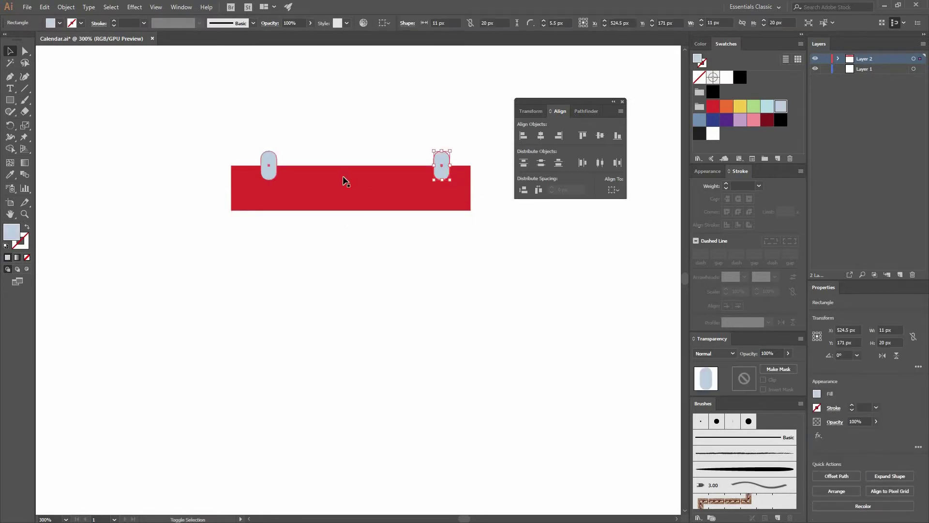
click(56, 7)
mouse_move(47, 7)
click(67, 41)
click(75, 43)
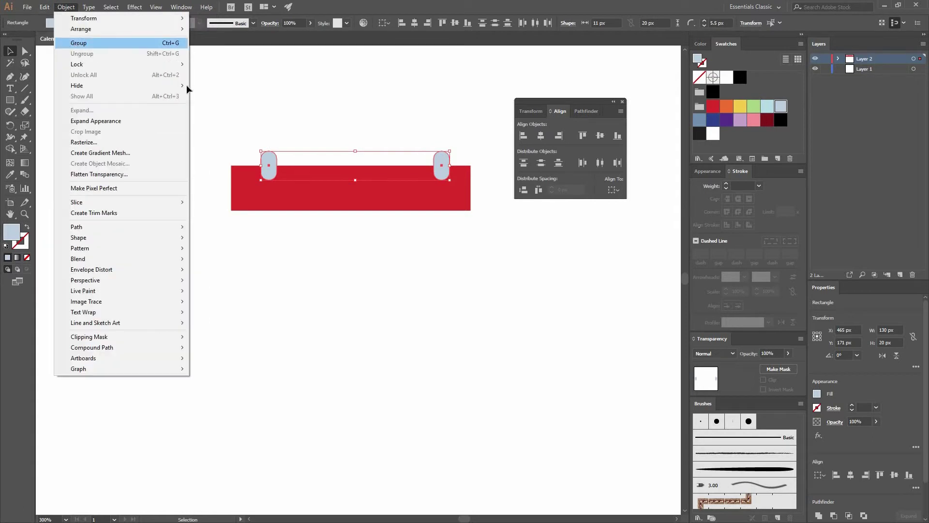
shift+click(363, 205)
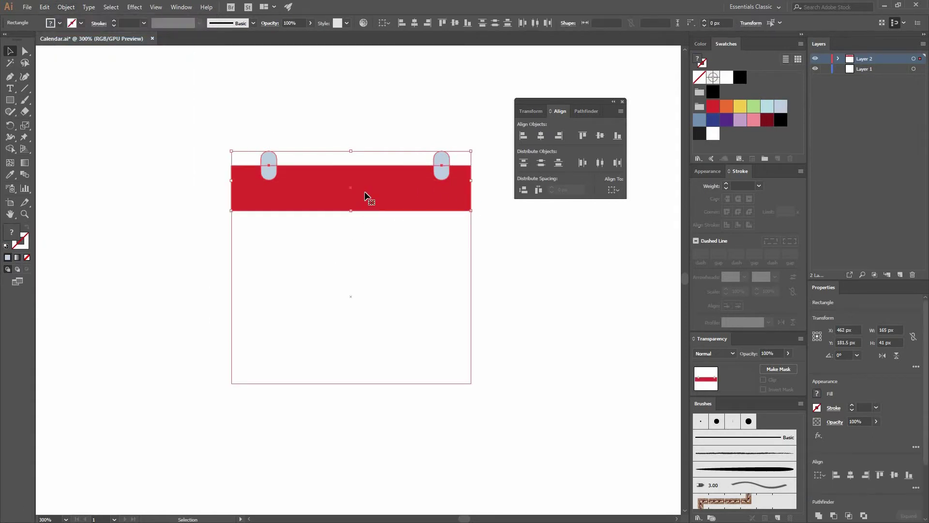
click(541, 136)
click(483, 124)
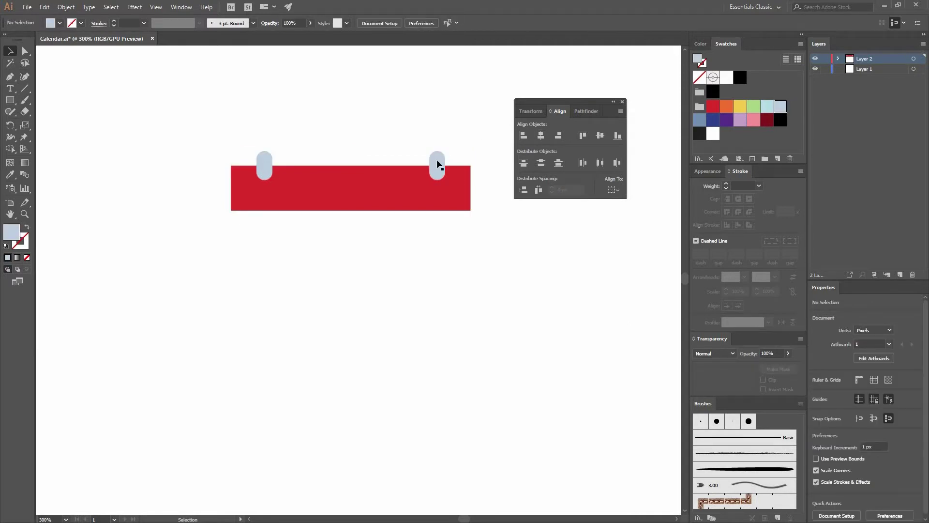
Copy the rings slightly down-left, fill the copy purple, and set its blend mode to Multiply
drag(437, 165, 436, 167)
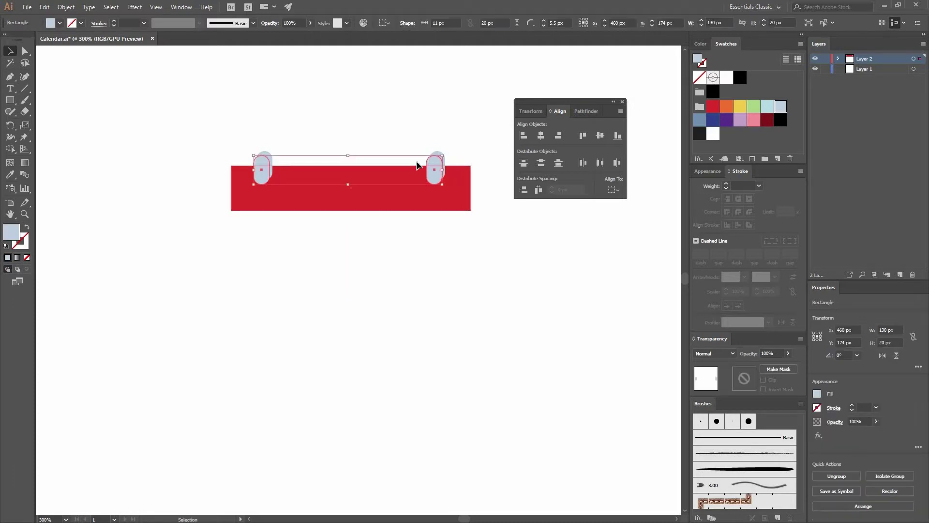
click(727, 119)
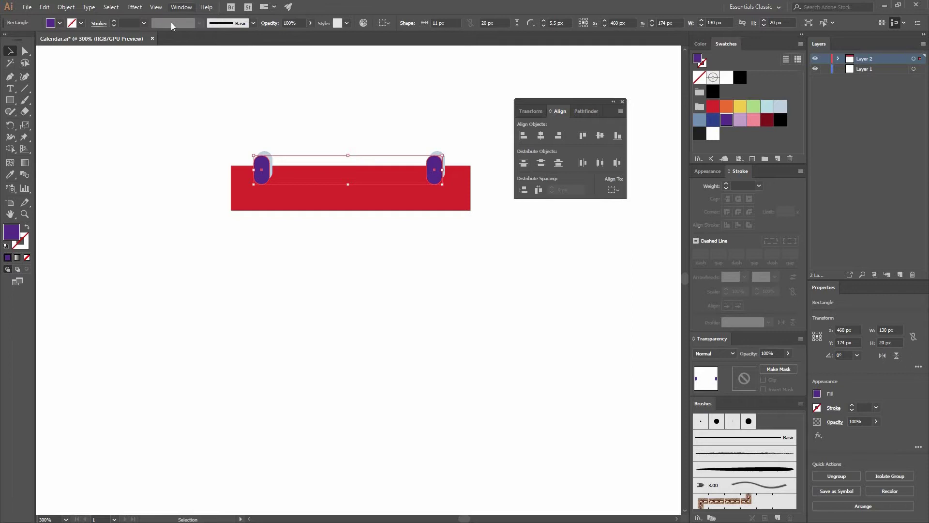
click(181, 6)
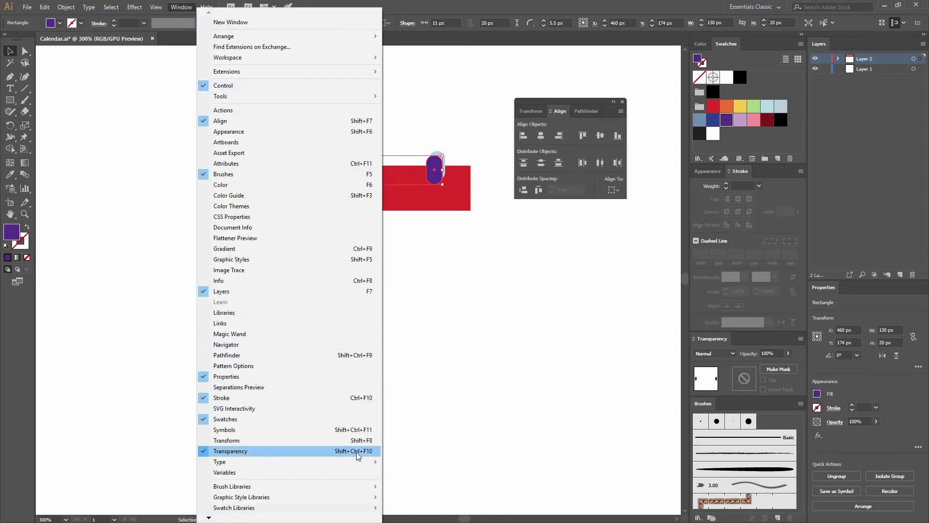
click(734, 354)
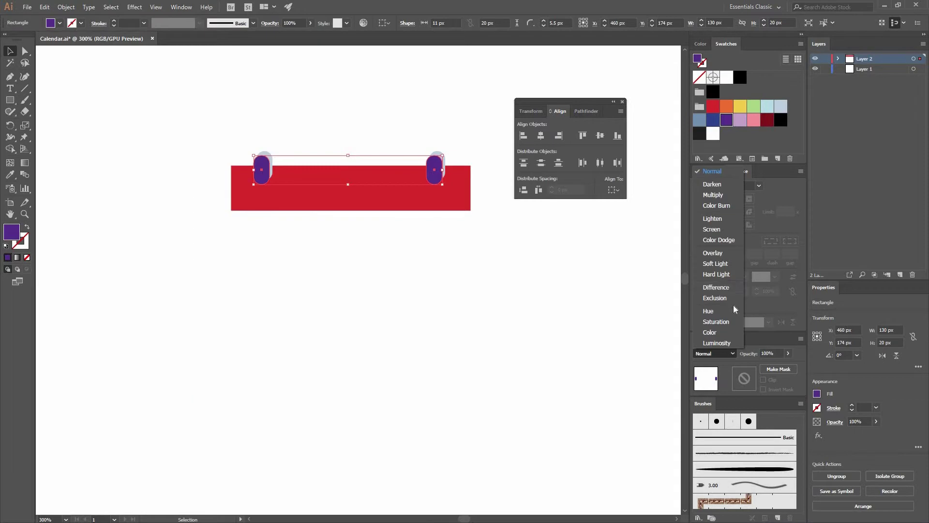
click(722, 253)
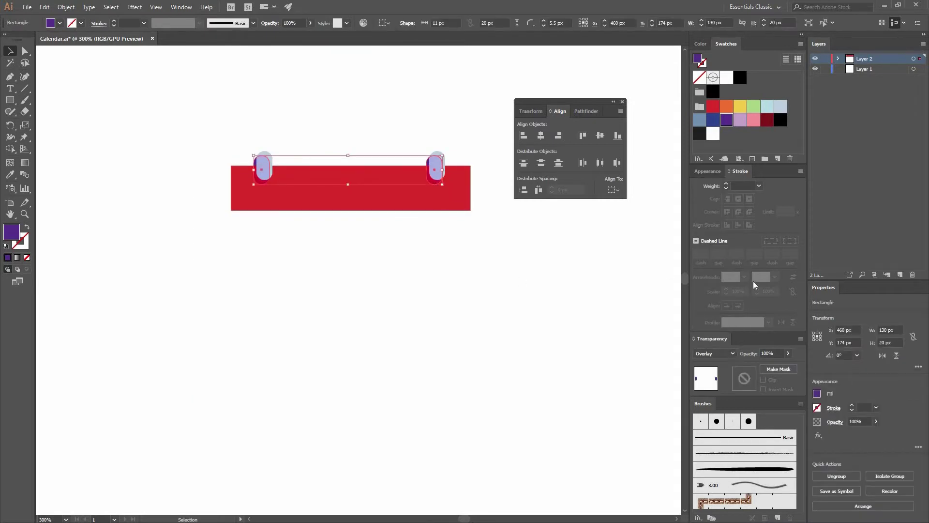
click(732, 354)
click(715, 198)
key(ctrl+shift+a)
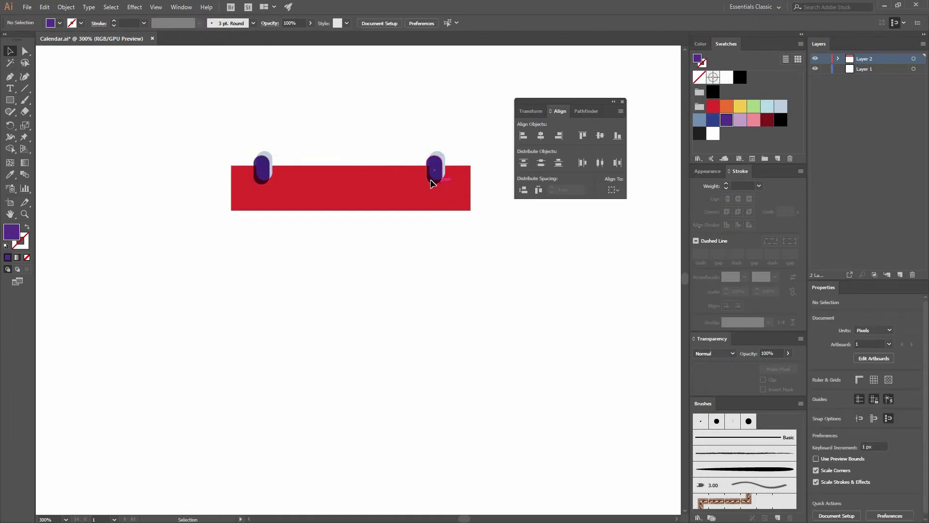
key(ctrl+z)
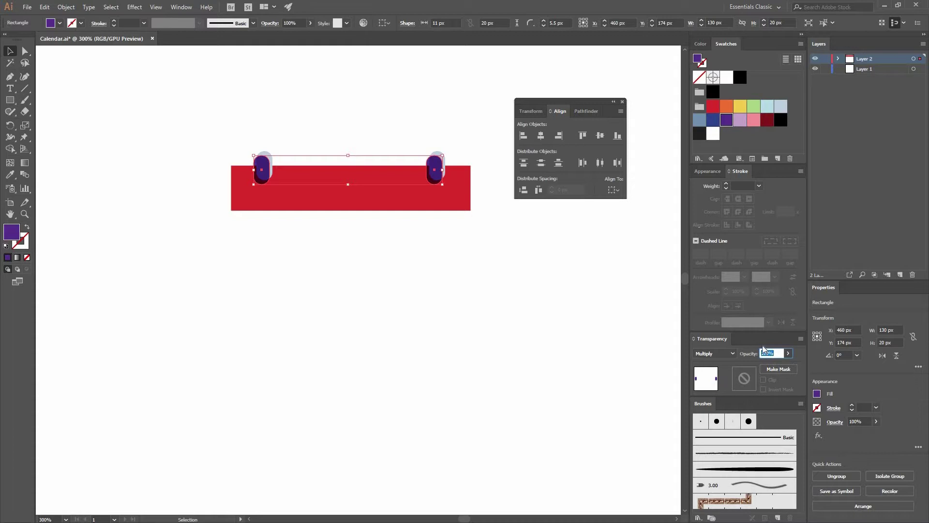
Cut the purple shadow rings and paste them inside the red bar, then return to Draw Normal
click(571, 327)
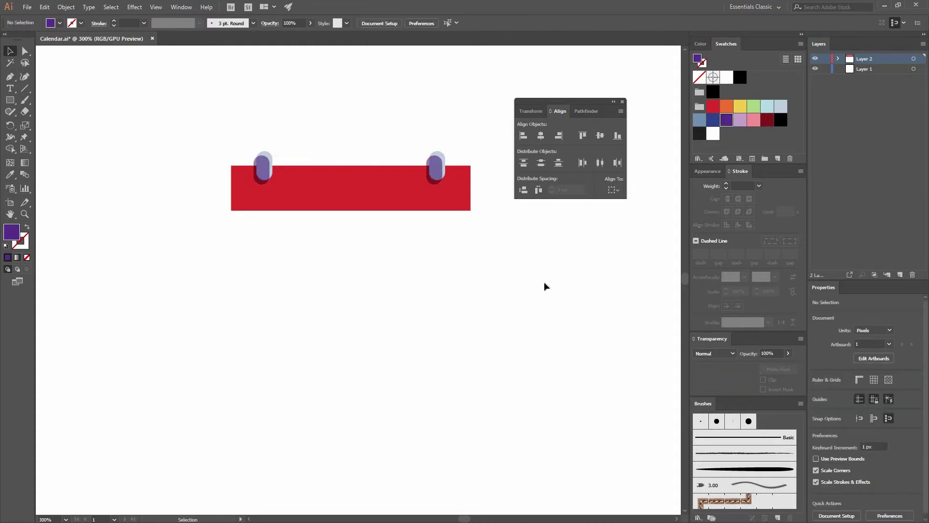
click(437, 182)
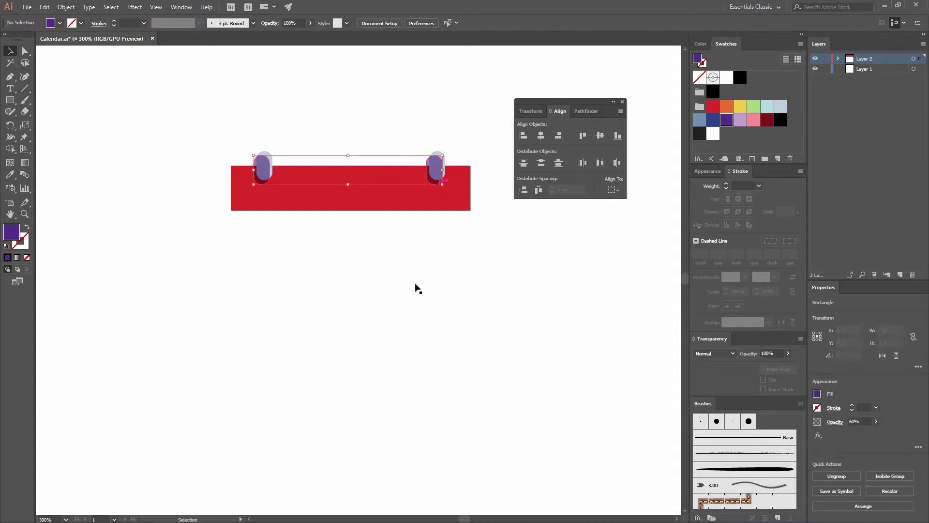
click(45, 7)
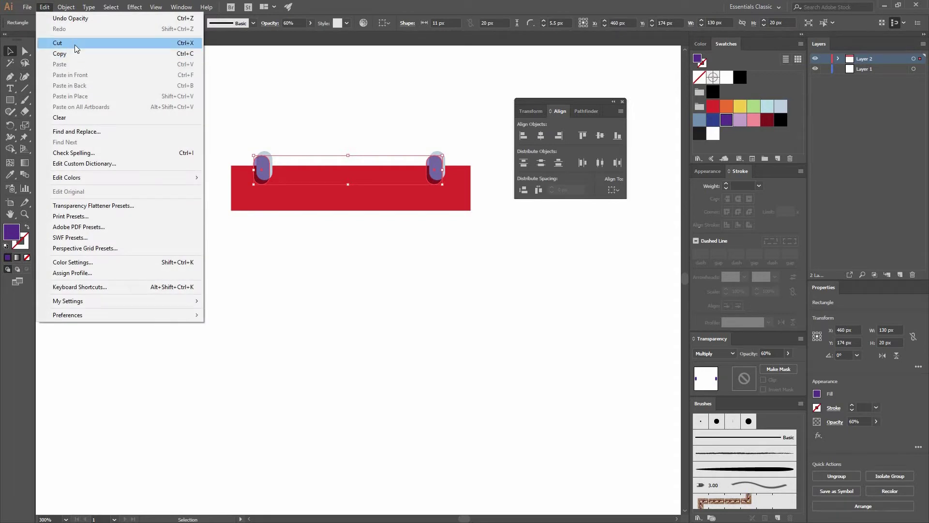
click(74, 45)
click(257, 203)
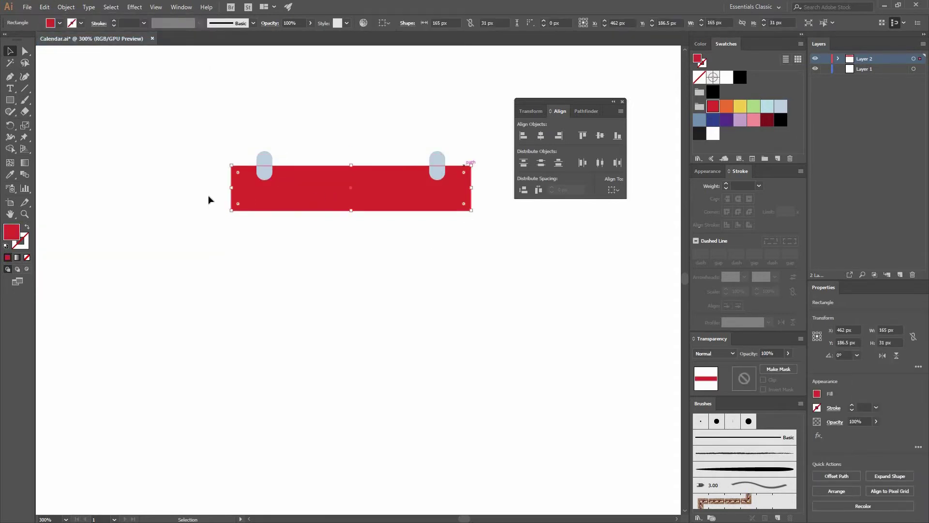
click(28, 273)
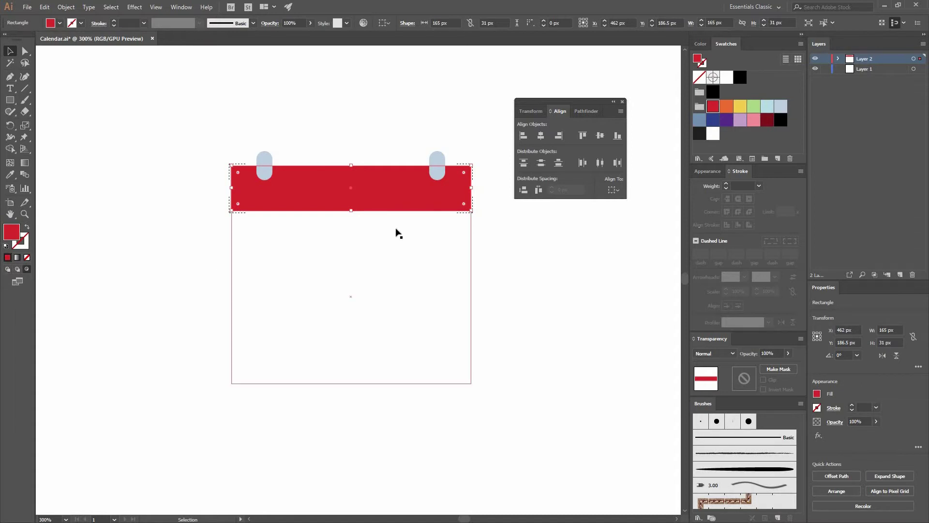
key(ctrl+f)
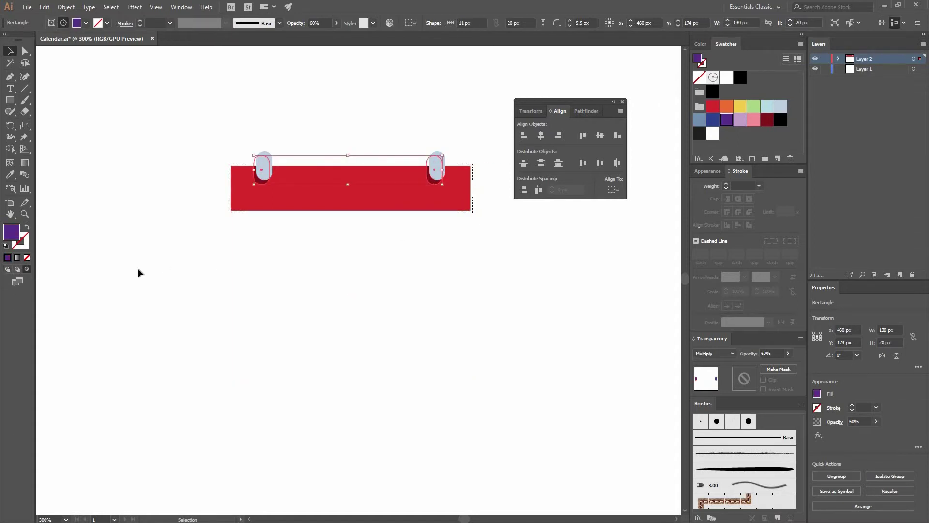
key(shift+d)
click(141, 286)
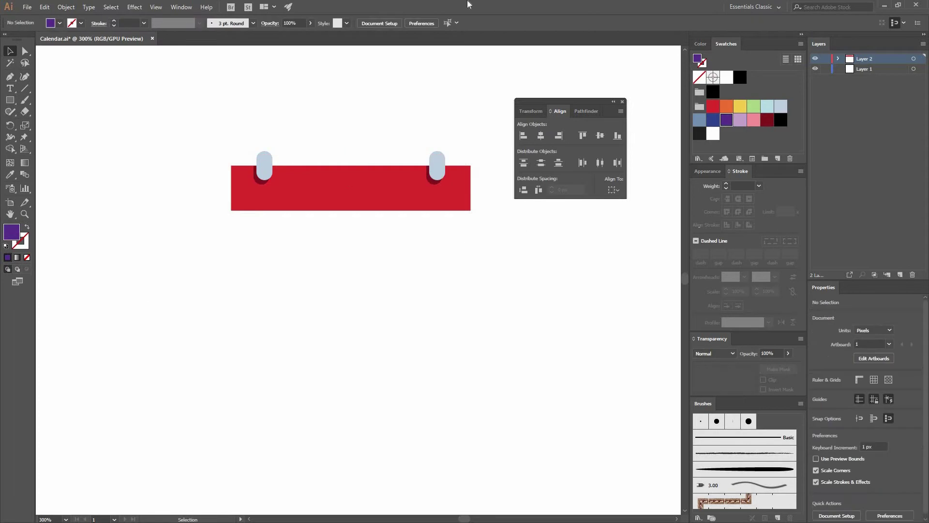
Undo an accidental move of the red bar, then enter and exit its clip group
click(472, 193)
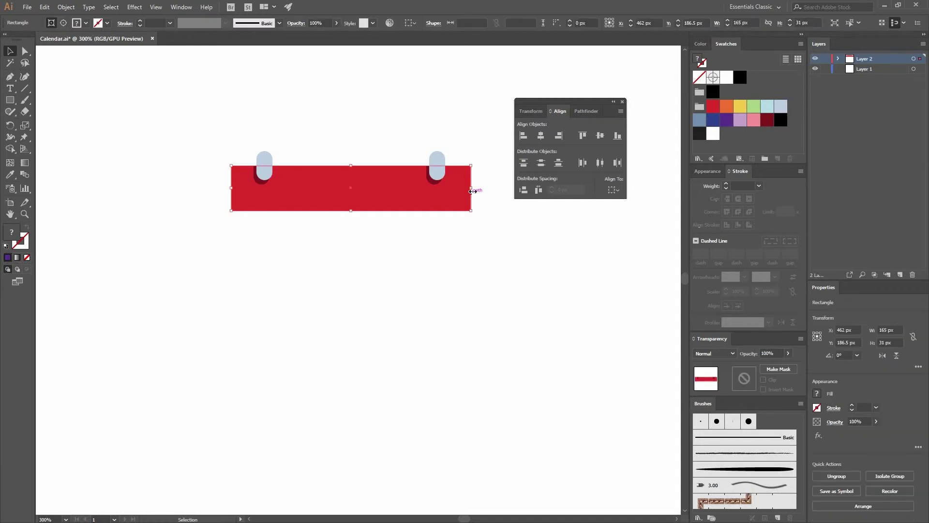
drag(382, 212, 279, 252)
key(ctrl+z)
double_click(472, 180)
drag(472, 180, 481, 185)
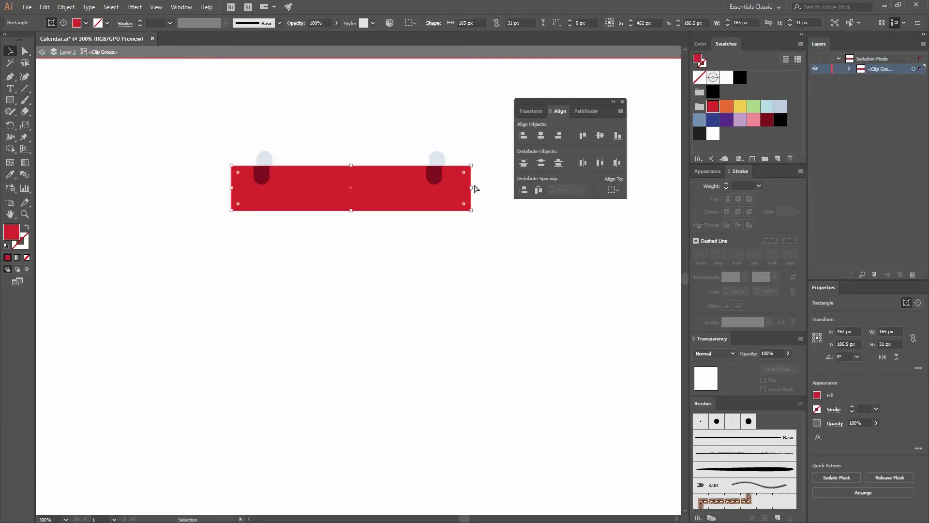
double_click(495, 206)
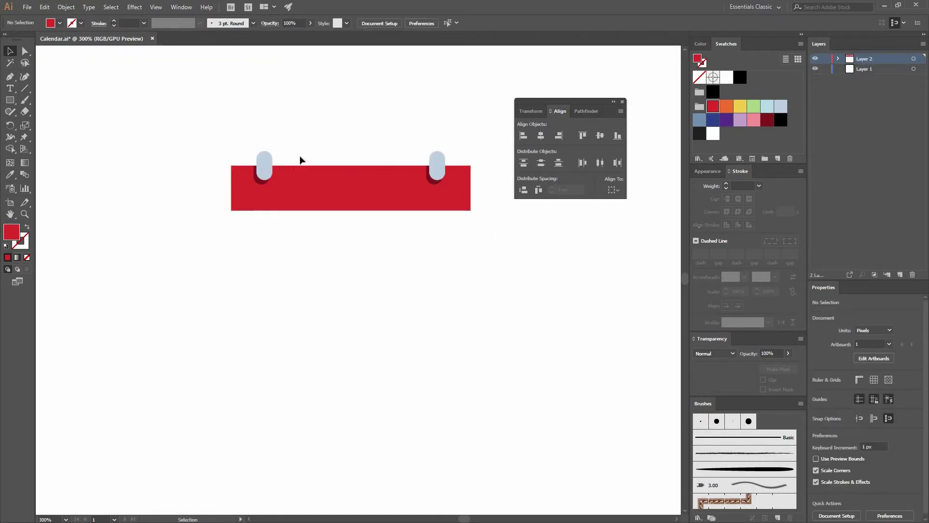
Duplicate the red rectangle in front, nudge it into place, and recolour it light blue
key(ctrl+f)
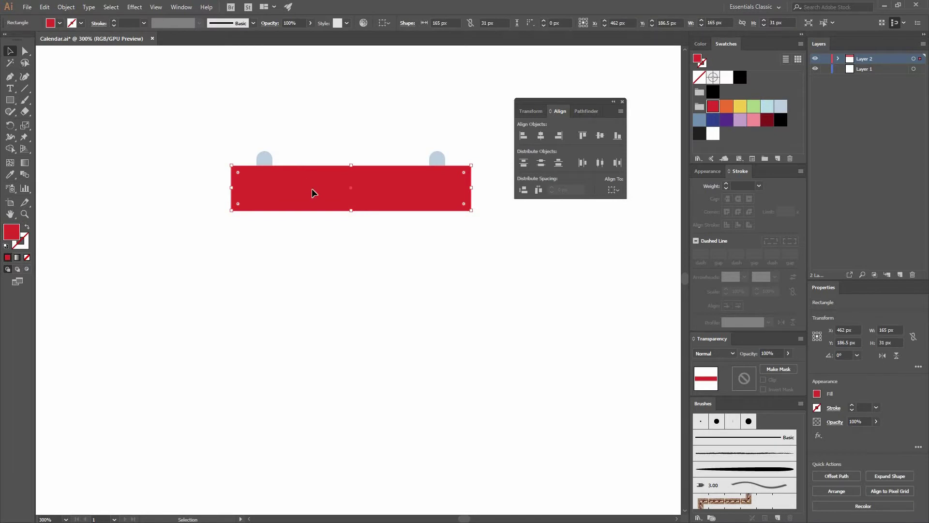
drag(310, 191, 312, 193)
key(Up)
key(Up)
key(Up)
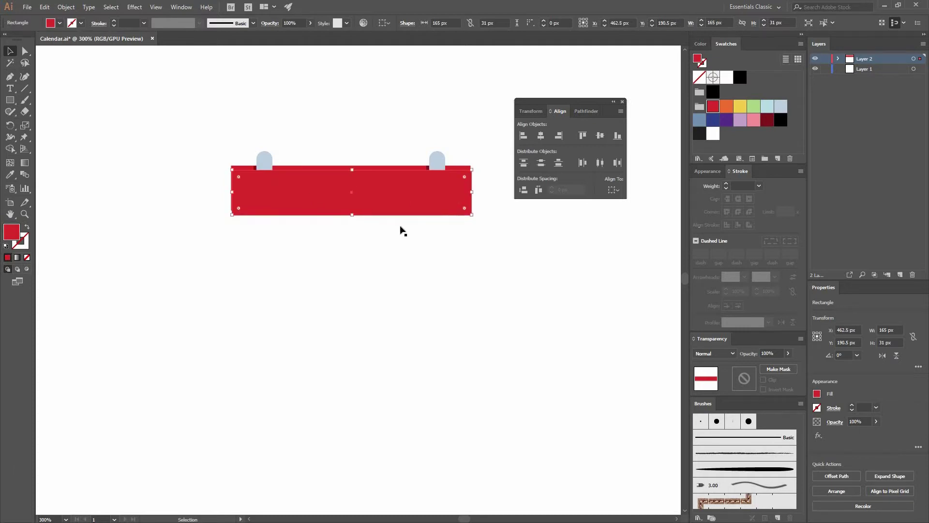
key(comma)
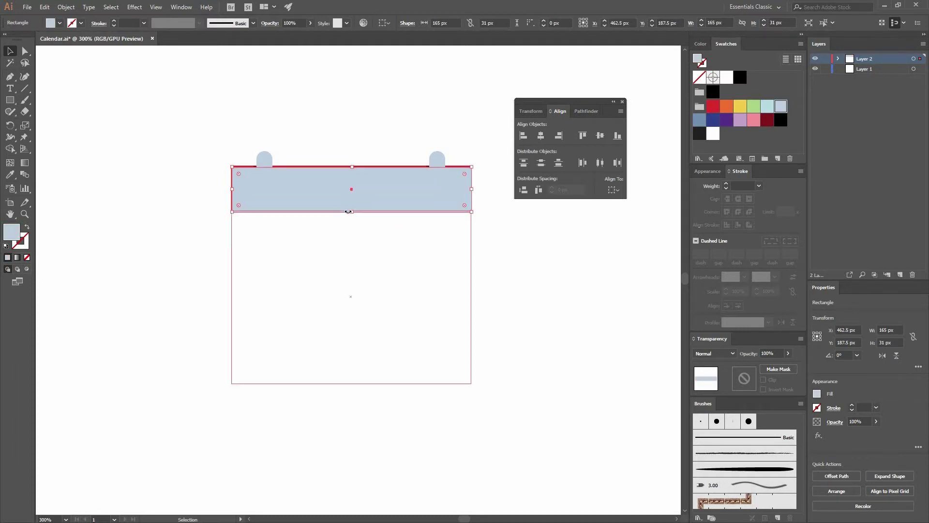
key(Left)
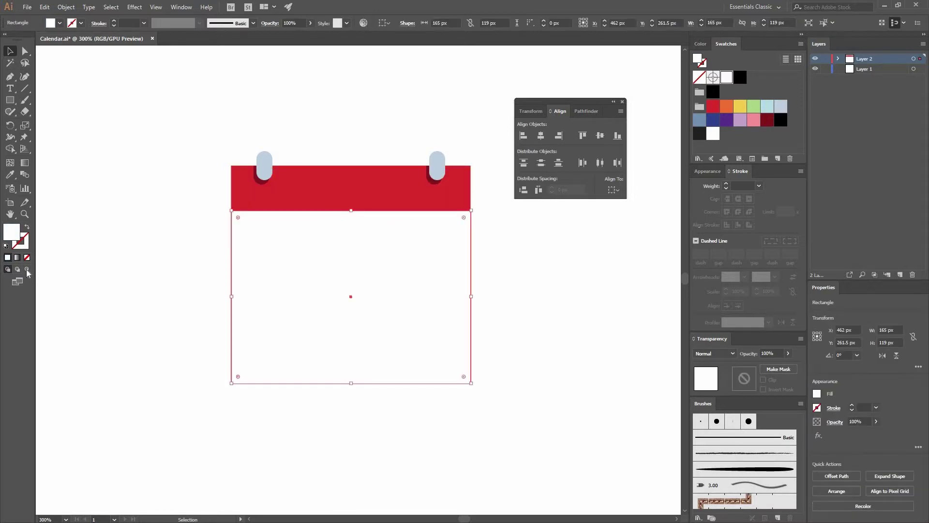
Paste the blue rectangle inside the white page and move the page 14 px lower
click(27, 269)
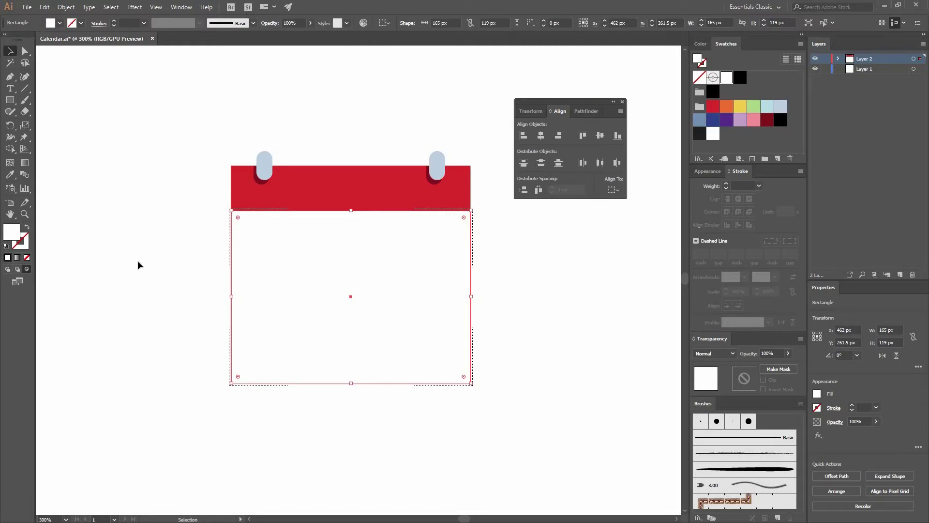
key(ctrl+f)
double_click(149, 302)
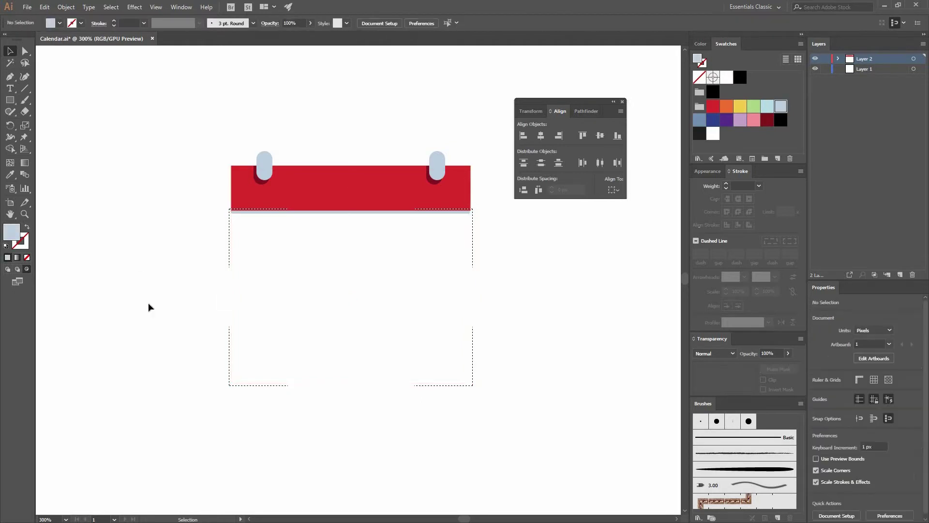
double_click(473, 279)
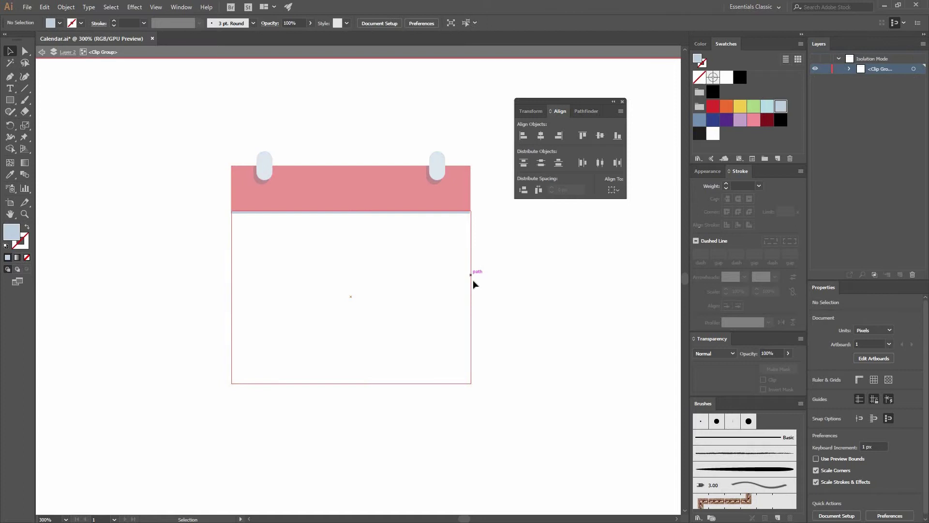
click(513, 311)
double_click(513, 313)
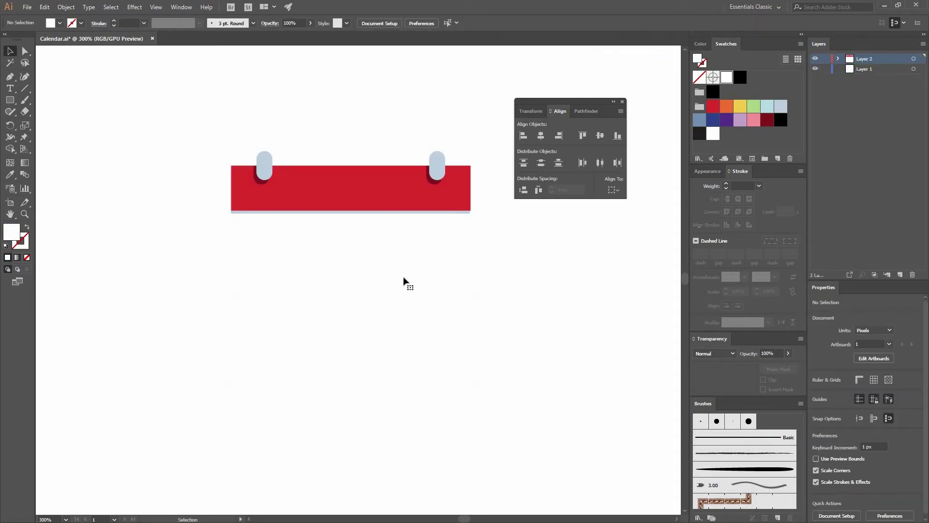
drag(402, 279, 386, 309)
Send the page rectangle to the back and fill it blue-gray
right_click(473, 412)
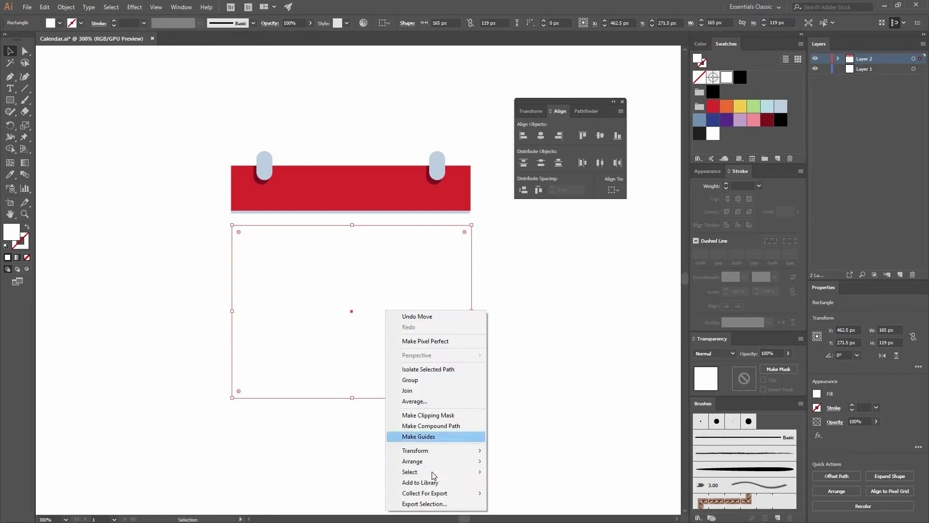
mouse_move(465, 462)
click(291, 493)
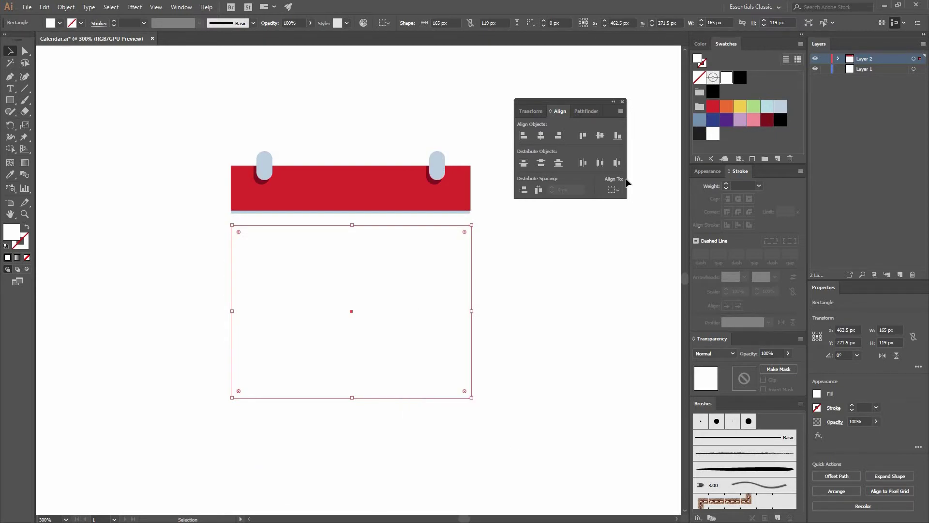
click(700, 120)
Centre the page horizontally on its bottom strip, using the strip as key object
click(542, 259)
drag(472, 299, 489, 236)
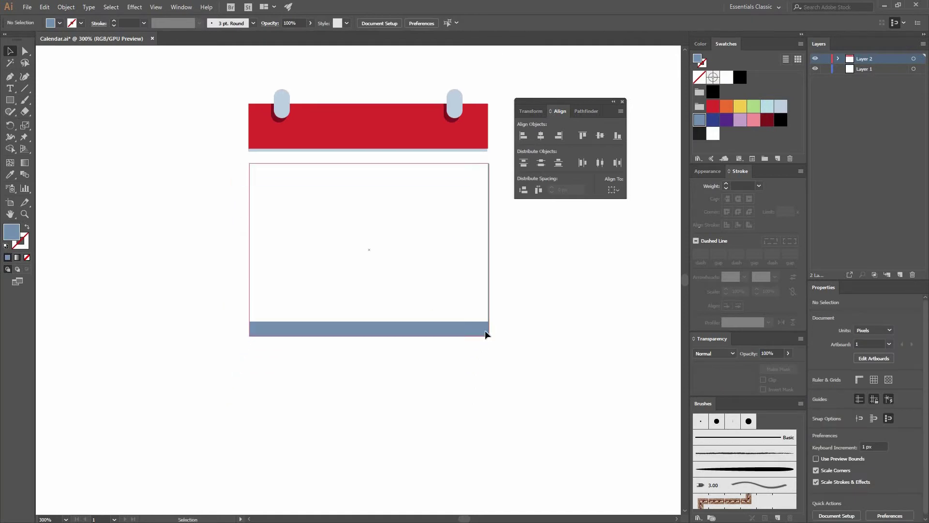
drag(510, 343, 460, 299)
click(460, 329)
click(415, 24)
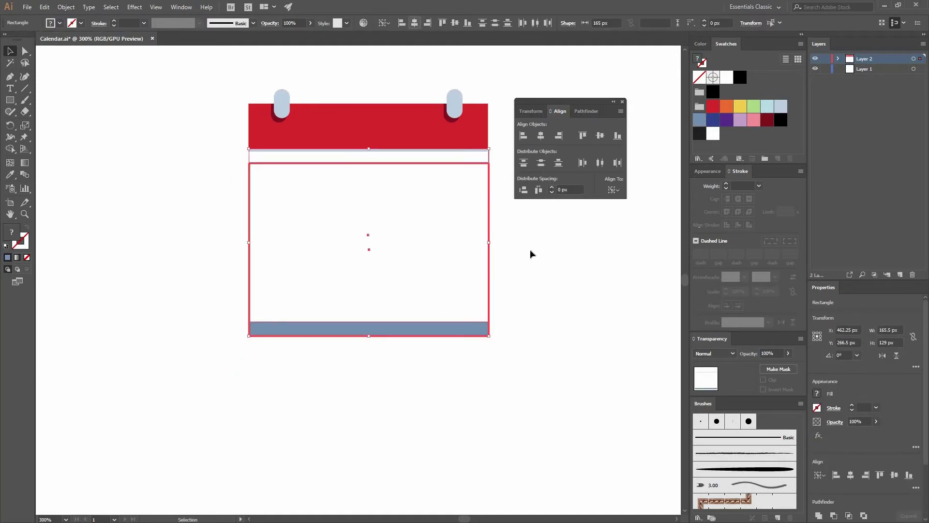
Recolour the bottom strip light blue (R190 G207 B224)
click(513, 307)
scroll(460, 281, down, 1)
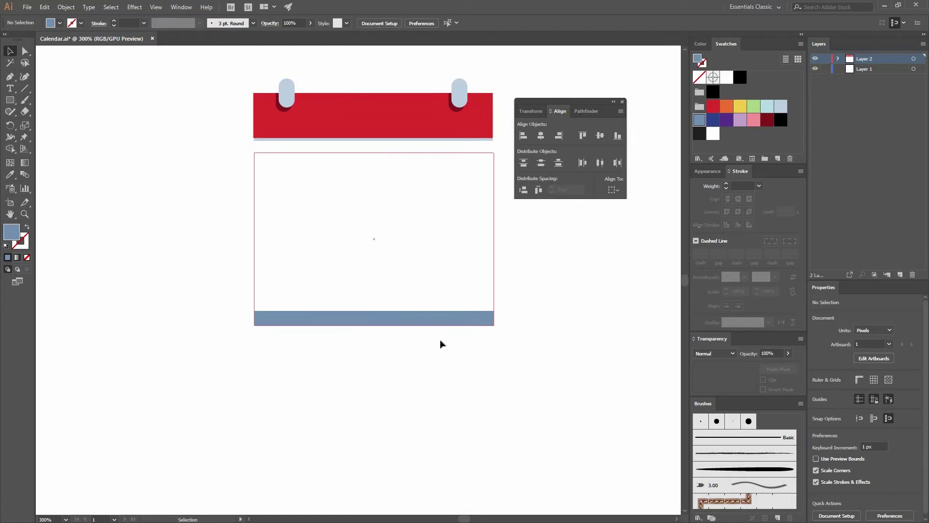
click(445, 323)
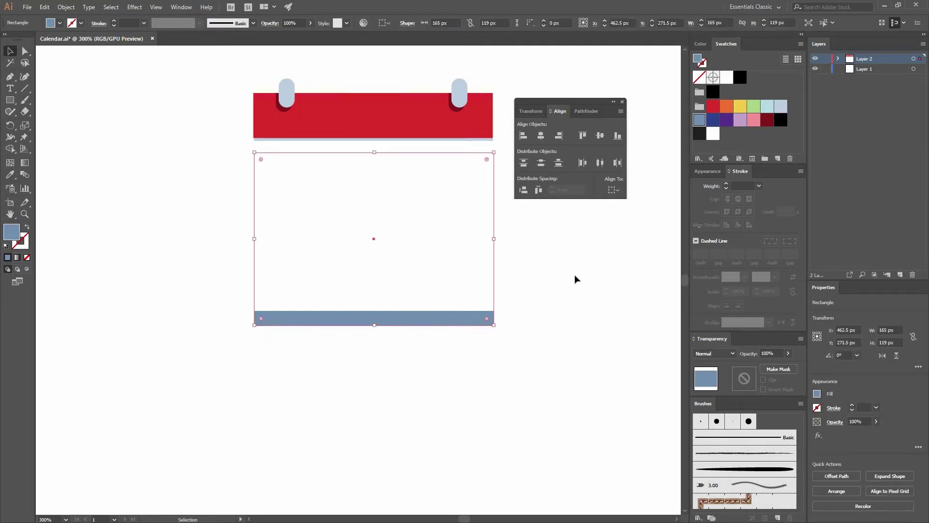
click(782, 106)
click(498, 267)
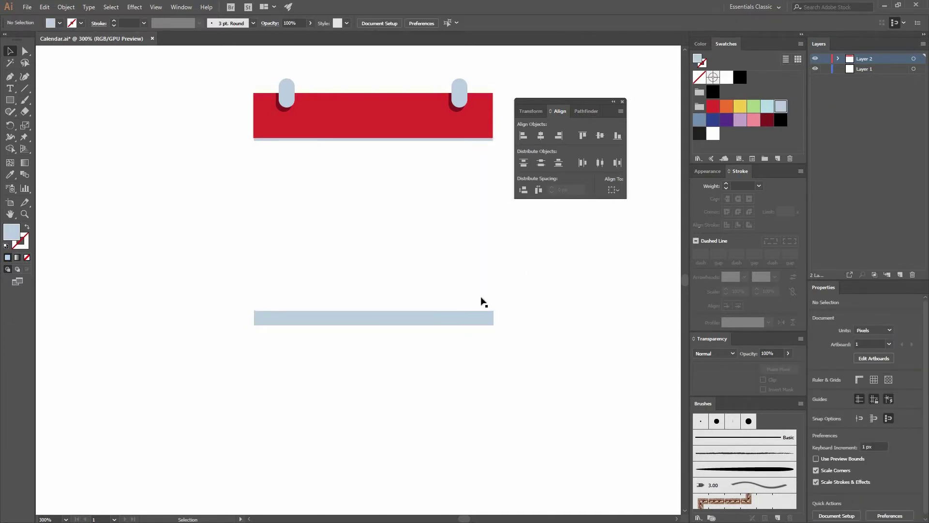
key(space)
drag(530, 257, 532, 217)
drag(515, 260, 516, 255)
scroll(514, 307, up, 3)
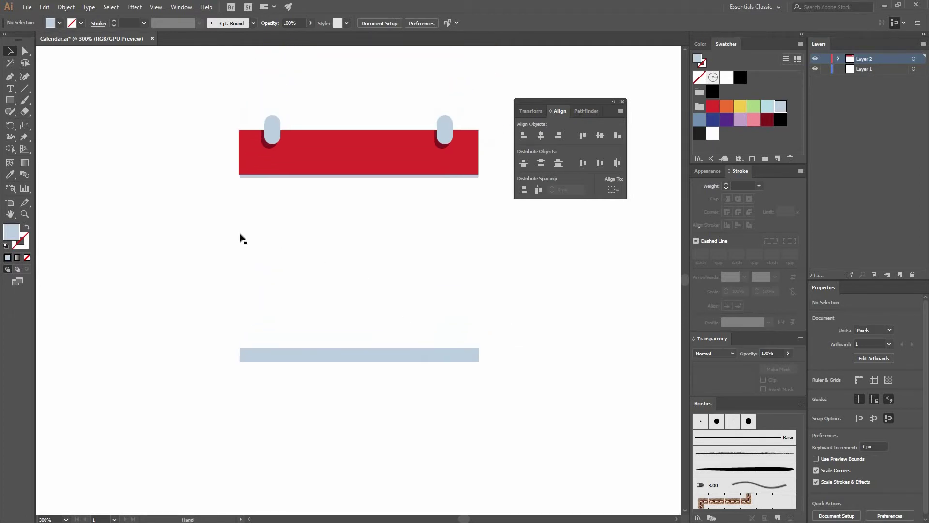
Pen-draw a closed leg with a curved foot below the strip and fill it navy
click(10, 77)
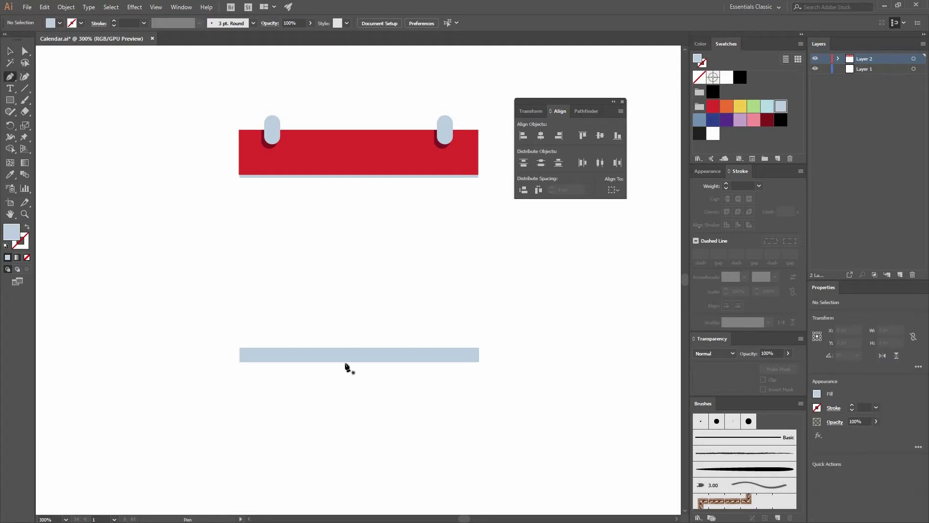
click(327, 344)
click(327, 384)
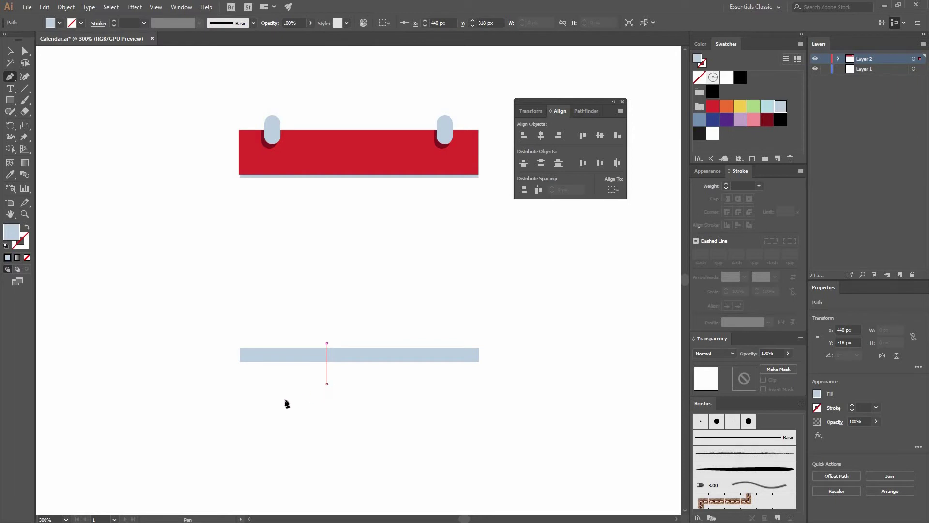
drag(287, 401, 302, 412)
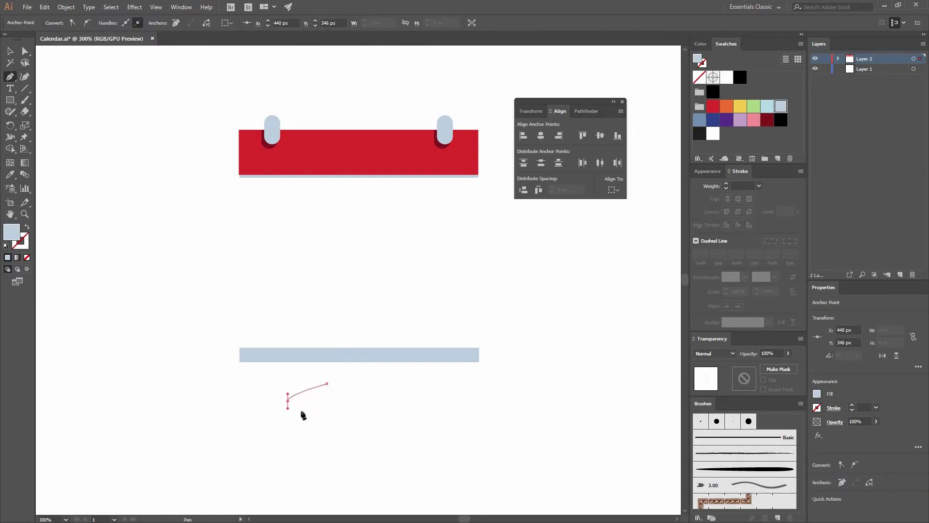
click(334, 388)
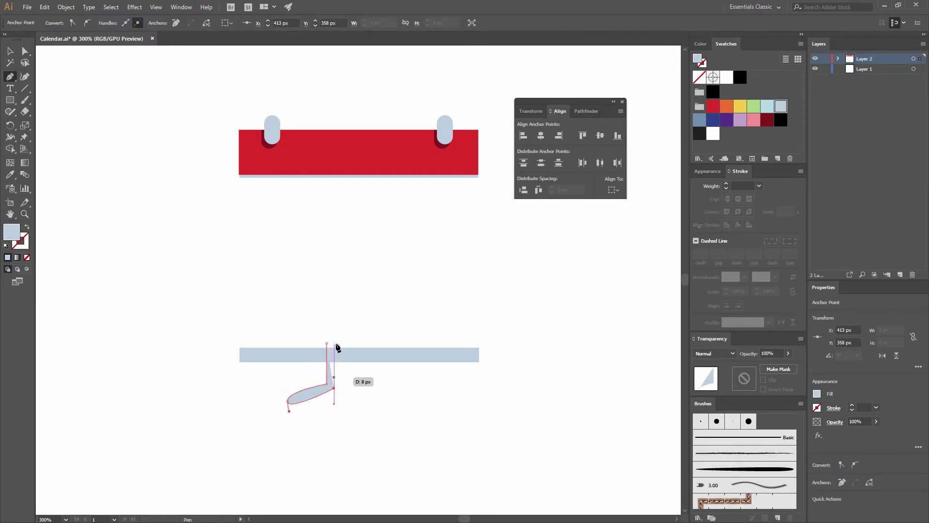
click(333, 344)
click(327, 343)
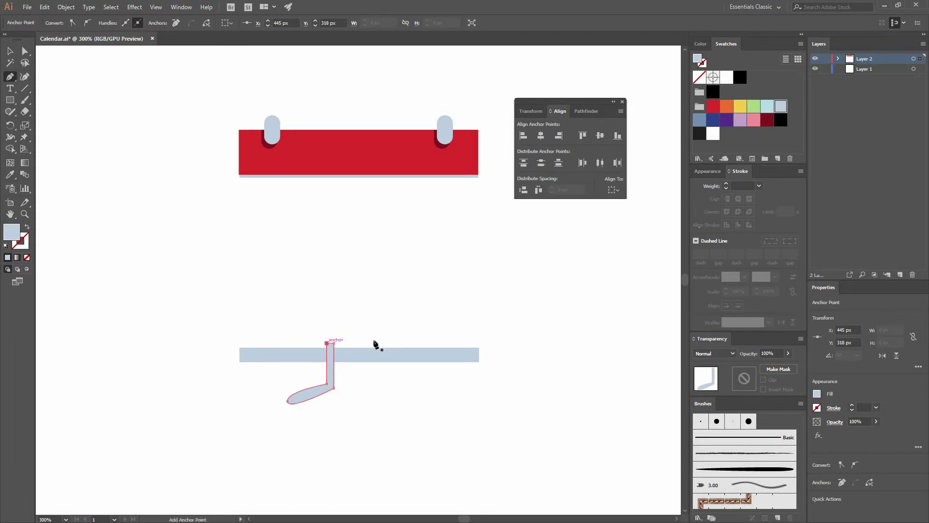
click(10, 50)
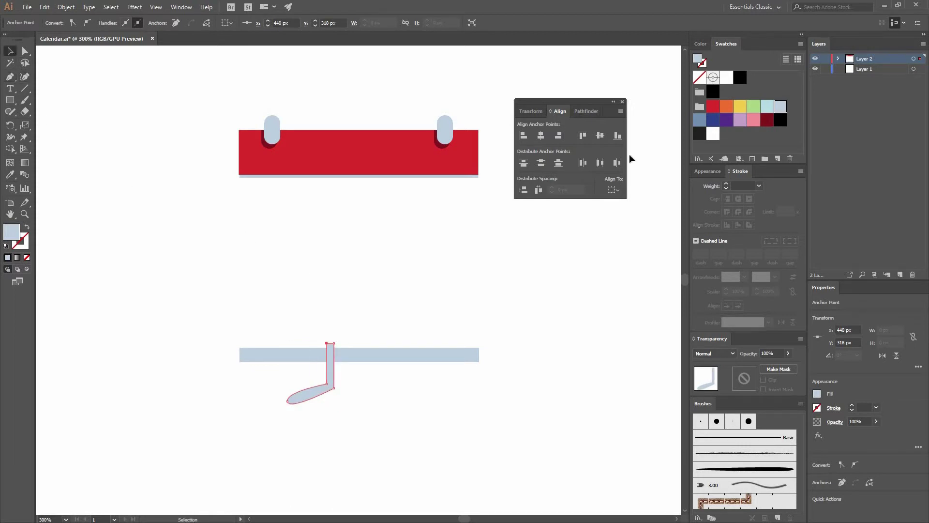
click(713, 120)
click(369, 391)
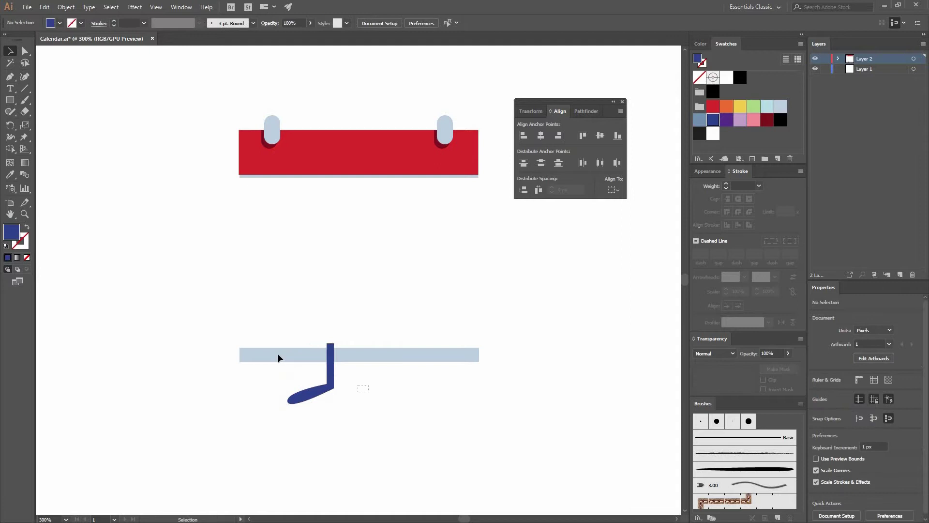
Send the calendar page shape behind all other artwork
click(297, 356)
right_click(321, 358)
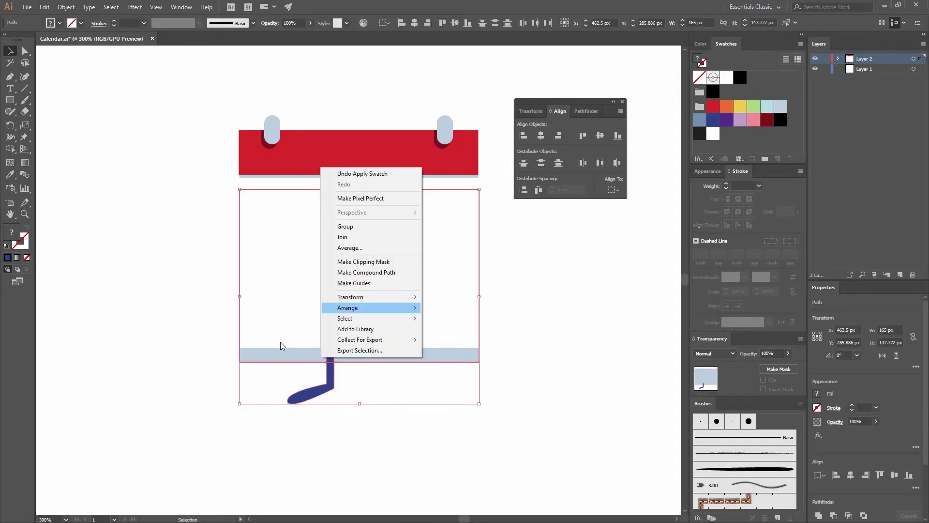
mouse_move(363, 307)
click(257, 340)
click(354, 402)
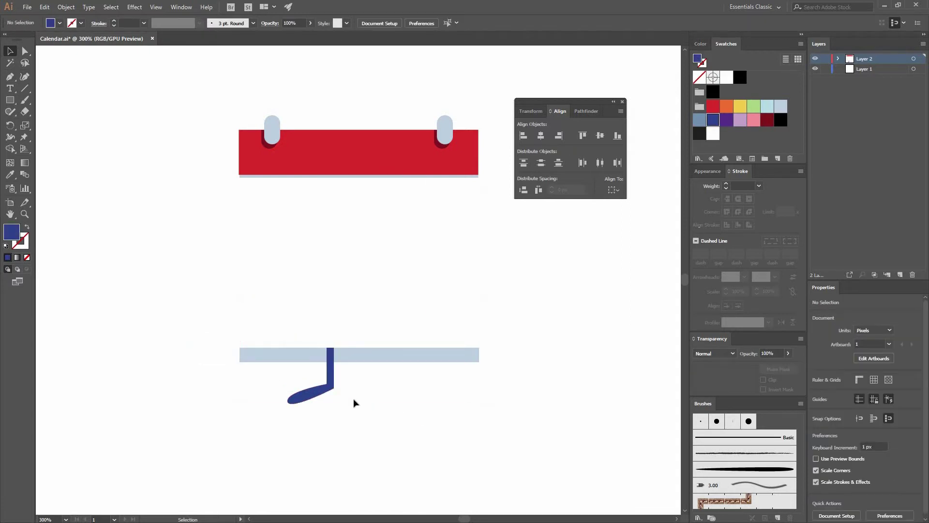
Make a vertically reflected copy of the navy leg and move it to the right side
click(326, 387)
right_click(329, 373)
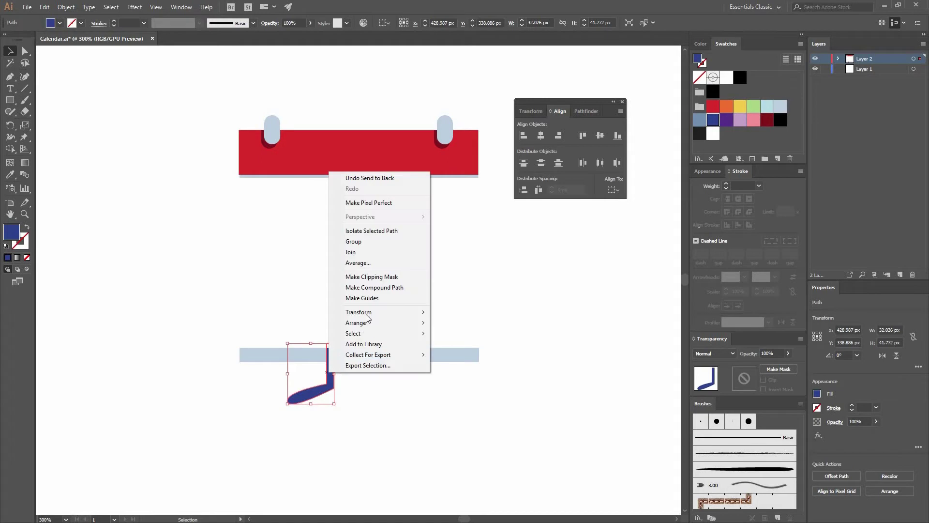
mouse_move(366, 313)
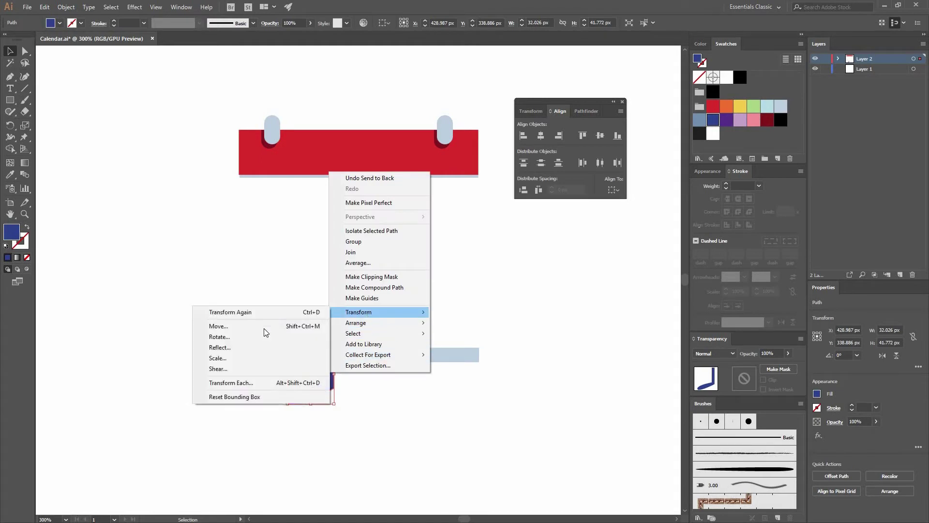
click(233, 349)
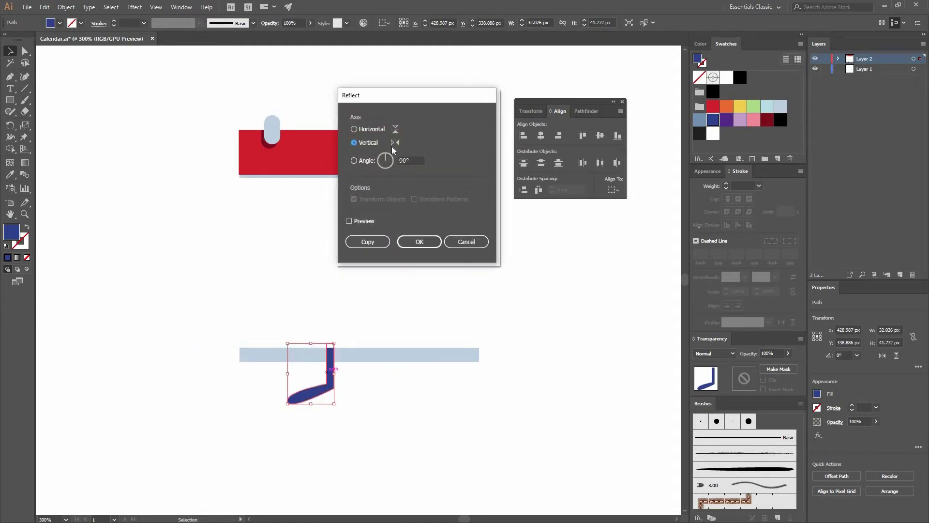
click(368, 241)
click(367, 423)
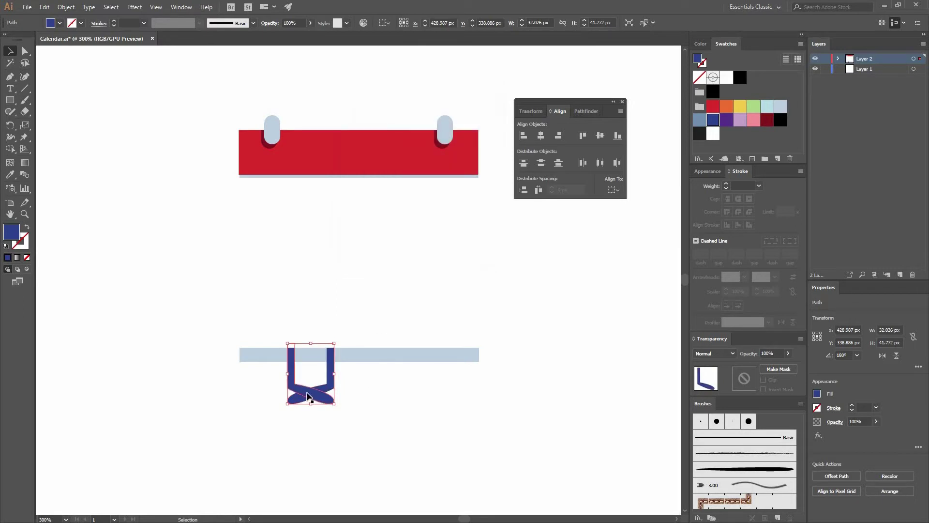
drag(329, 397, 456, 397)
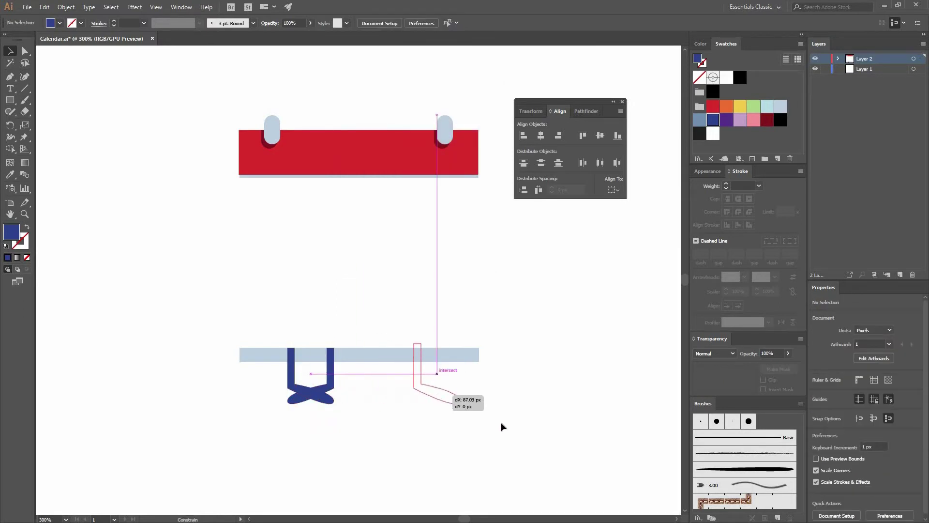
Group both legs and centre them horizontally under the calendar page as key object
drag(501, 420, 282, 386)
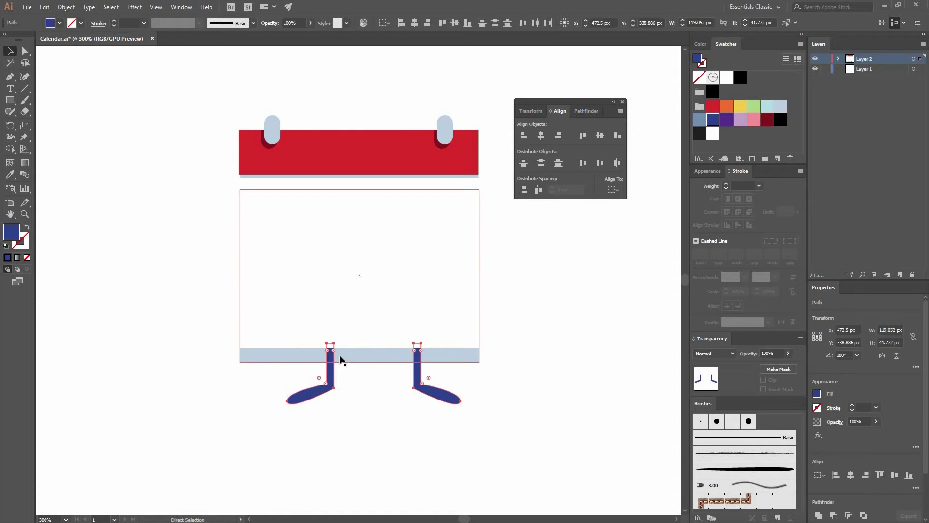
key(ctrl+g)
shift+click(382, 359)
click(303, 208)
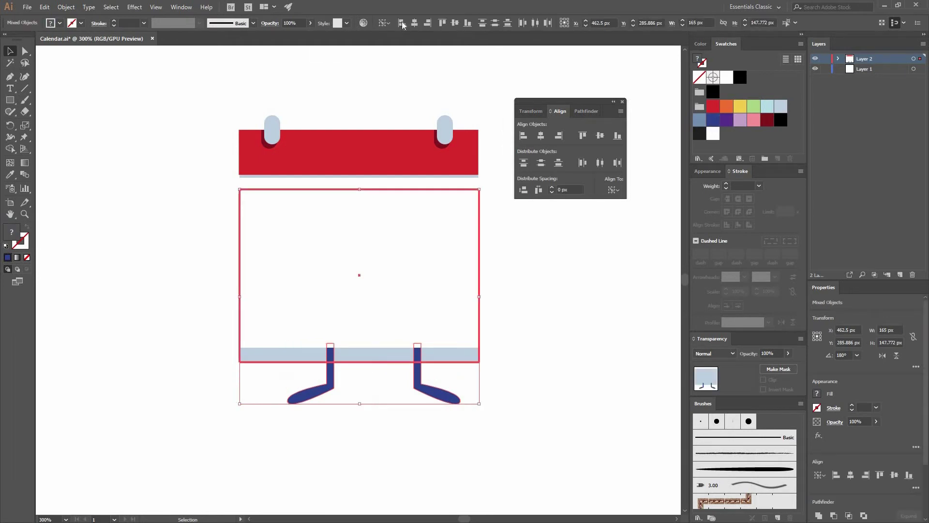
click(418, 21)
click(520, 279)
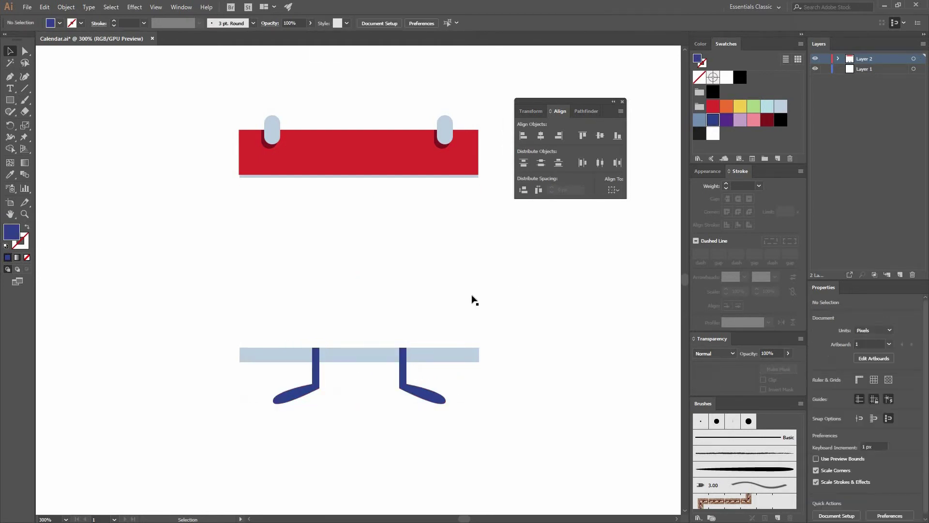
Draw a thin blue line with no fill across the light-blue bottom strip
key(p)
click(235, 352)
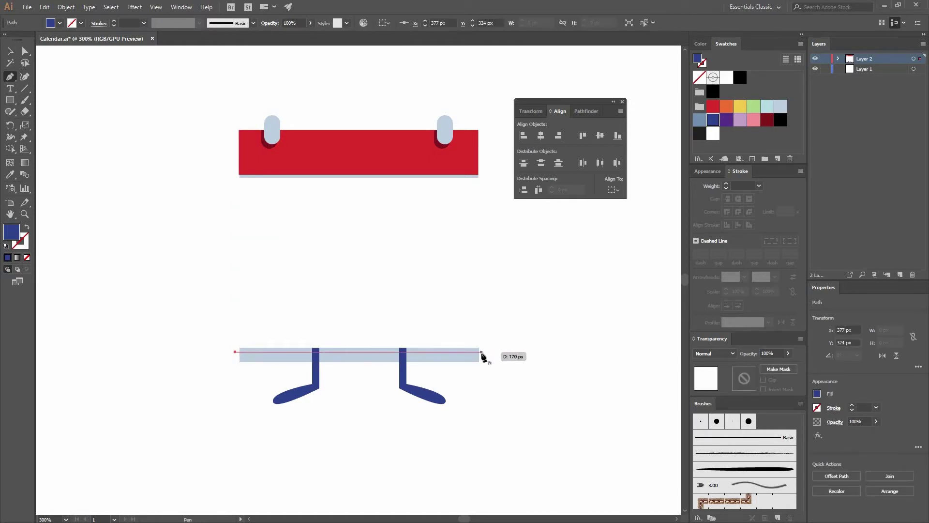
click(482, 352)
click(27, 227)
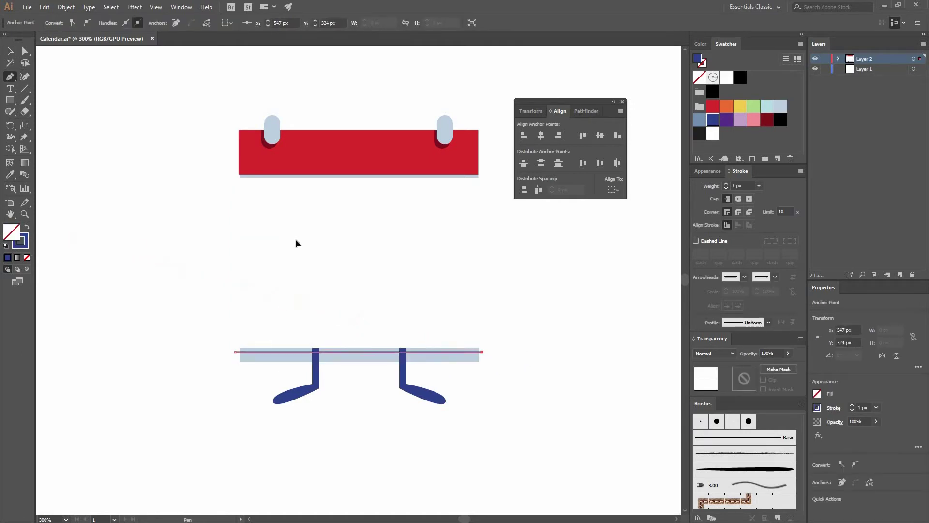
key(v)
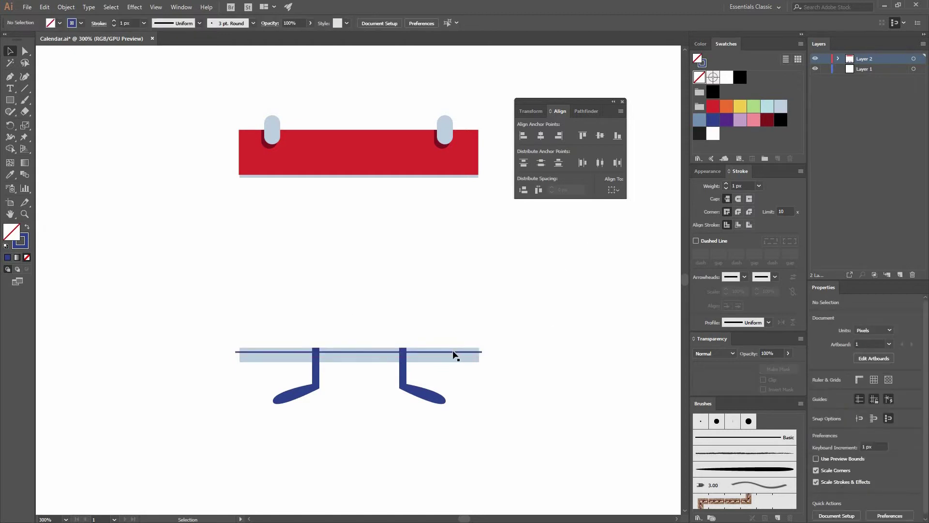
click(452, 353)
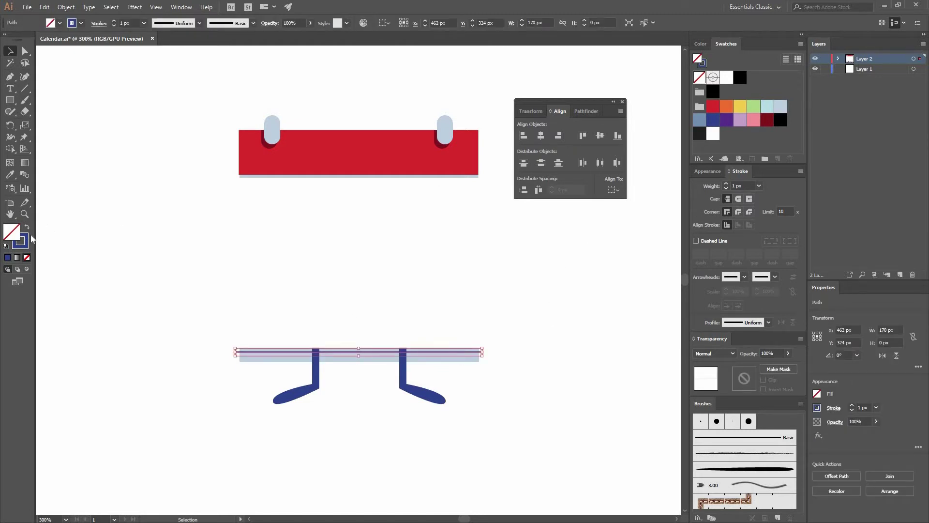
key(F6)
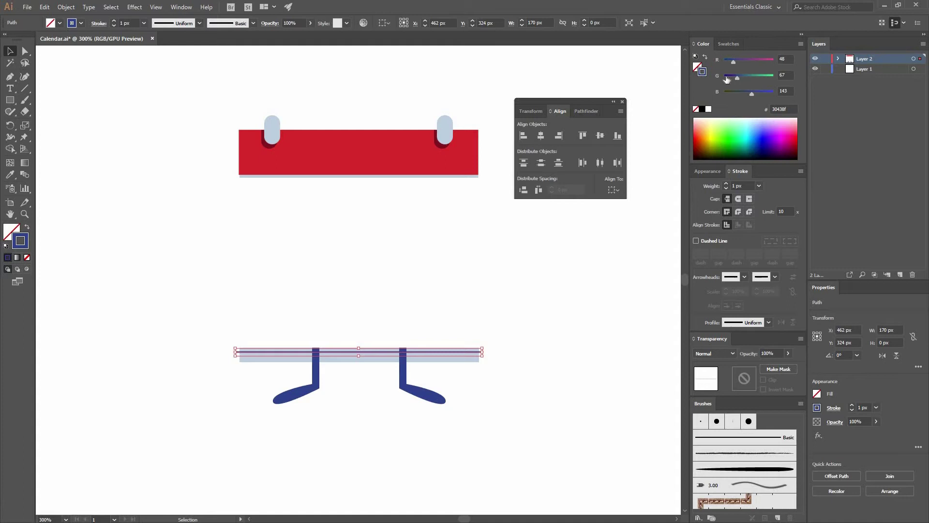
click(728, 44)
Duplicate the line 3 px lower, then cut both lines
click(569, 274)
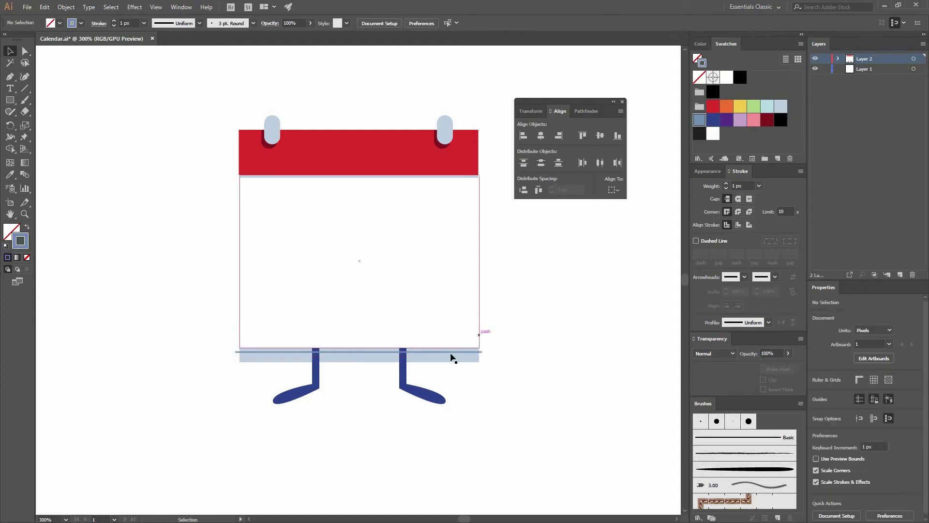
drag(451, 356, 450, 359)
drag(523, 369, 463, 361)
shift+click(468, 361)
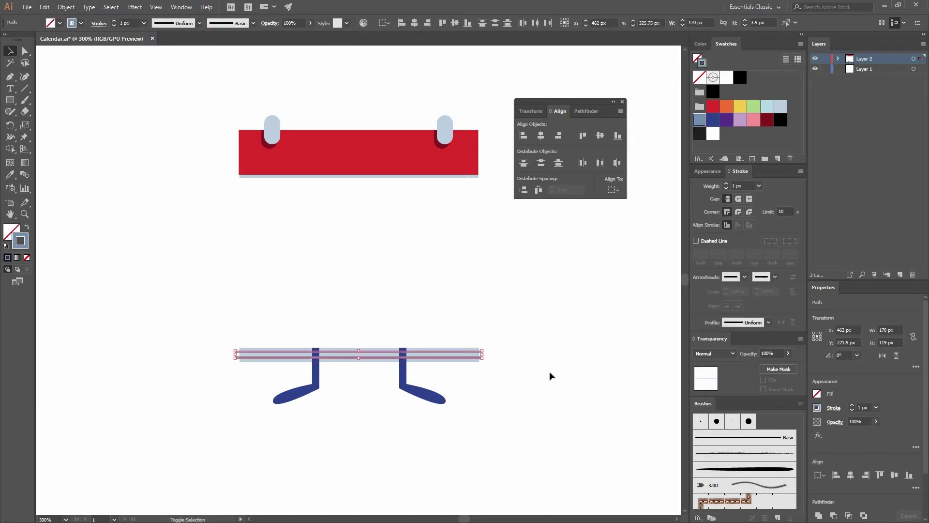
key(Delete)
Paste the two lines inside the page rectangle and nudge the page group down 2 px
click(291, 362)
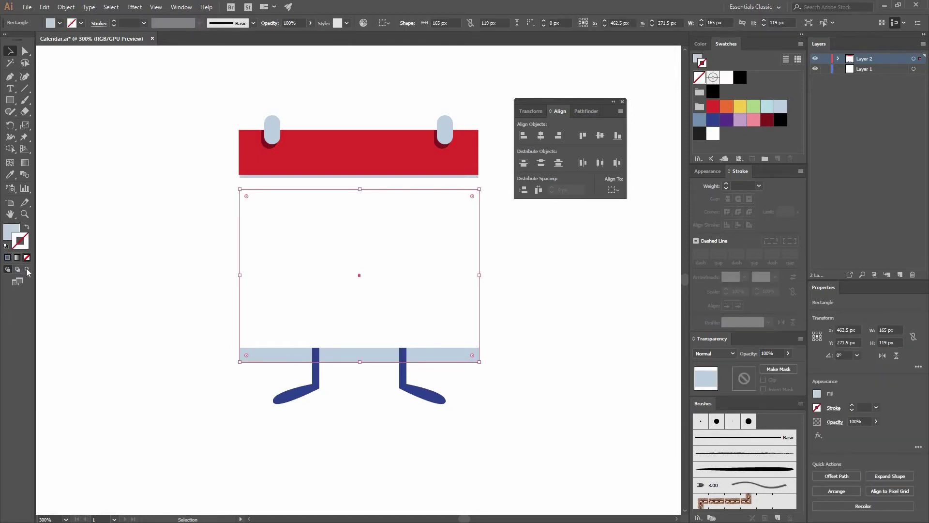
key(ctrl+f)
double_click(130, 339)
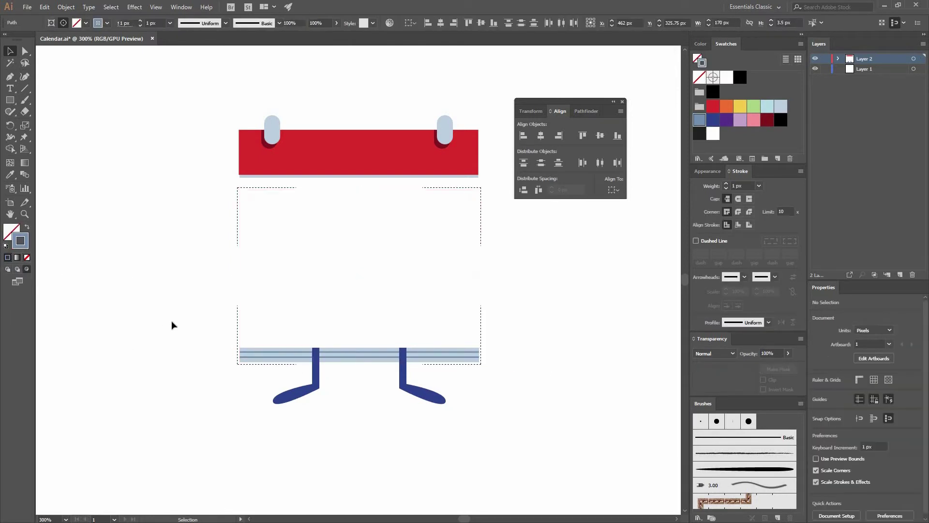
click(362, 357)
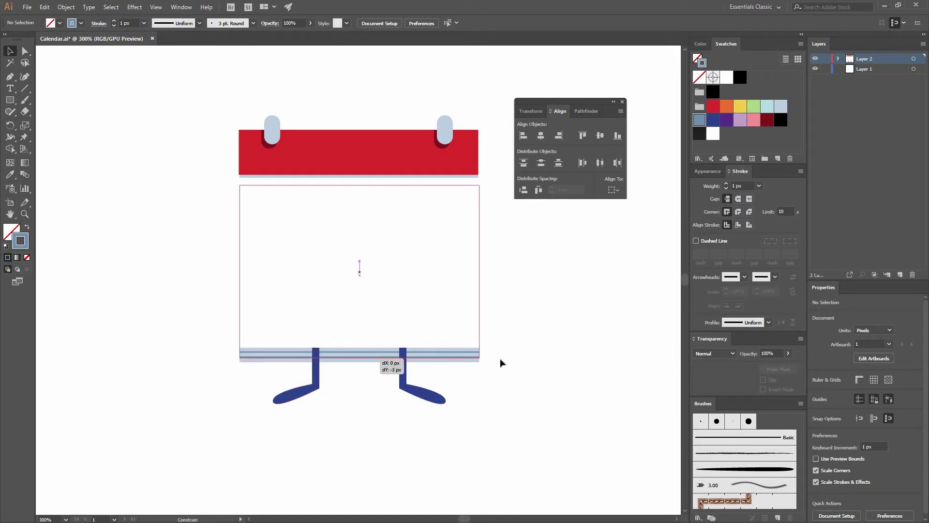
click(499, 358)
click(481, 349)
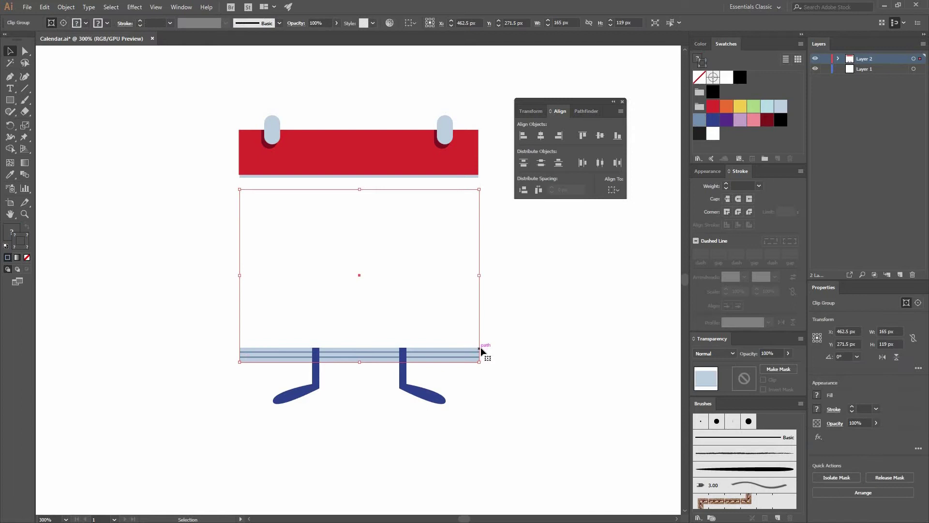
key(Down)
key(Down)
click(405, 300)
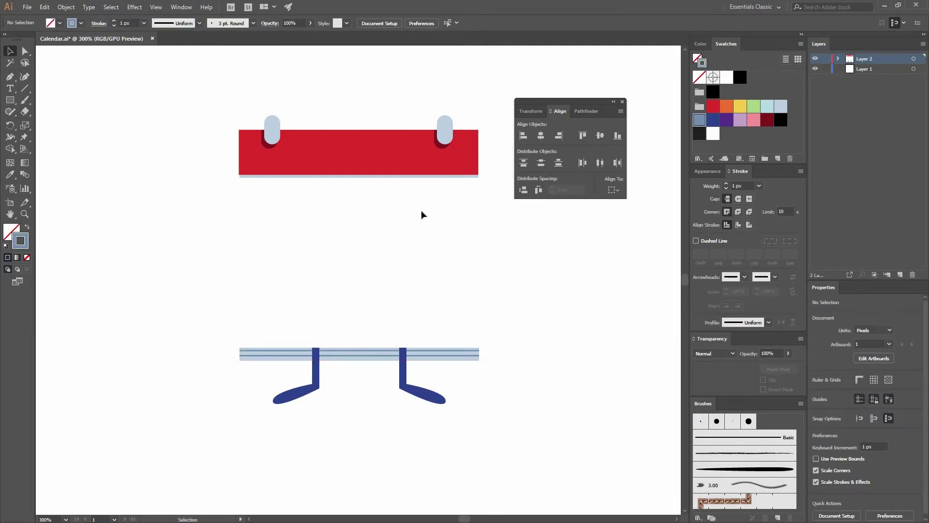
drag(393, 272, 378, 289)
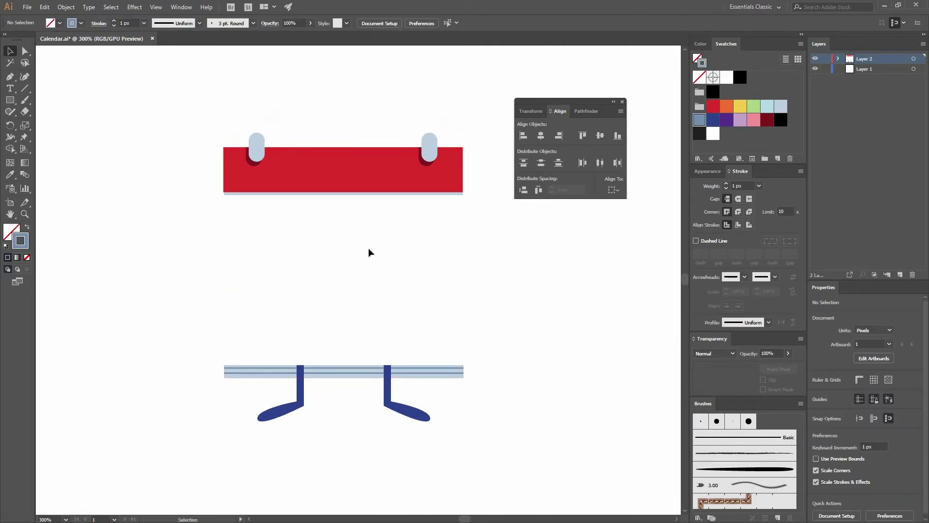
Fill the page's bottom strip with the light-blue swatch and set its stroke to None
key(a)
click(462, 382)
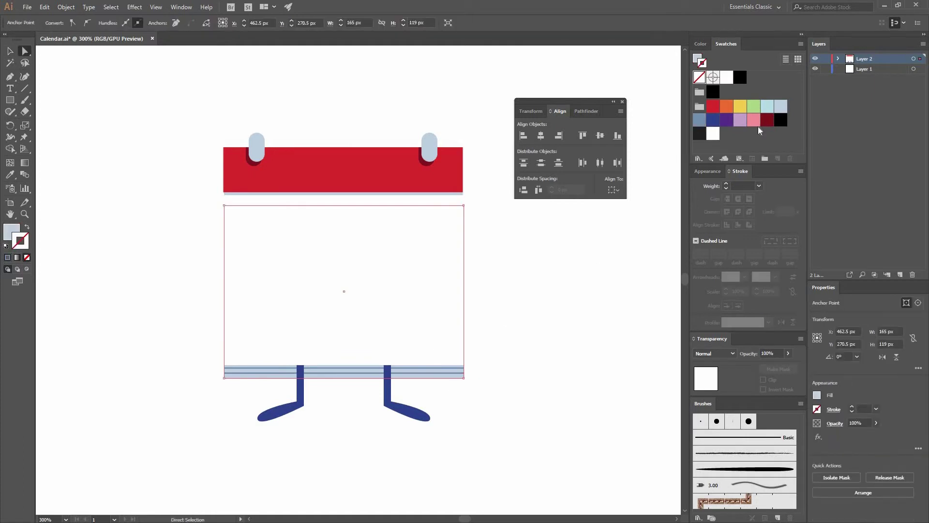
click(767, 108)
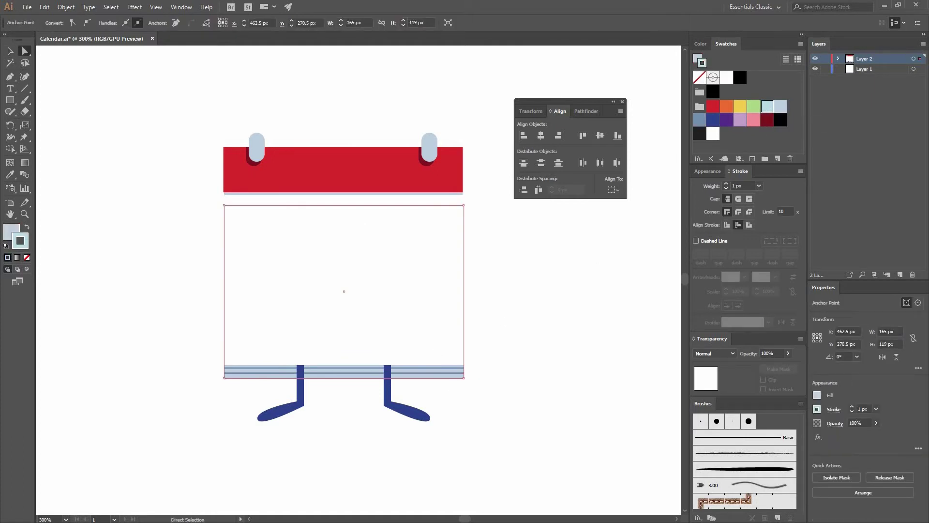
click(27, 257)
click(166, 303)
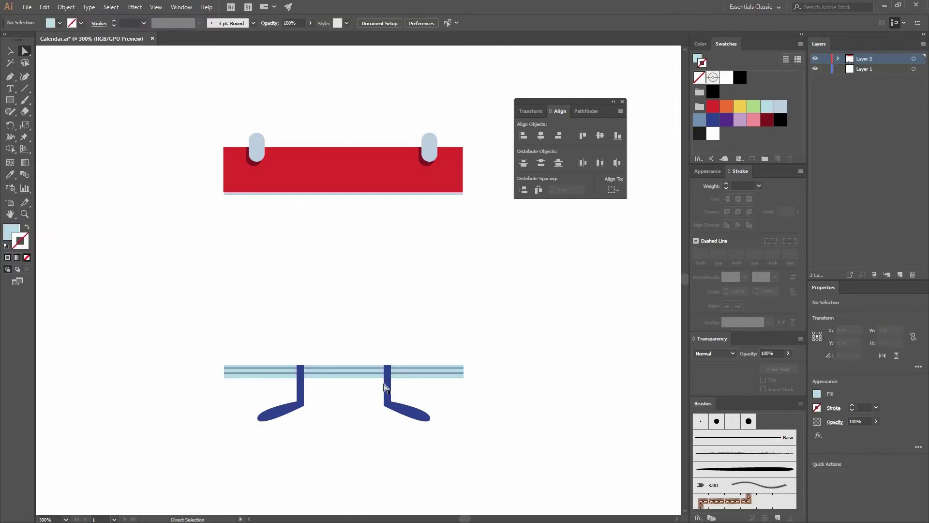
click(357, 371)
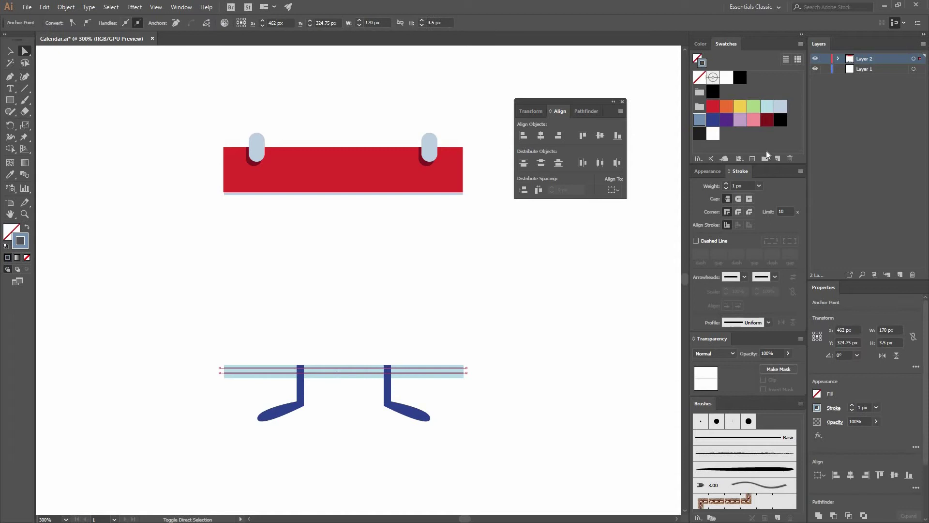
click(579, 269)
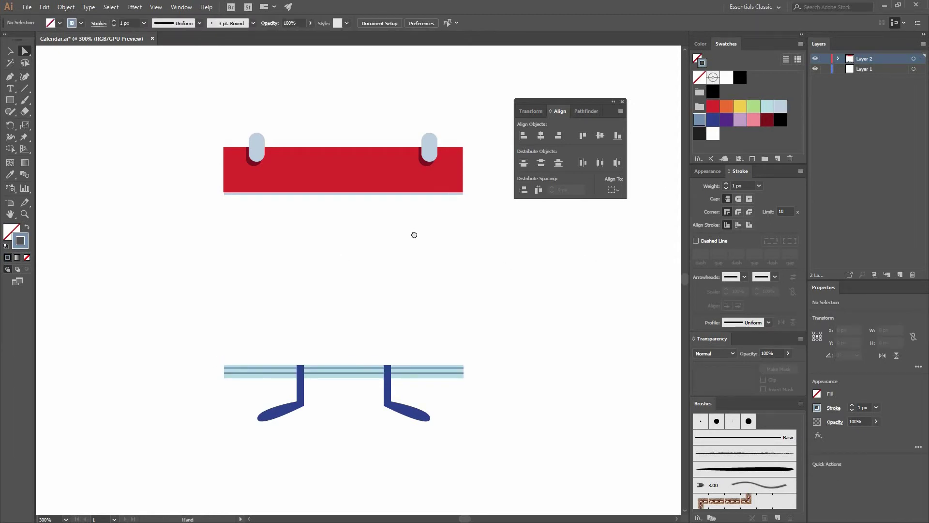
drag(414, 234, 424, 248)
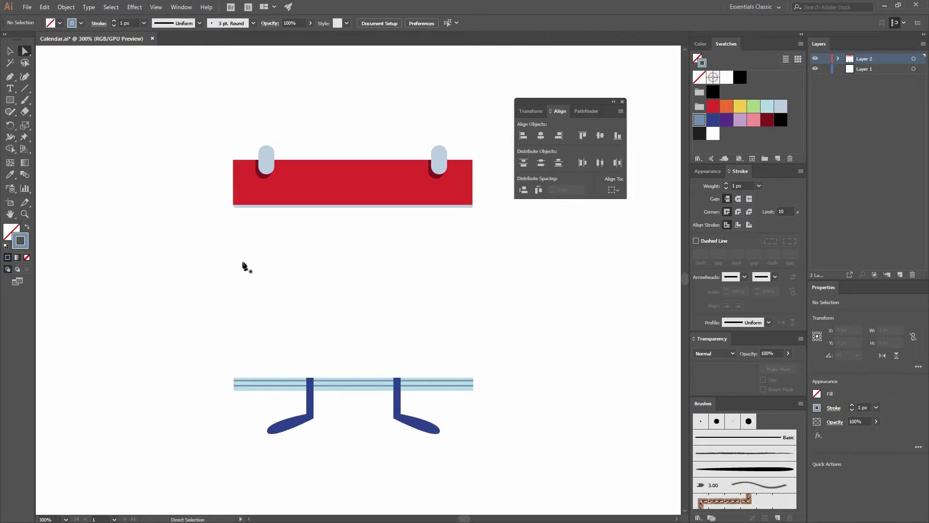
Draw the curved arm path with a looped hand left of the calendar
key(p)
click(237, 288)
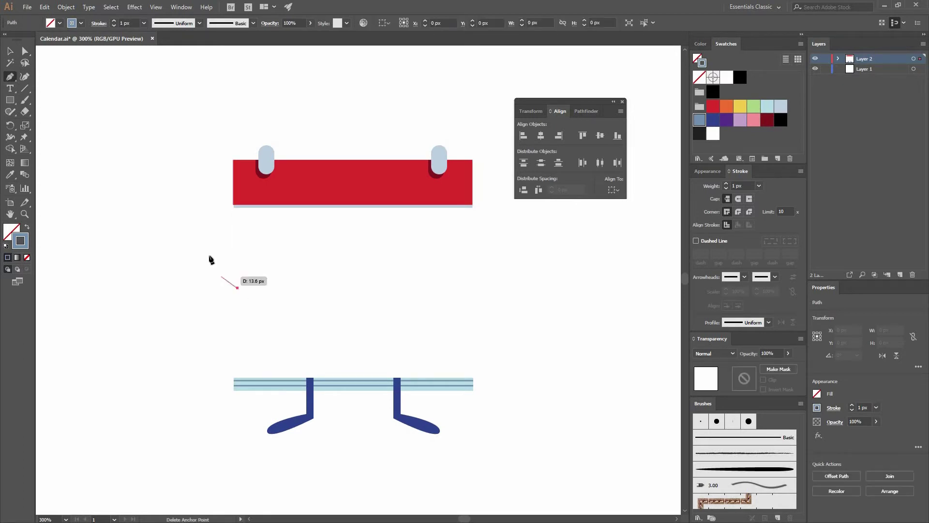
drag(211, 260, 180, 223)
click(204, 251)
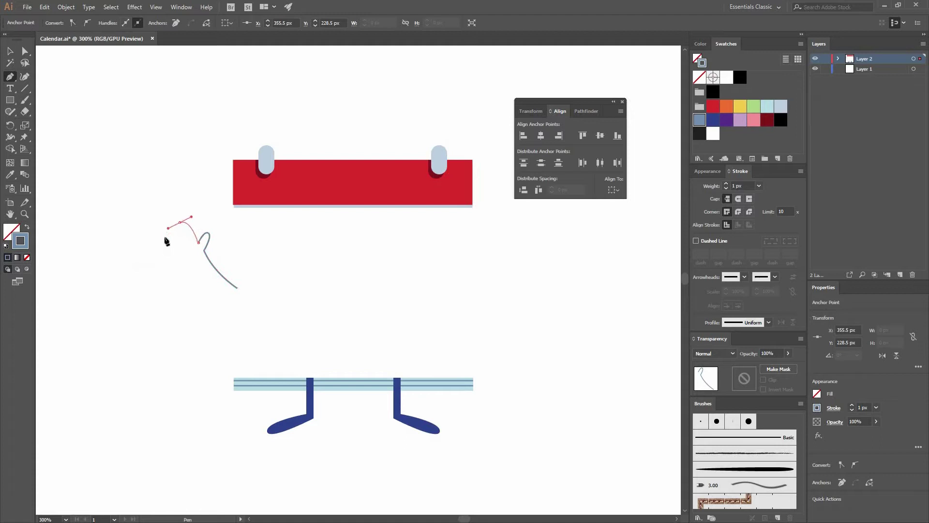
mouse_move(196, 254)
mouse_down()
mouse_move(203, 261)
mouse_move(211, 253)
mouse_up()
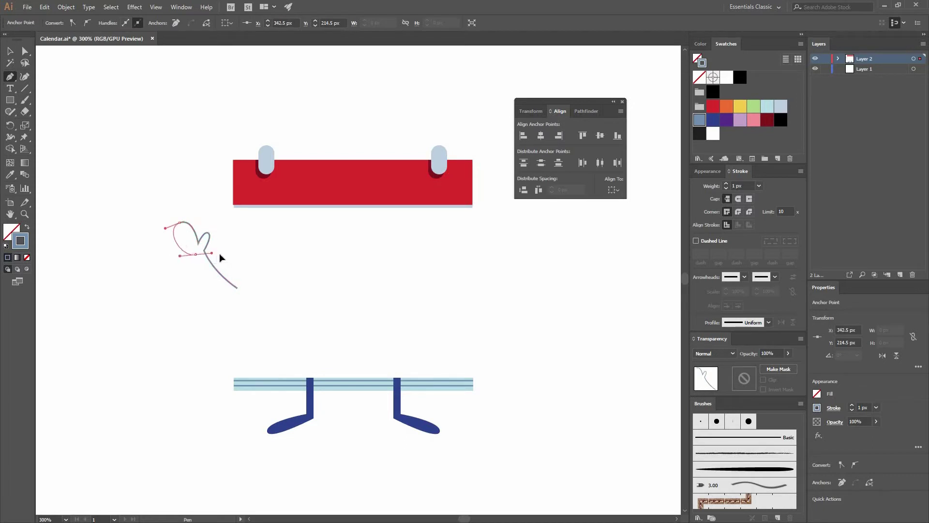
click(196, 255)
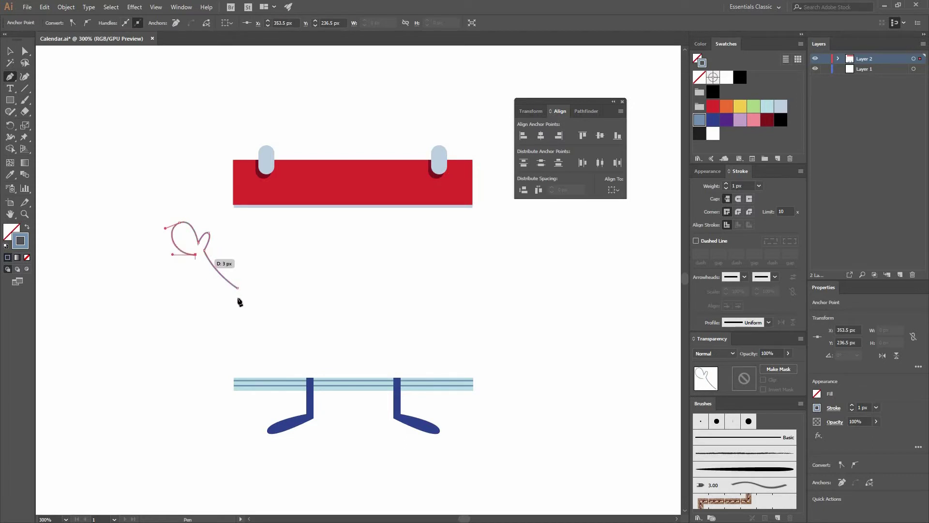
drag(238, 289, 269, 303)
key(ctrl+z)
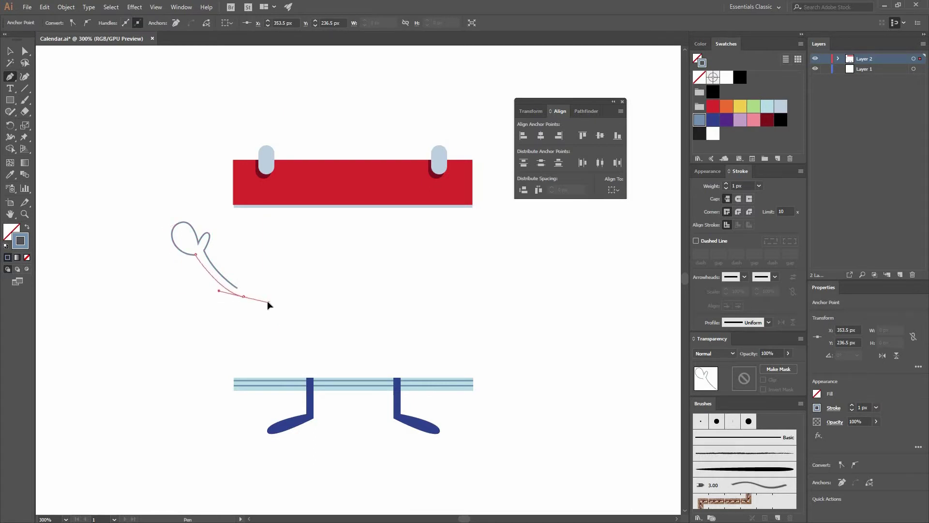
Sample the navy leg colour with the Eyedropper to fill the arm
click(10, 174)
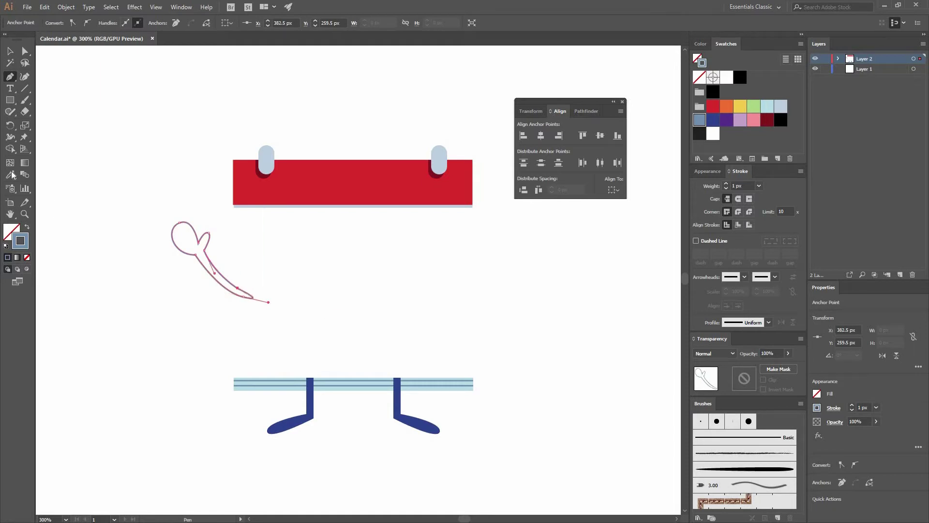
click(308, 397)
key(v)
click(354, 424)
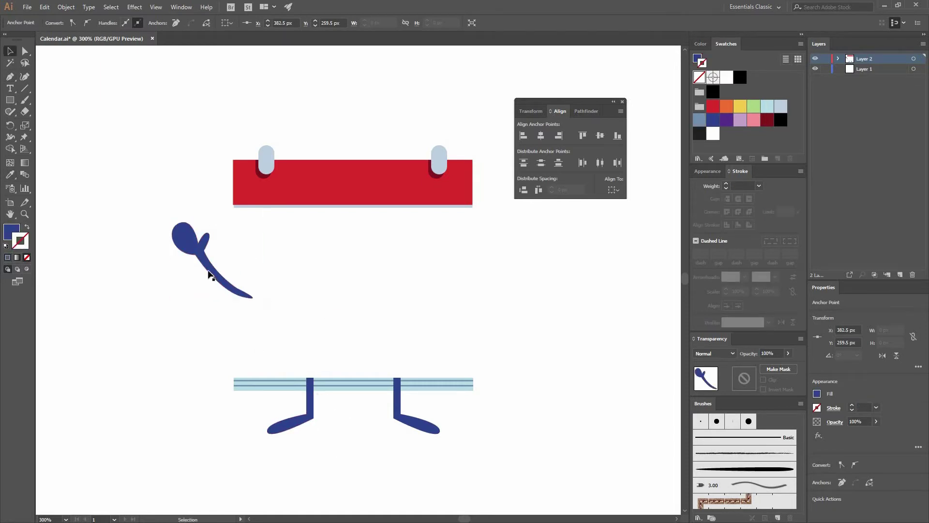
click(225, 283)
Send the arm behind all other artwork
right_click(241, 284)
mouse_move(267, 434)
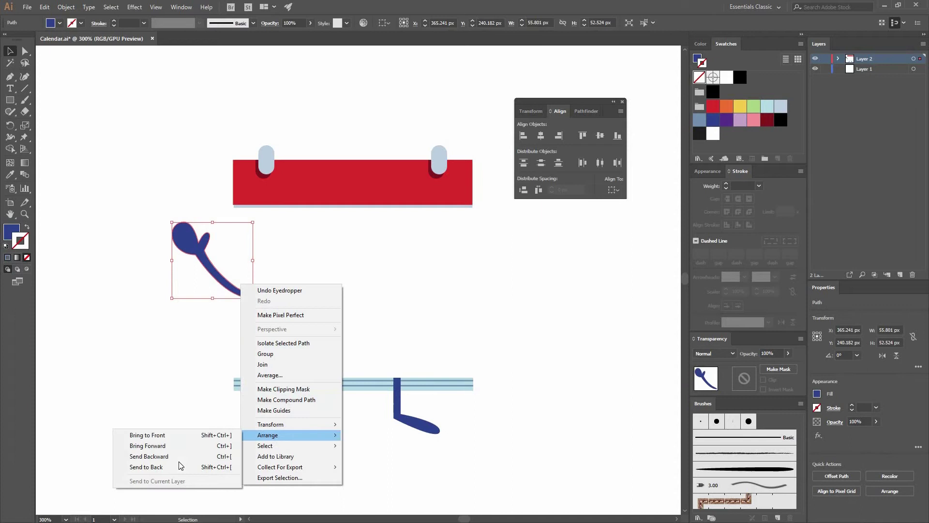
click(170, 456)
click(171, 385)
click(221, 287)
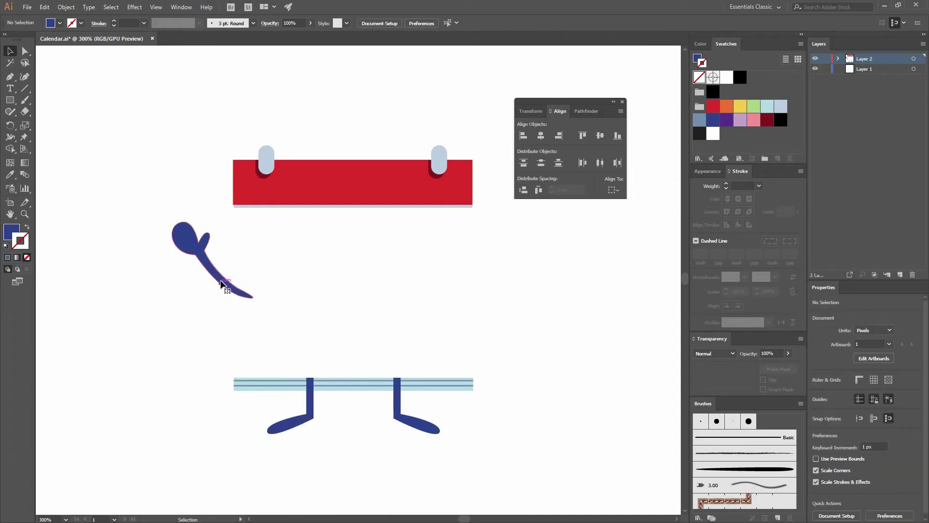
right_click(221, 280)
mouse_move(271, 431)
click(159, 466)
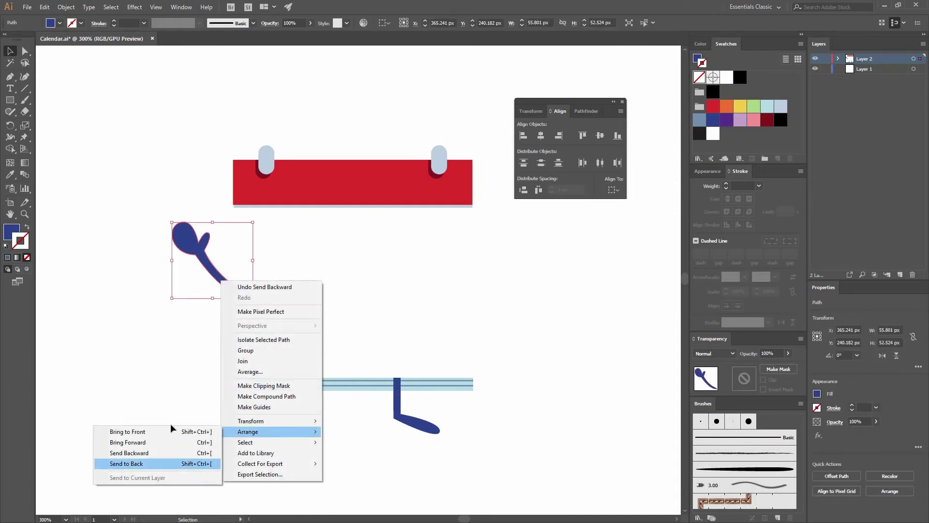
click(206, 286)
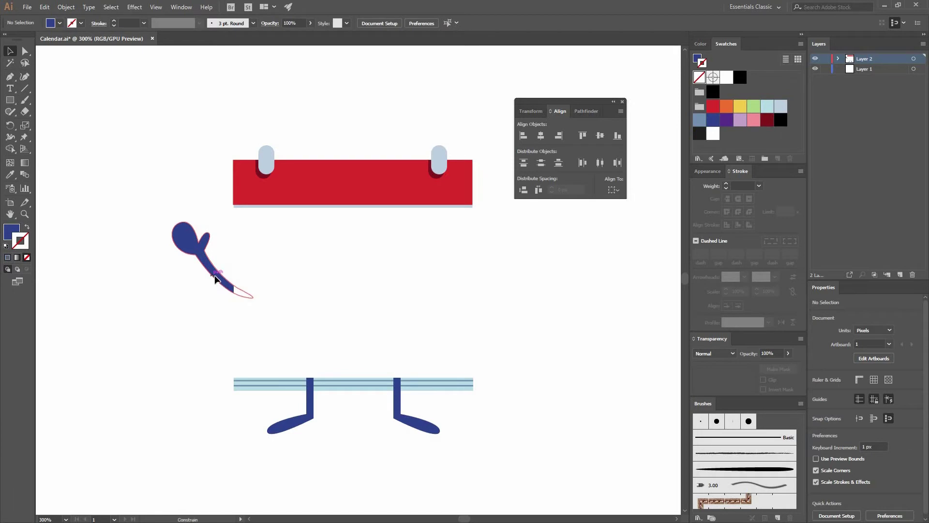
Move the arm against the page's left edge and place a reflected copy on the right side
drag(194, 304, 283, 298)
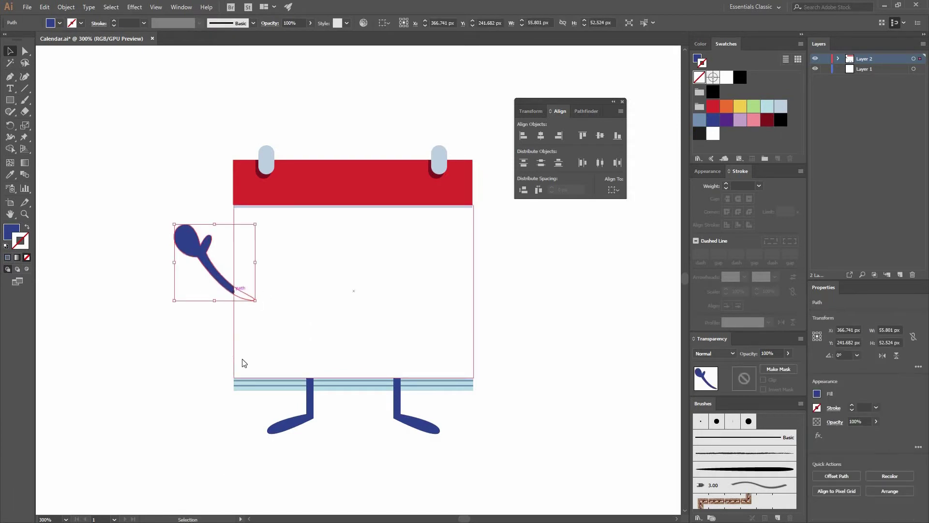
right_click(223, 273)
mouse_move(271, 412)
click(158, 448)
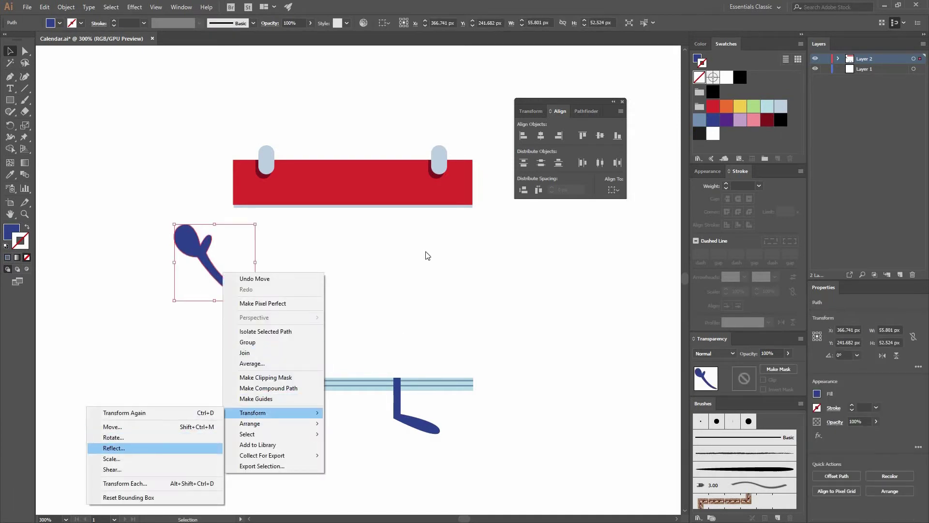
click(365, 245)
drag(202, 286, 460, 292)
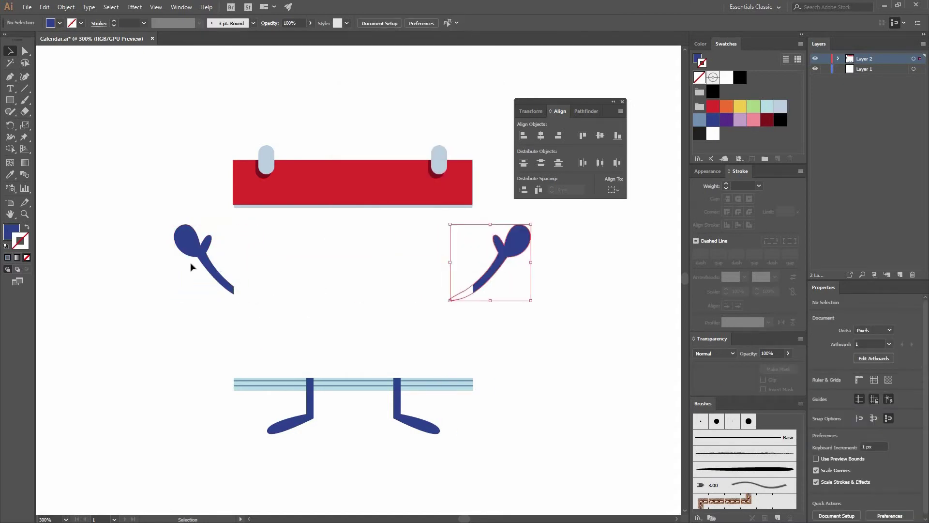
Select both arms and tuck them behind the calendar body
shift+click(227, 270)
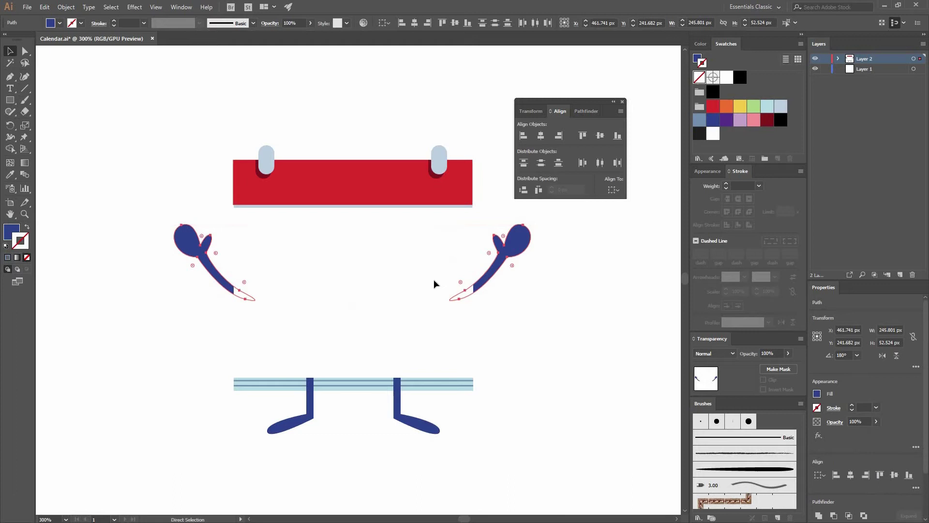
key(v)
shift+click(473, 239)
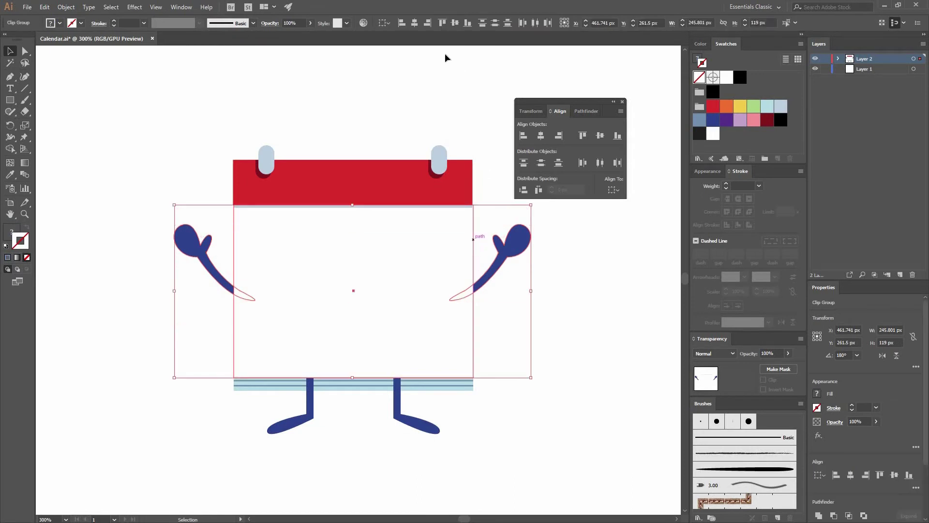
click(407, 93)
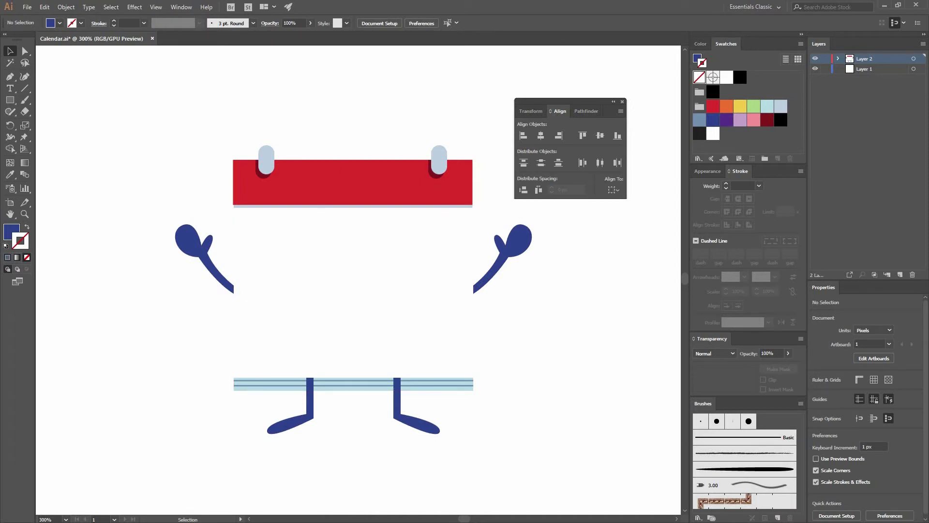
Create an ellipse with width 9 px and height 15 px
click(11, 101)
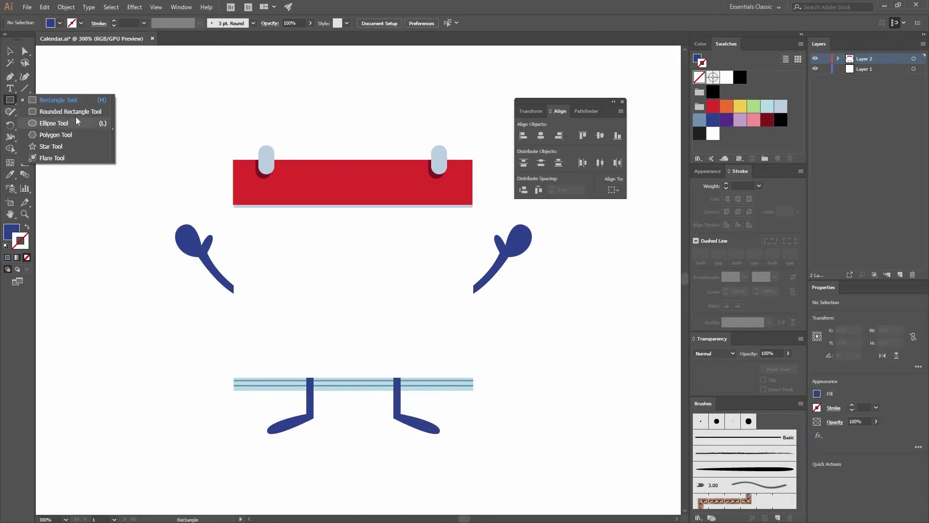
key(l)
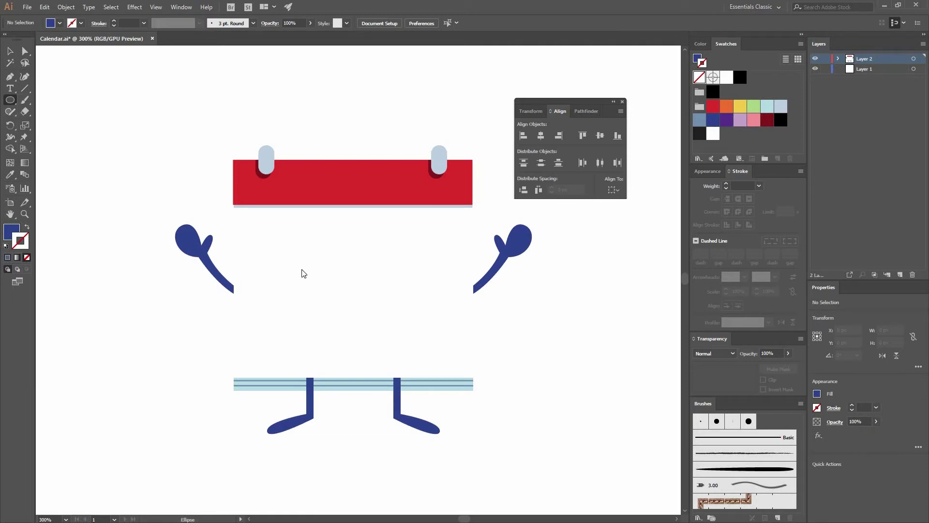
click(196, 189)
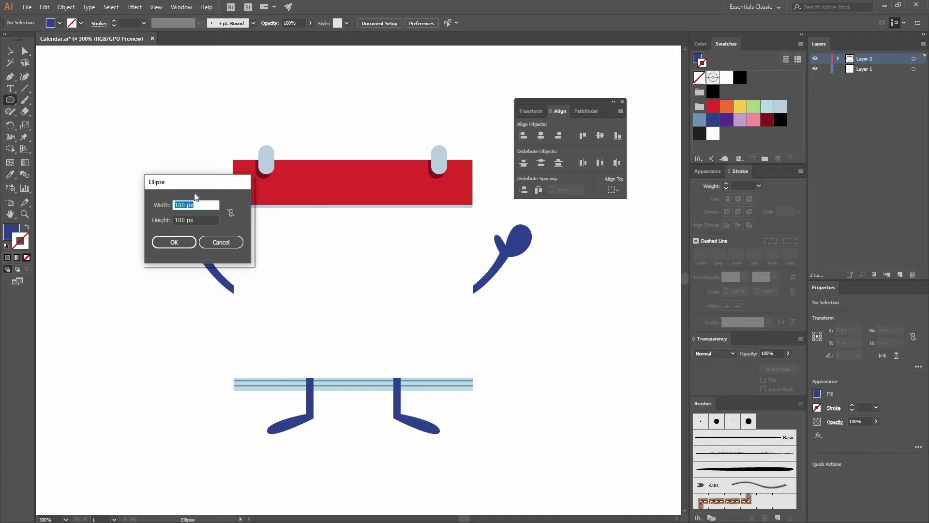
text(9)
key(Tab)
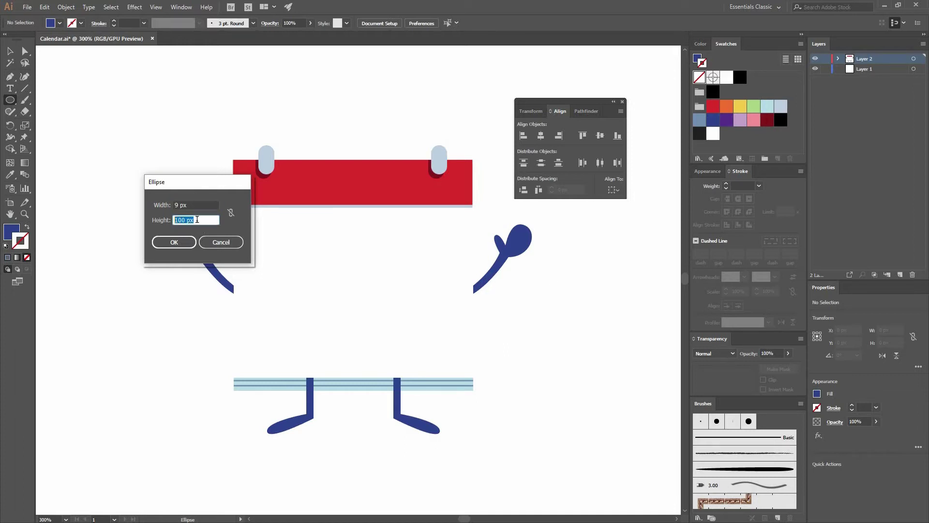
text(15)
key(Tab)
key(Return)
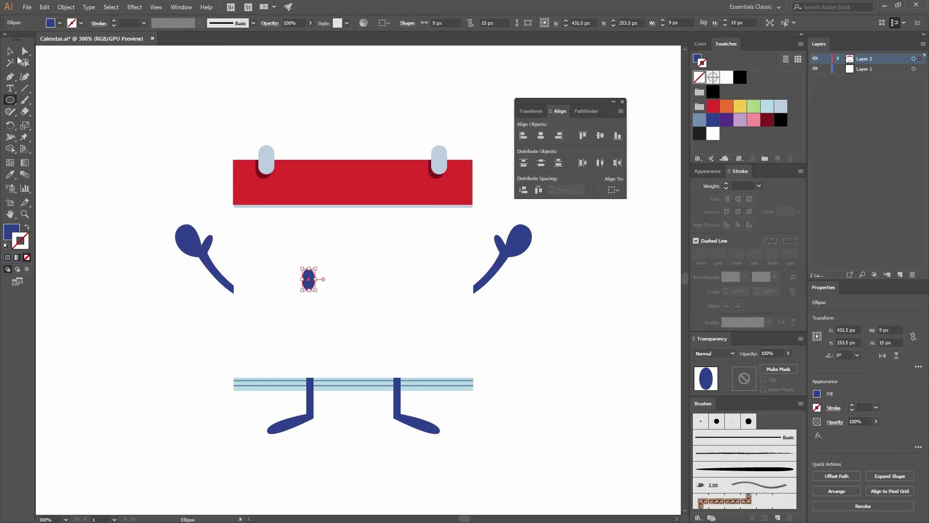
Move the oval into the left eye position and copy it across as the right eye
key(v)
click(300, 262)
drag(309, 282, 420, 249)
click(315, 249)
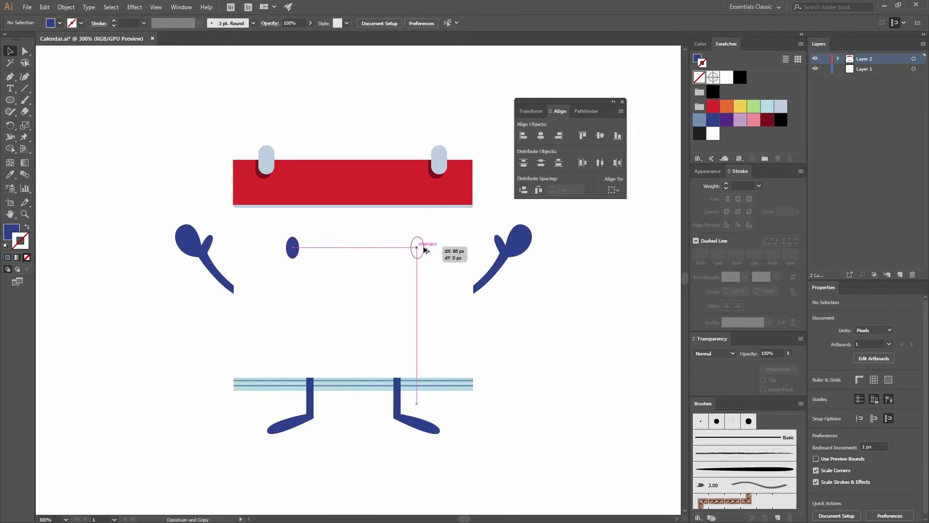
click(256, 266)
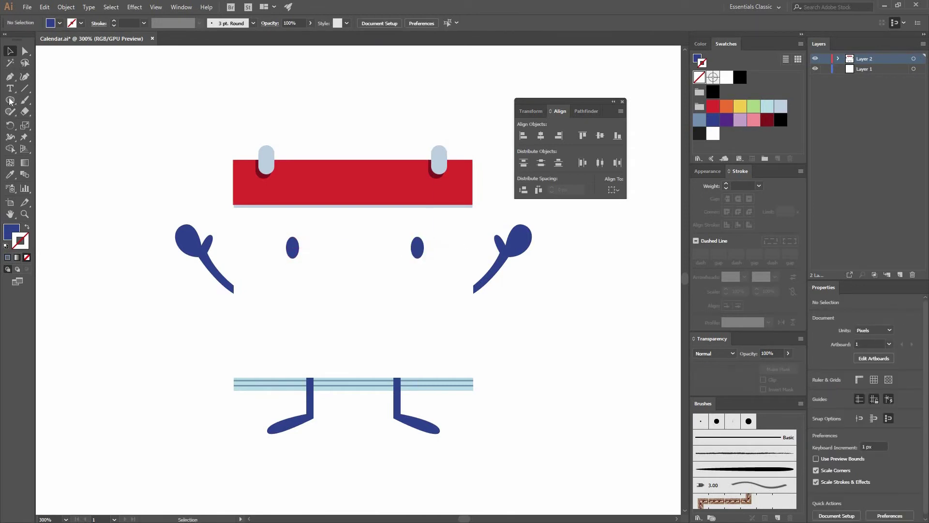
click(11, 78)
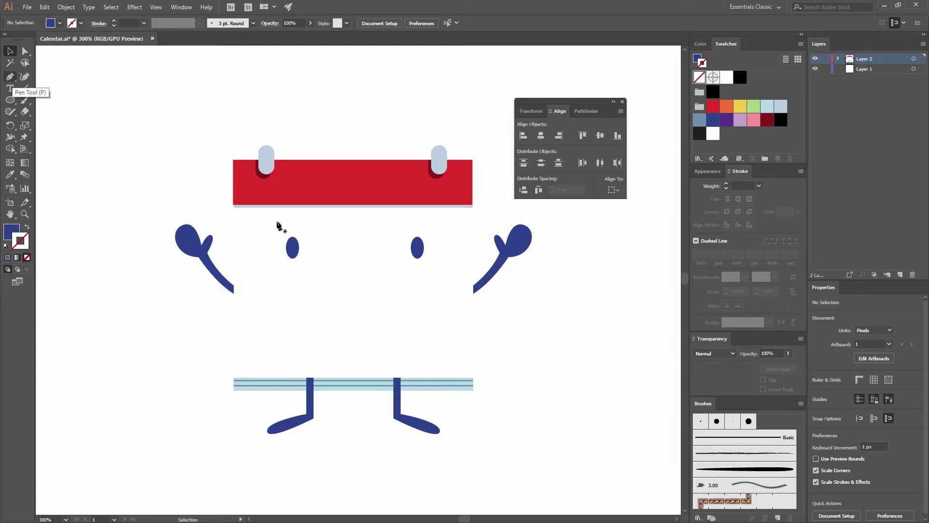
click(321, 262)
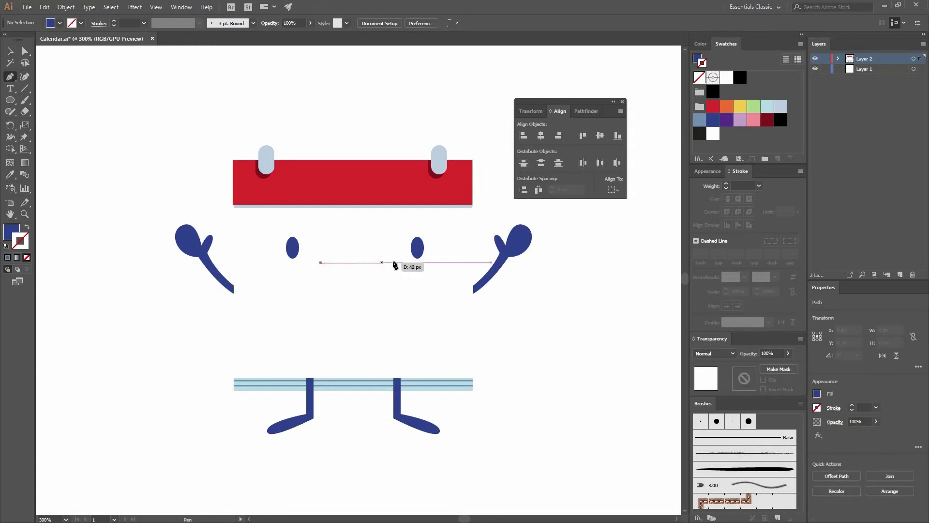
Curve the smile to its right end and make it a thin navy stroke with no fill
drag(394, 262, 427, 239)
click(27, 227)
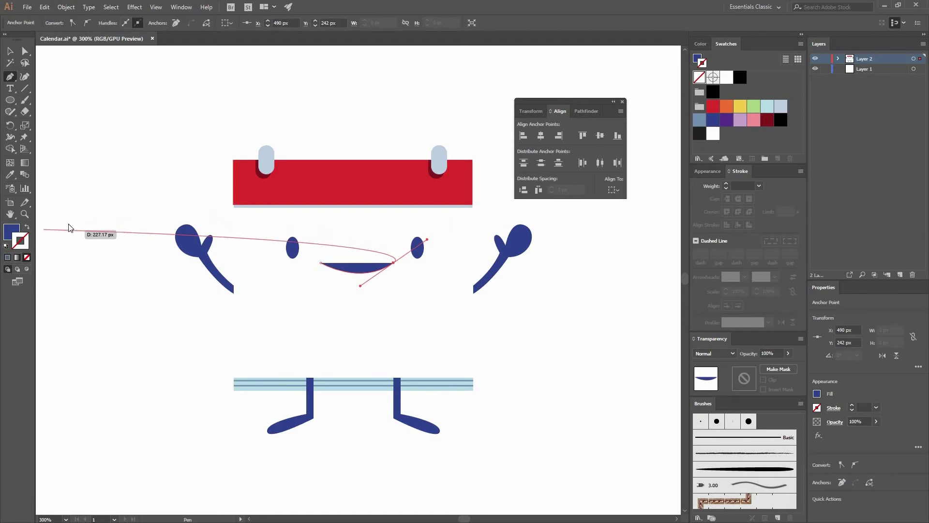
key(v)
click(225, 270)
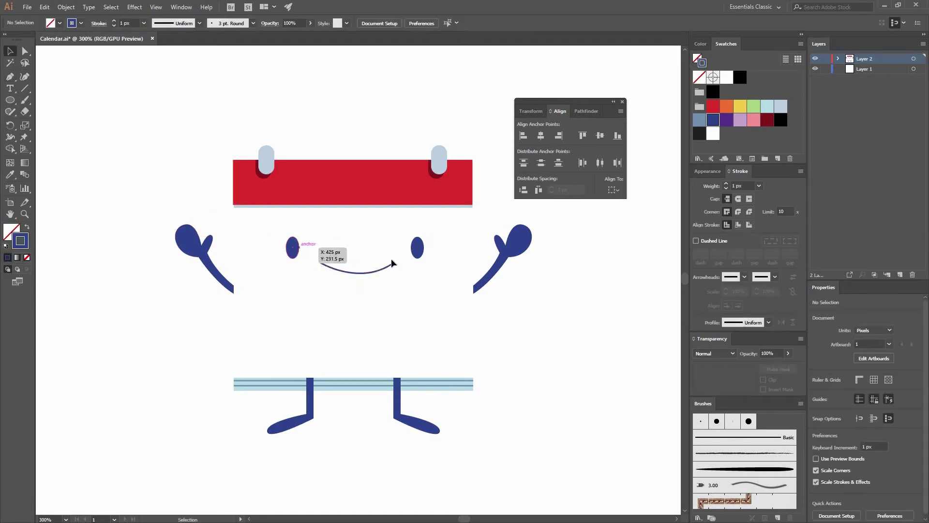
click(293, 247)
Centre both eyes horizontally on the calendar body
shift+click(417, 247)
click(484, 264)
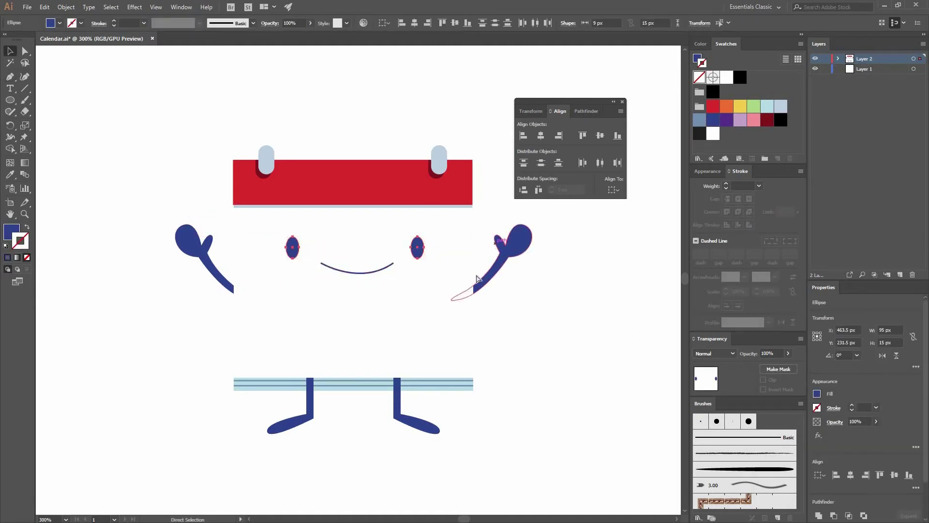
key(ctrl+z)
shift+click(472, 225)
key(ctrl+g)
click(415, 23)
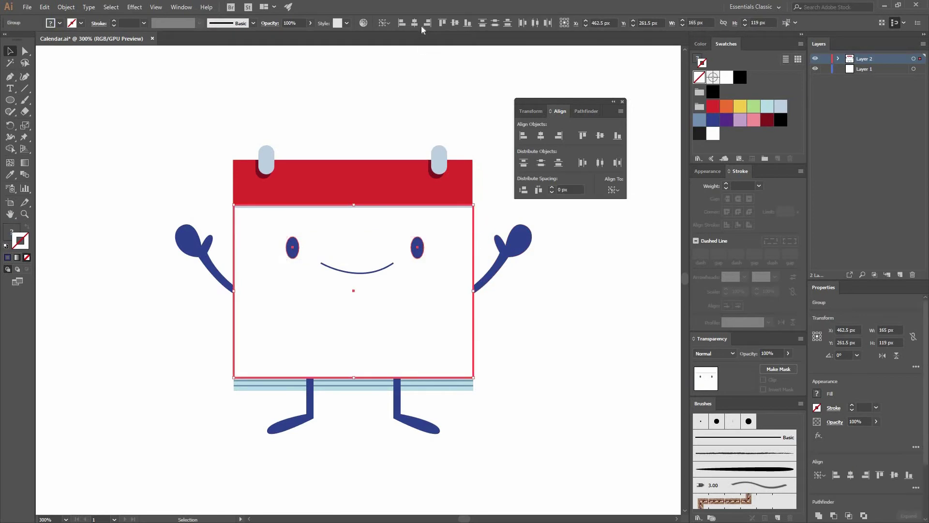
Centre the smile horizontally on the calendar body
click(394, 266)
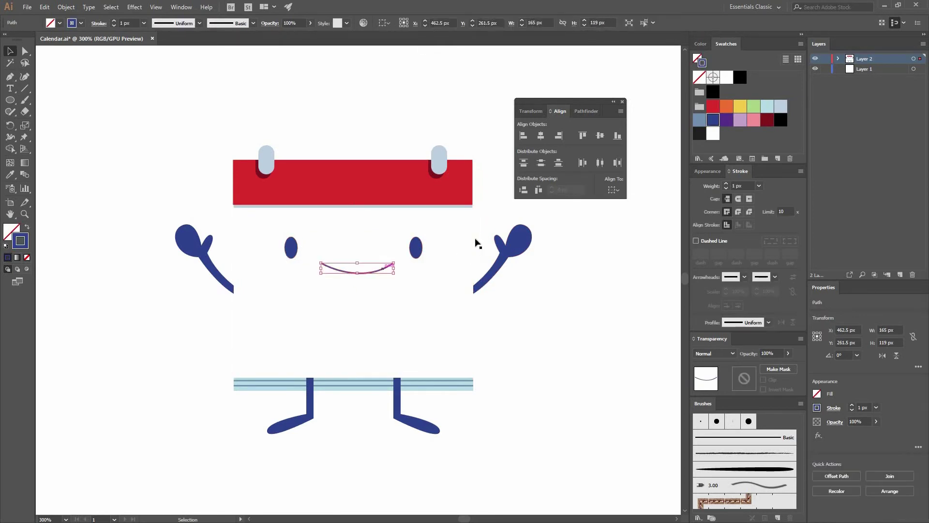
shift+click(472, 225)
click(415, 23)
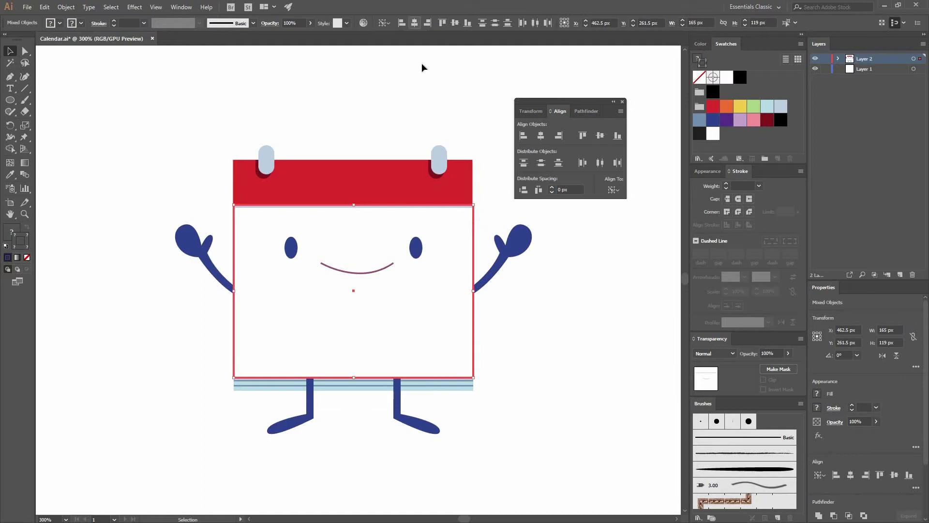
click(355, 123)
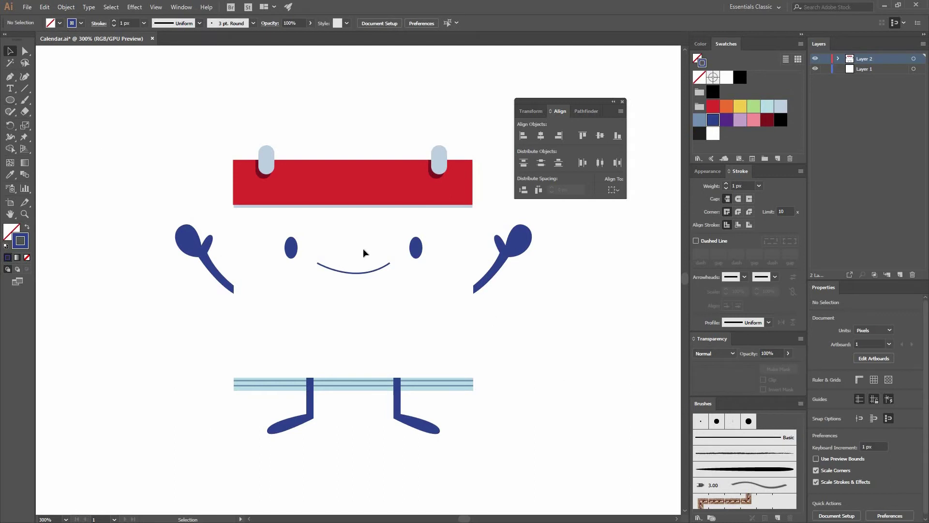
Draw a flat 75 × 6 px ellipse beside the red header and fill it black
click(9, 100)
drag(134, 91, 210, 99)
click(27, 227)
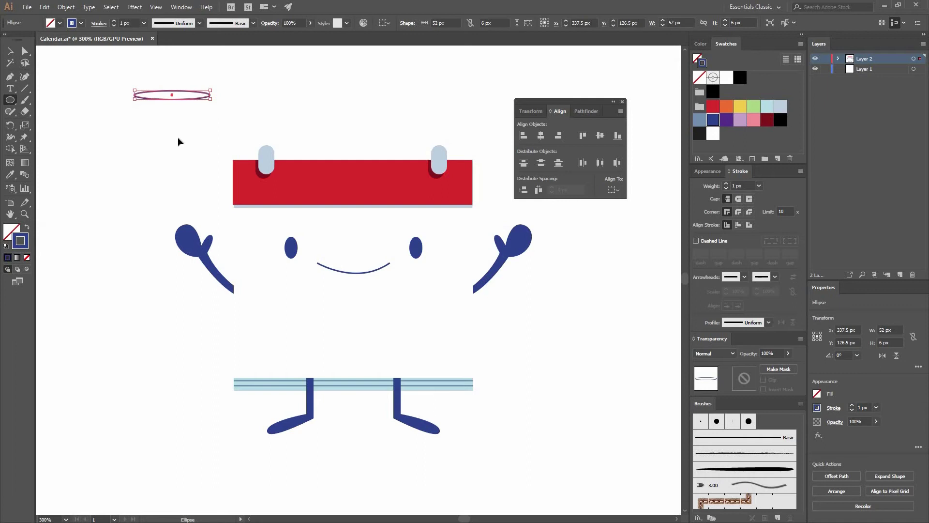
key(v)
mouse_move(146, 149)
mouse_down()
mouse_move(173, 101)
mouse_move(136, 191)
mouse_move(153, 180)
mouse_up()
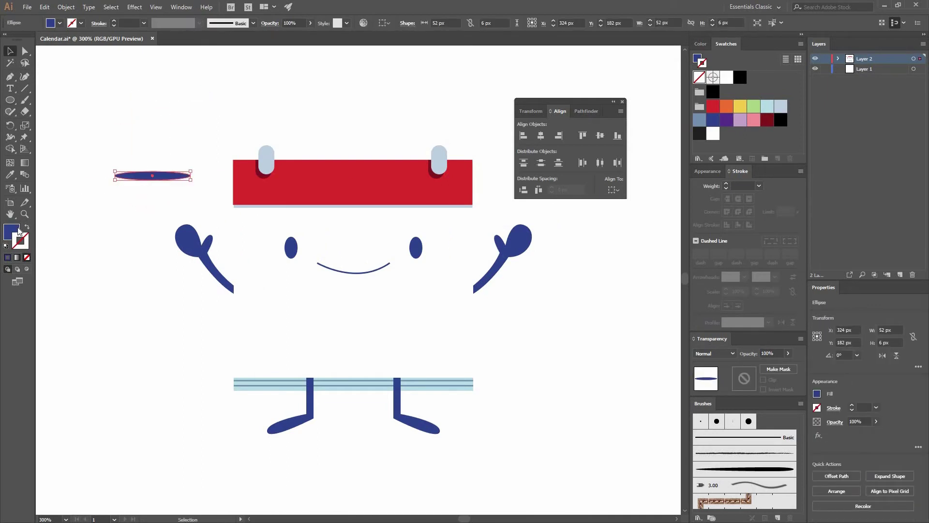
click(701, 44)
click(702, 109)
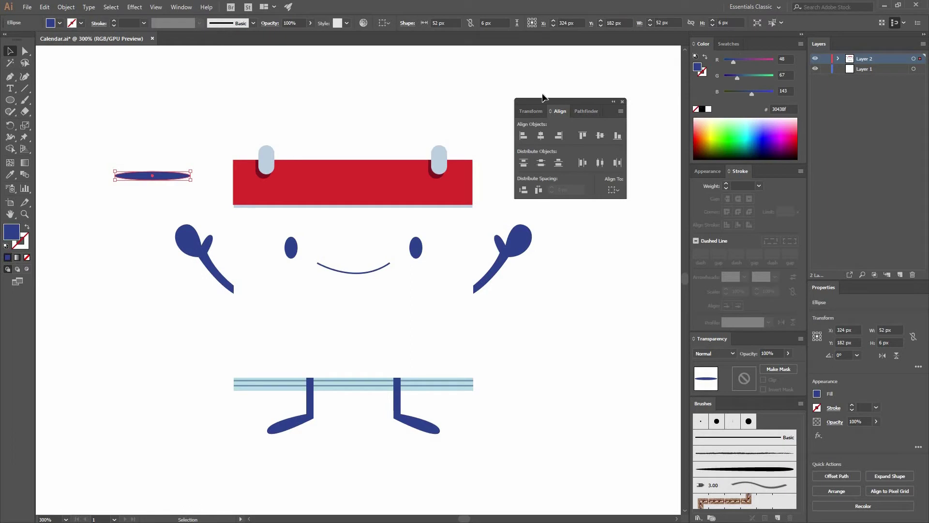
click(146, 182)
Sharpen the ellipse's end points into a tapered shape and drag it into the Brushes panel
drag(230, 188, 161, 144)
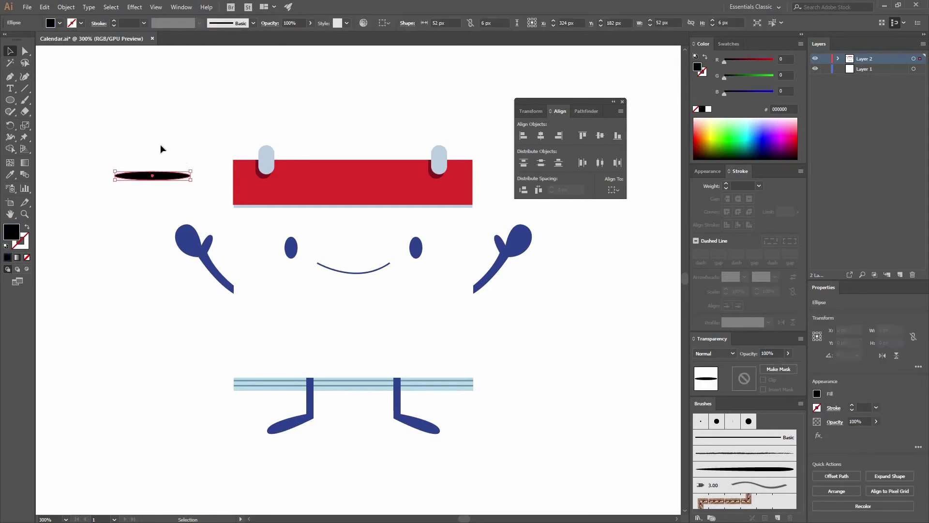
click(159, 146)
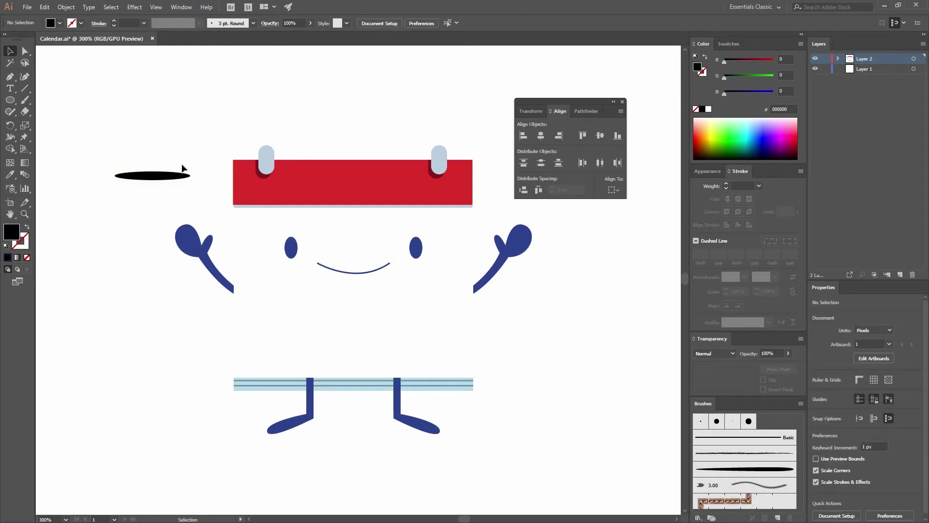
key(a)
drag(179, 162, 152, 133)
key(v)
key(a)
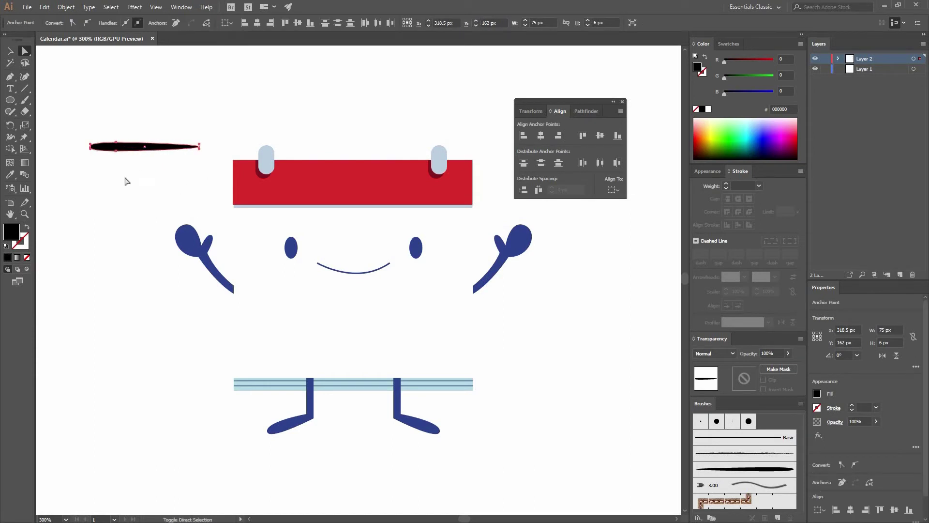
click(148, 190)
key(v)
click(139, 147)
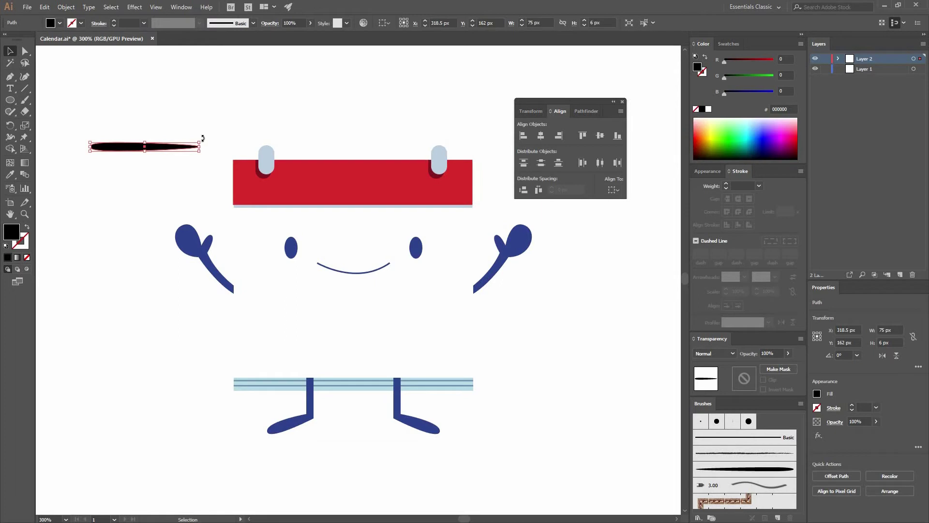
mouse_move(172, 180)
mouse_down()
mouse_move(198, 206)
mouse_move(786, 431)
mouse_move(727, 430)
mouse_move(707, 412)
mouse_up()
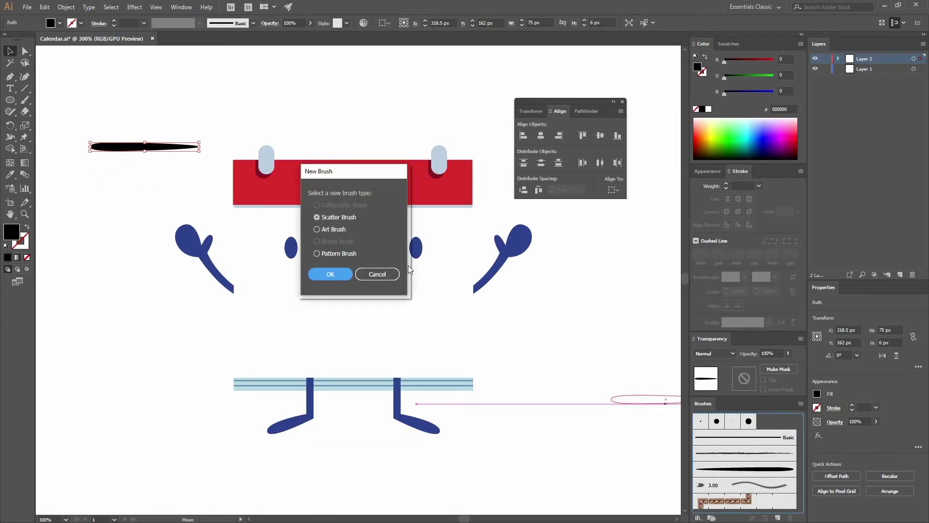
Create an Art Brush from the tapered shape with Tints colorization
click(331, 228)
click(331, 274)
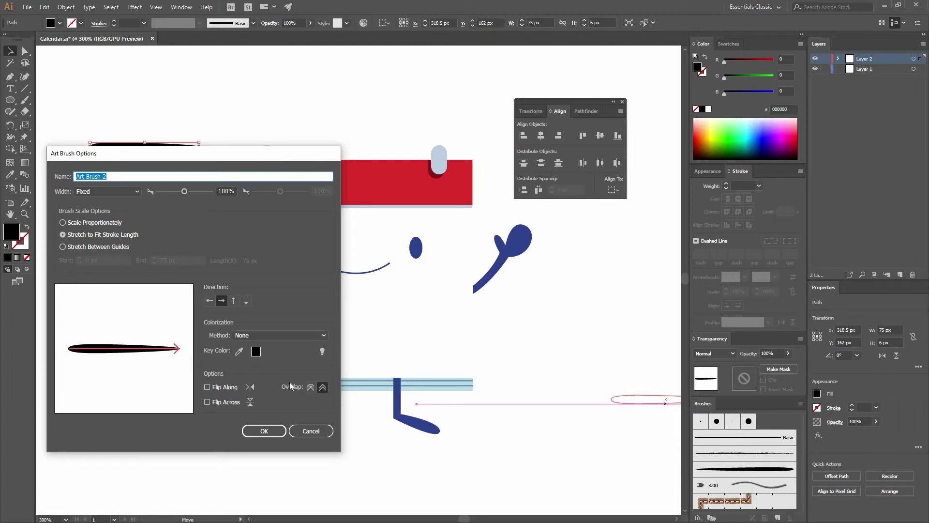
click(256, 336)
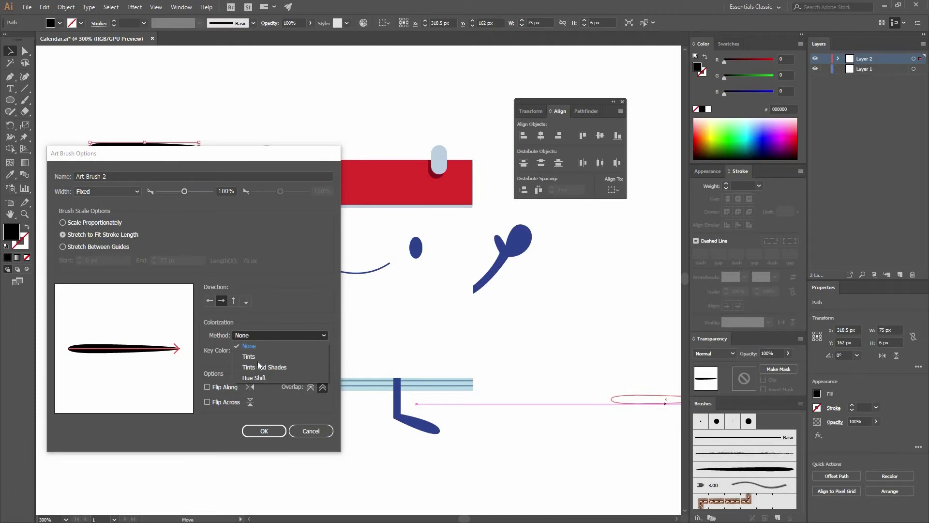
click(249, 357)
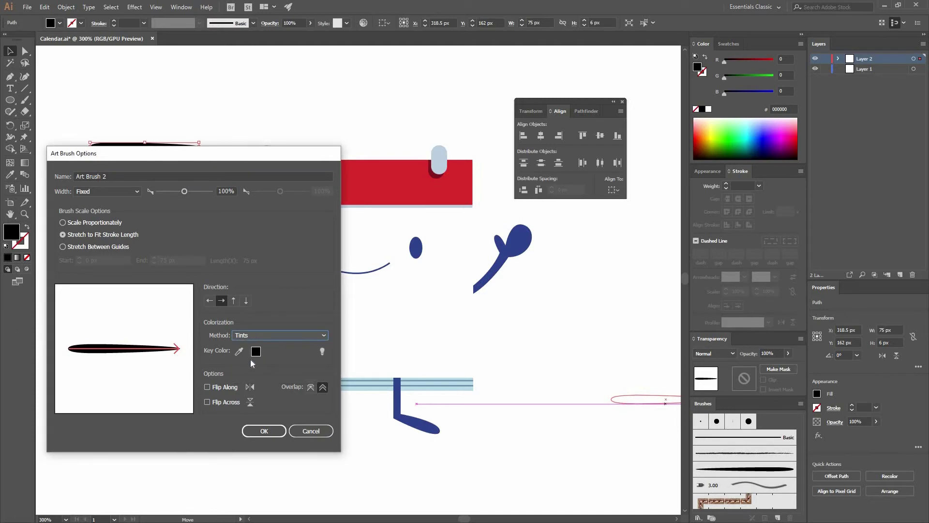
click(264, 432)
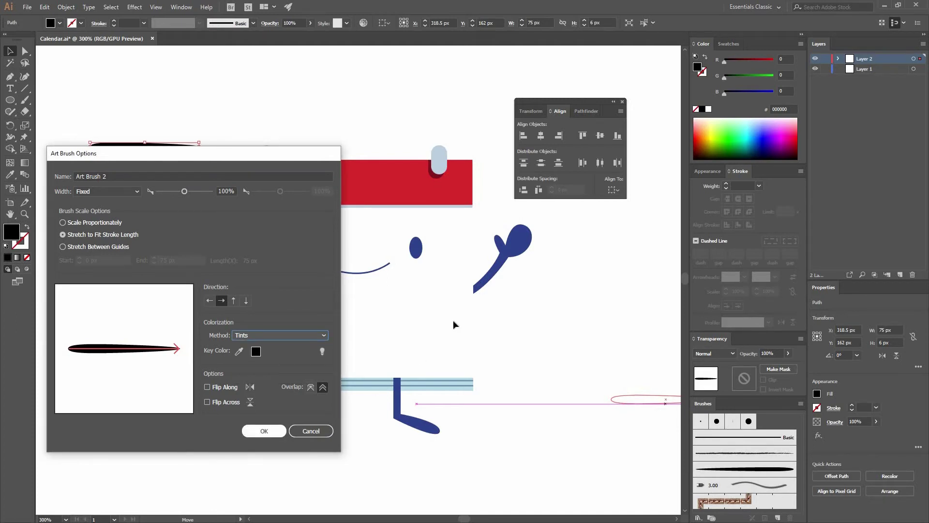
click(347, 272)
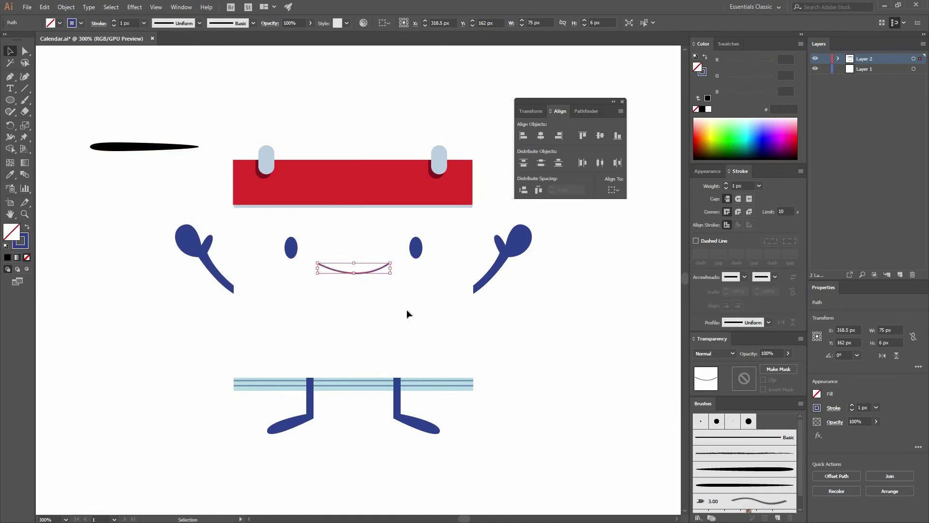
Apply the new tapered art brush to the smile and set its stroke weight to 0.5 px
click(732, 481)
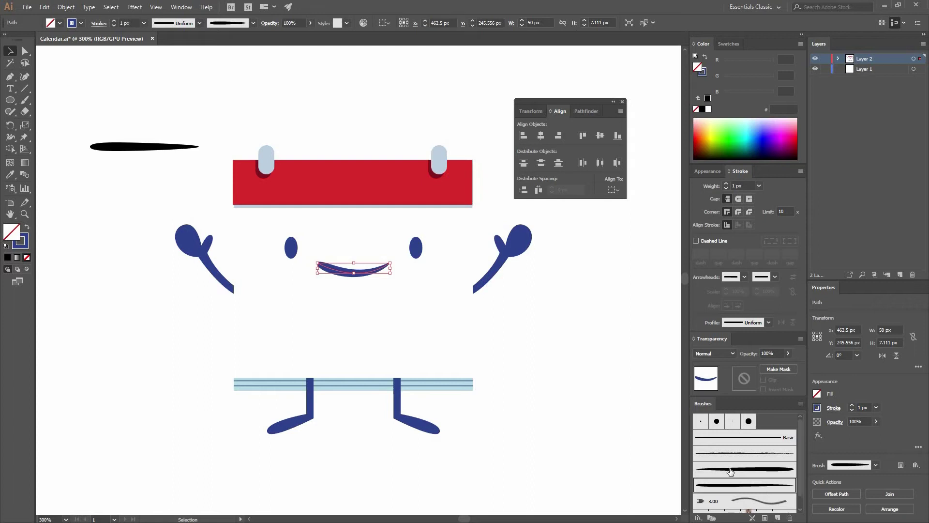
click(522, 348)
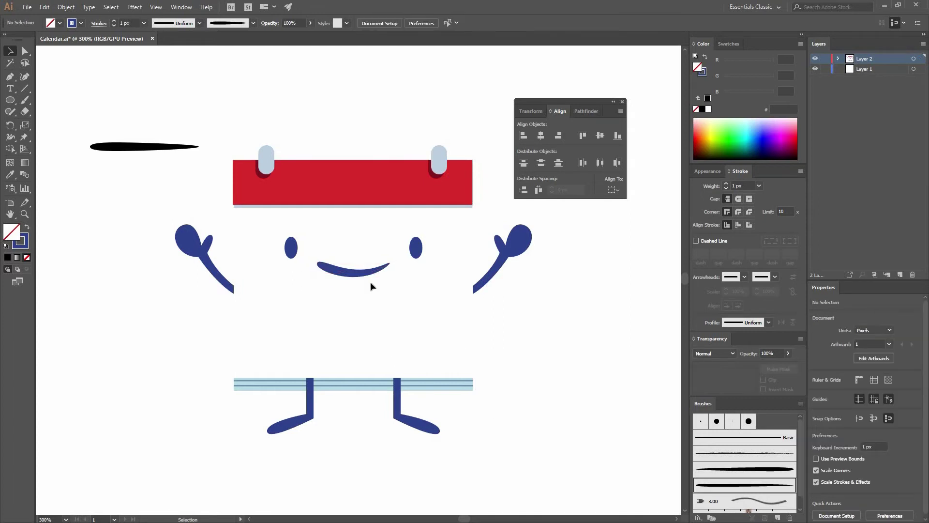
click(353, 273)
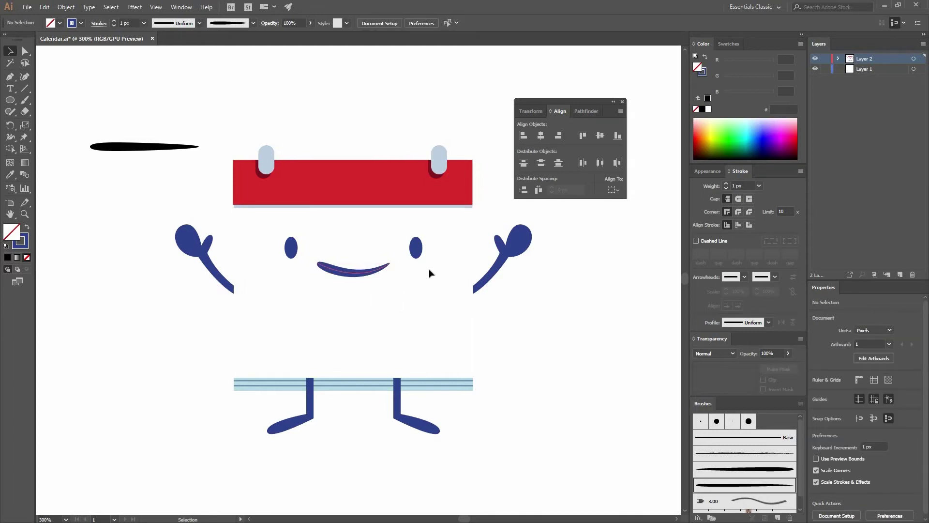
click(741, 185)
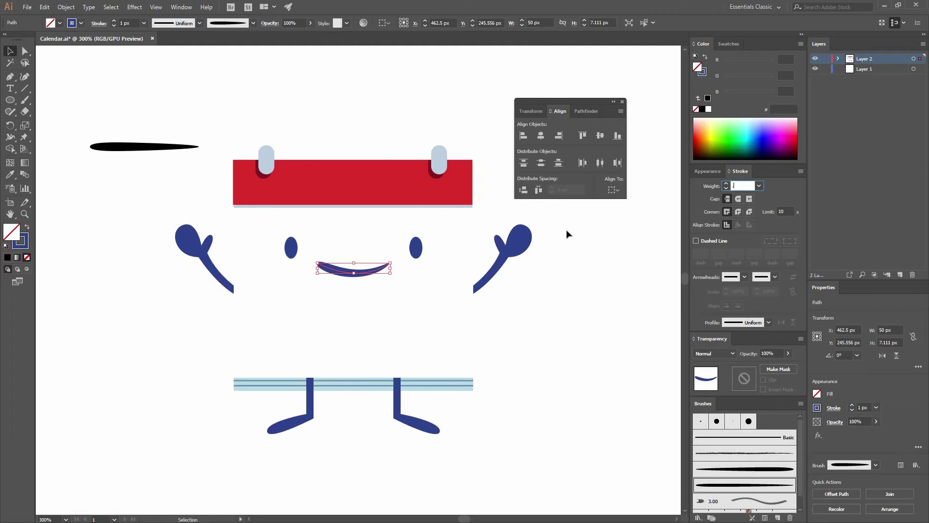
text(0.5)
key(Return)
click(486, 240)
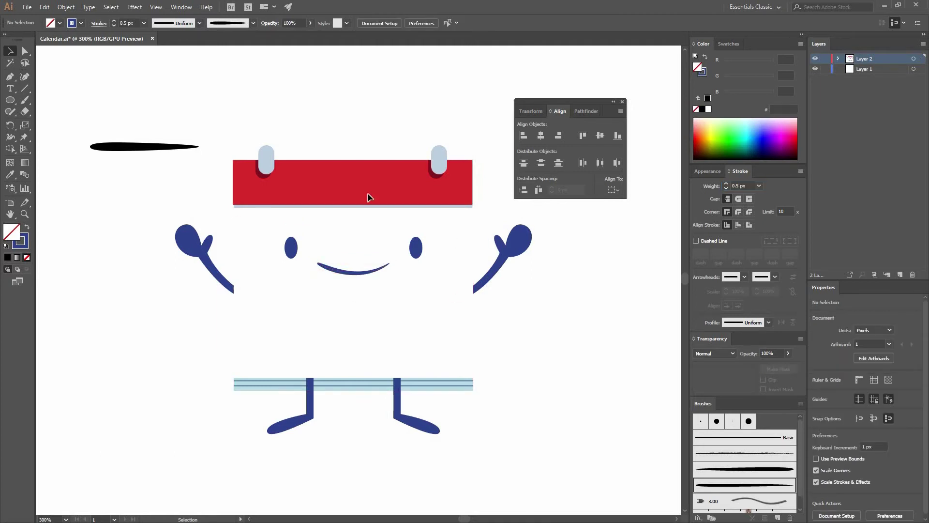
Draw a curved left eyebrow above the left eye and give it the smile's tapered brush
key(p)
click(270, 229)
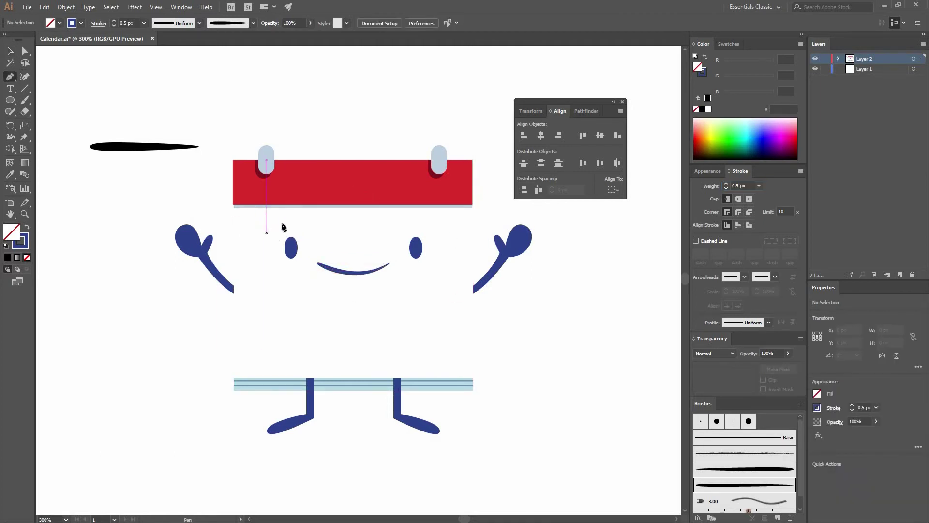
drag(285, 220, 296, 218)
click(294, 214)
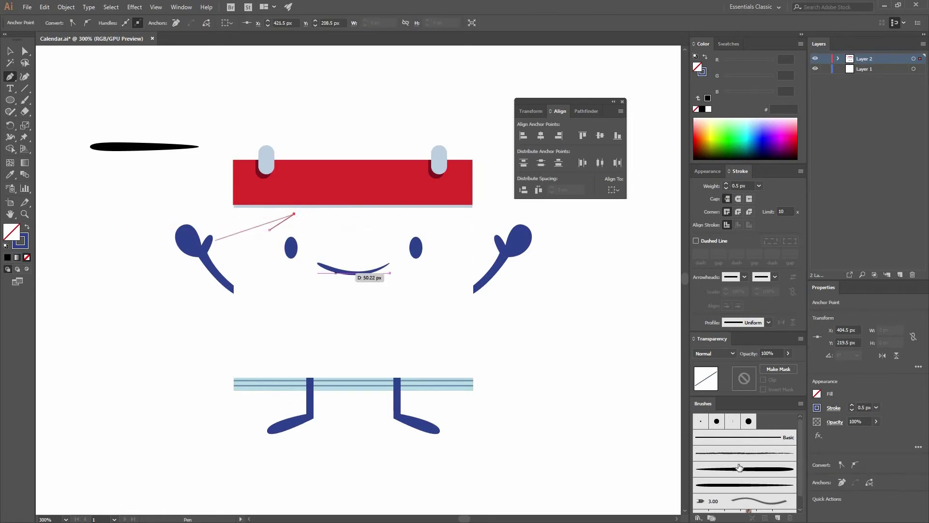
key(v)
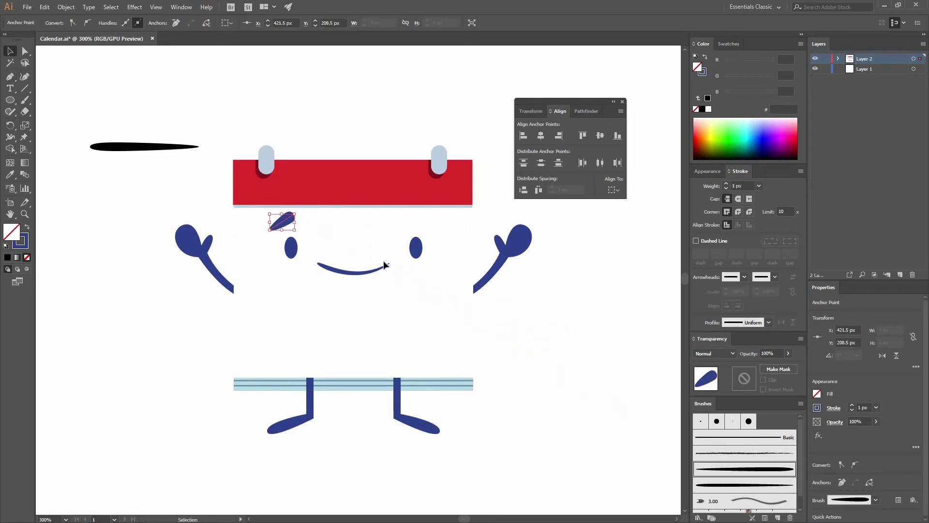
click(14, 177)
click(323, 265)
key(v)
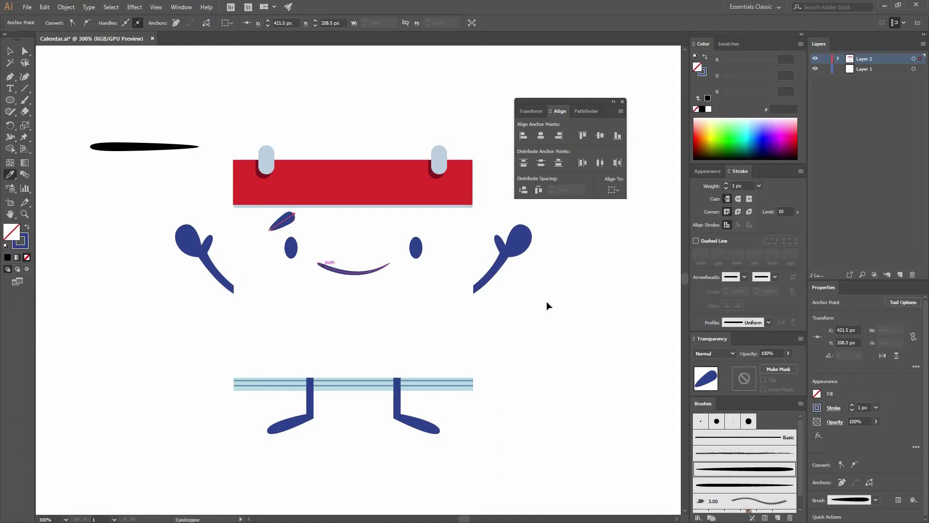
click(454, 260)
Draw the right eyebrow, match its style to the left eyebrow, and select both eyebrows
key(p)
click(426, 226)
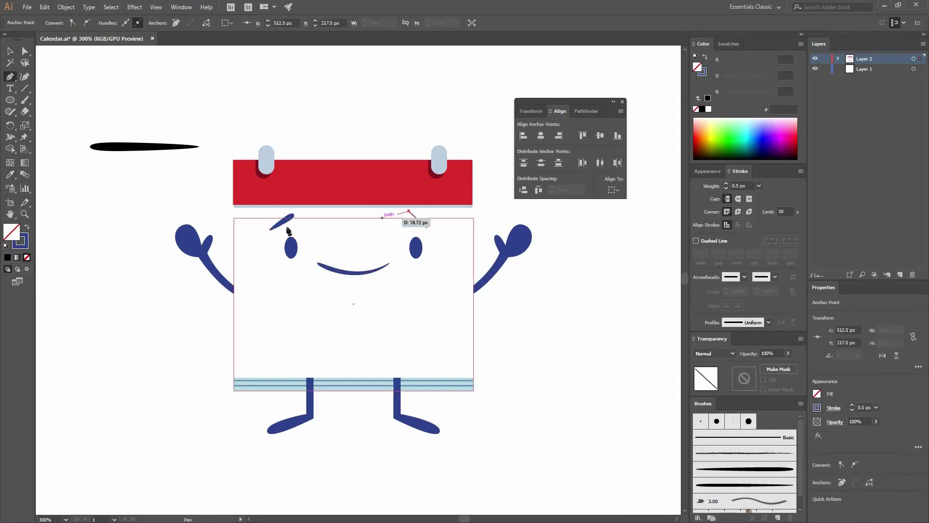
key(v)
click(11, 174)
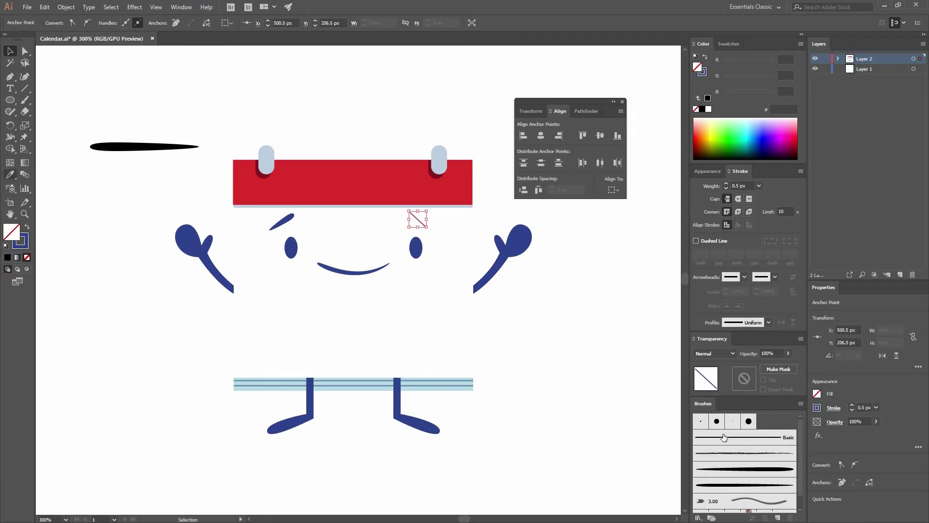
click(387, 266)
click(286, 219)
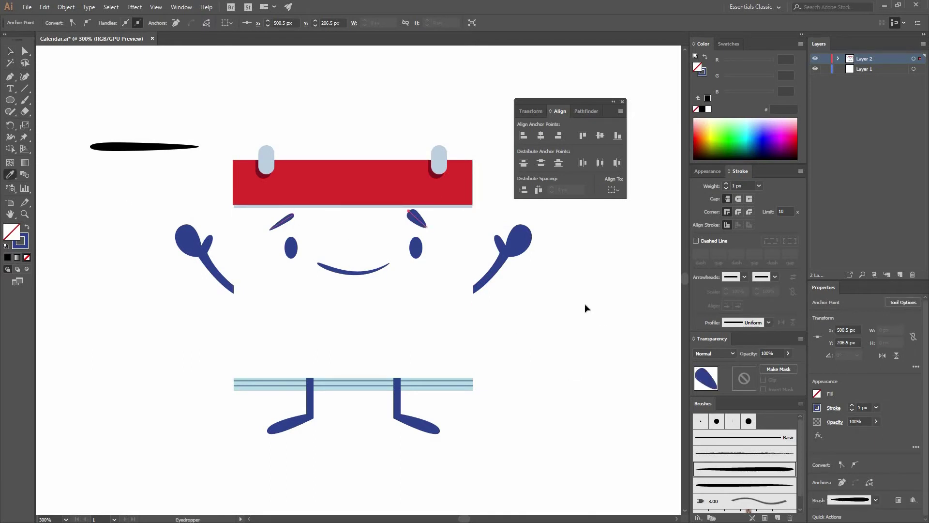
key(v)
click(559, 304)
drag(428, 228, 407, 211)
click(401, 207)
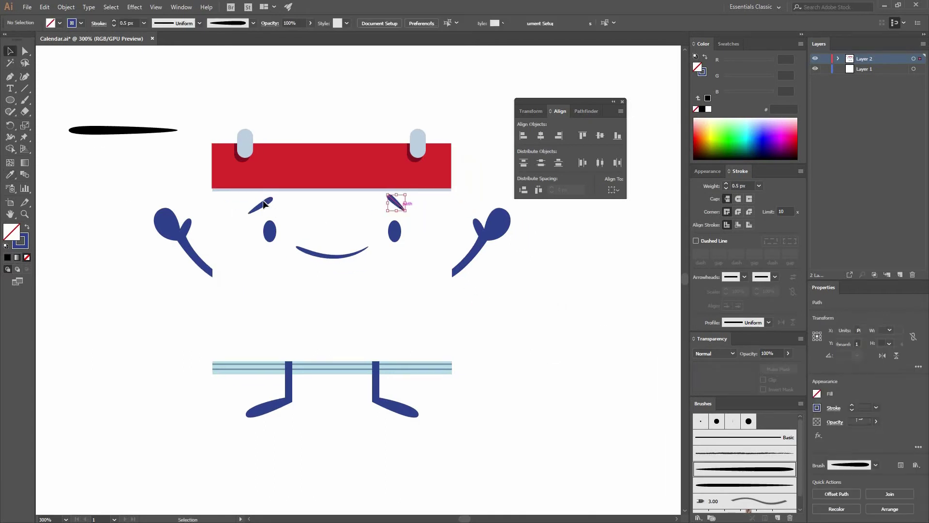
shift+click(263, 203)
Group the eyebrows and centre them horizontally on the calendar body as key object
key(ctrl+g)
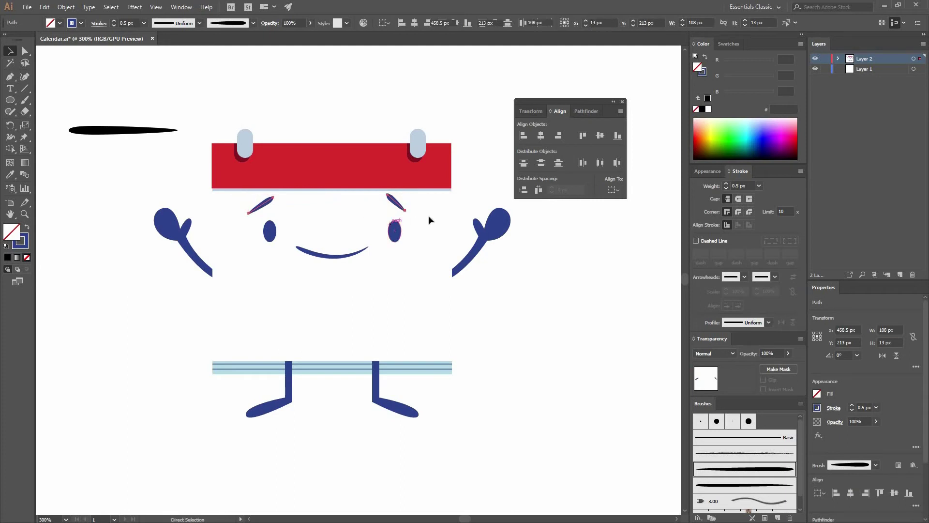
shift+click(451, 210)
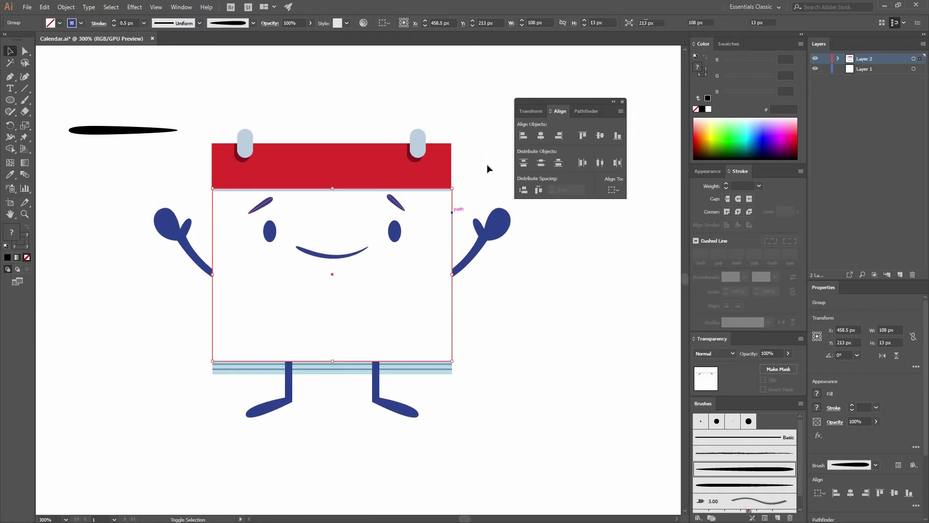
click(451, 199)
click(541, 136)
click(481, 138)
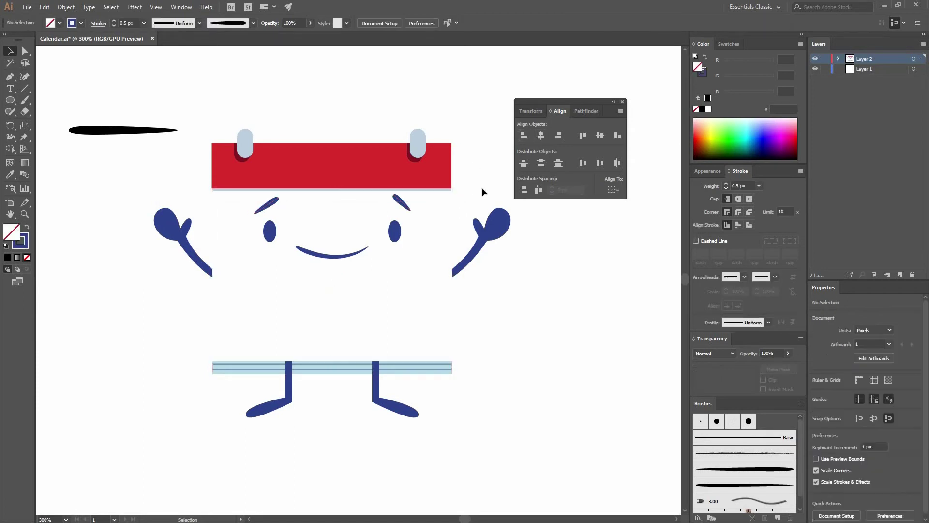
Move the eyes, eyebrows and smile down together by about 27 px
drag(369, 234, 391, 188)
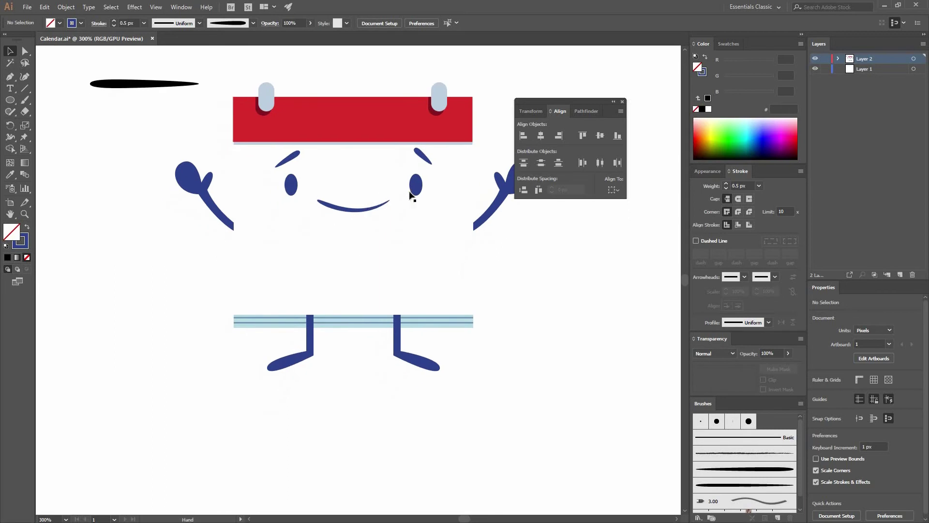
click(425, 163)
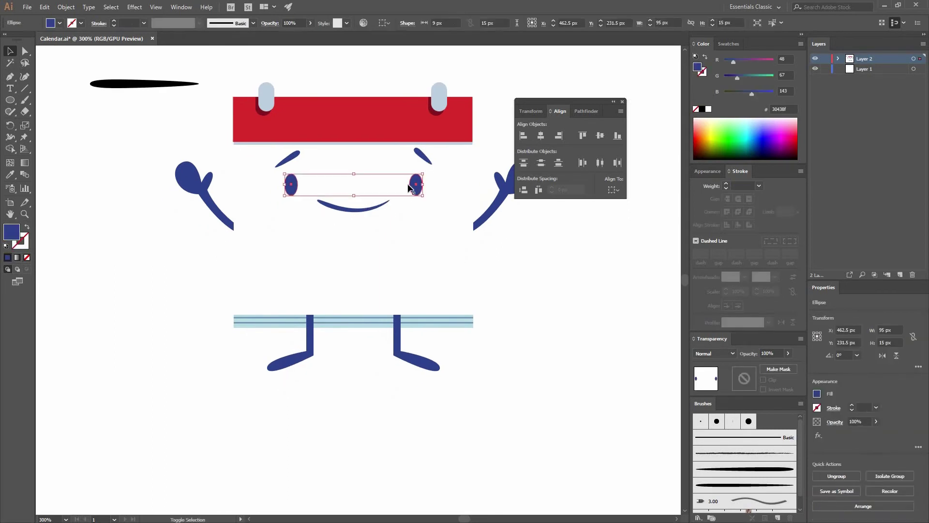
shift+click(377, 205)
drag(414, 198, 414, 211)
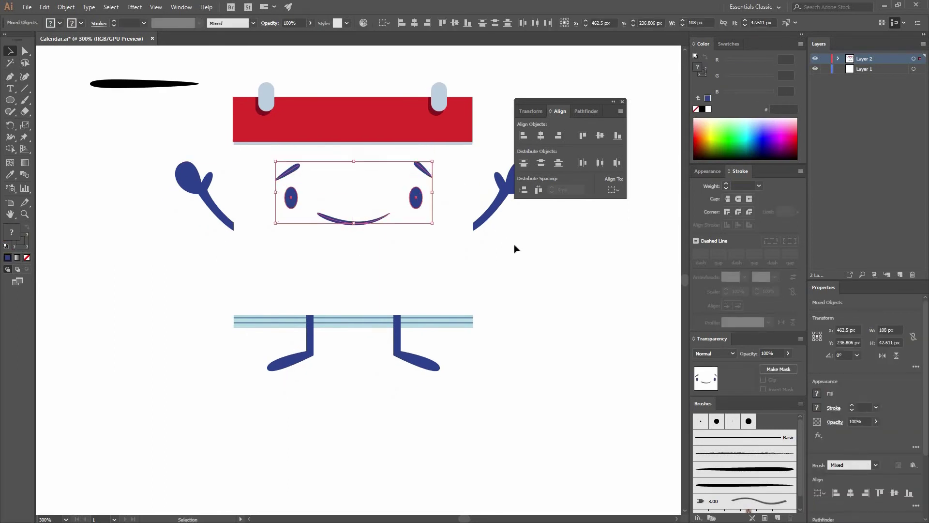
click(382, 231)
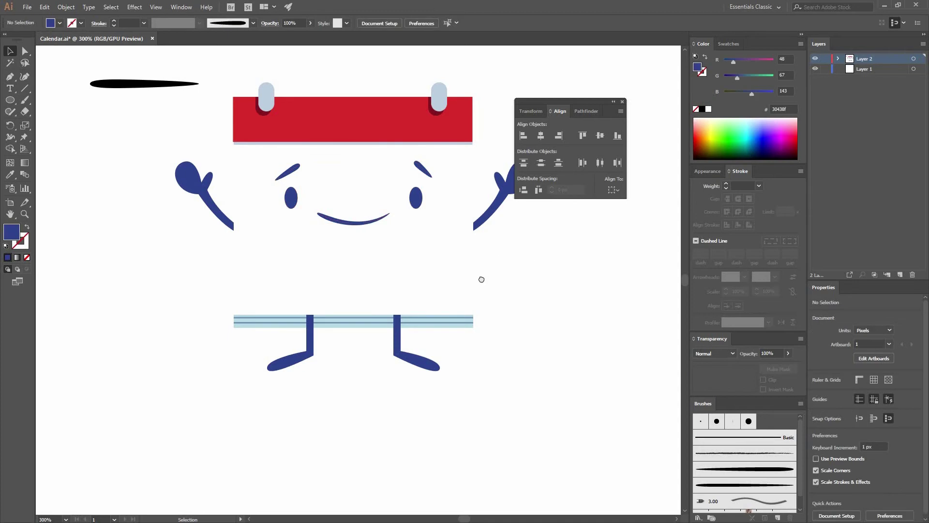
scroll(157, 129, up, 2)
Remove the stray black tapered brush stroke from the artboard's top-left corner
click(133, 110)
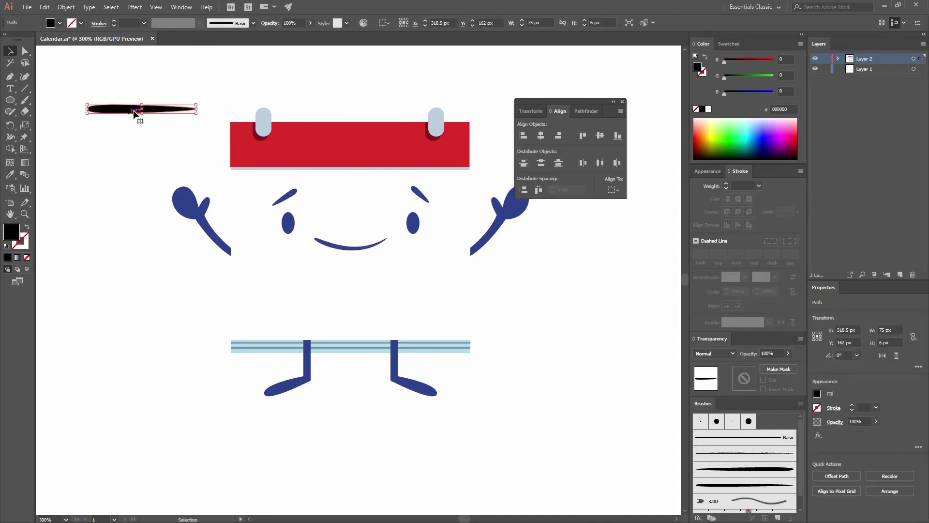
key(Delete)
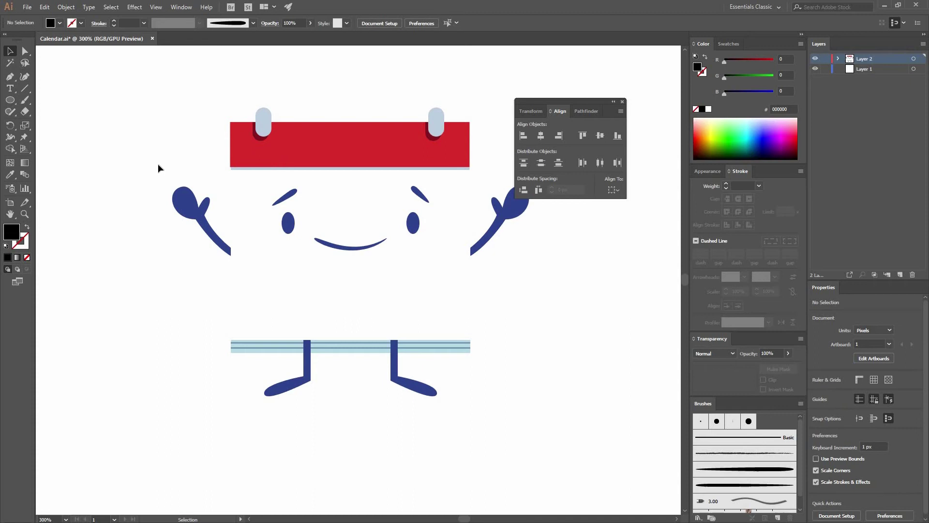
drag(321, 180, 329, 202)
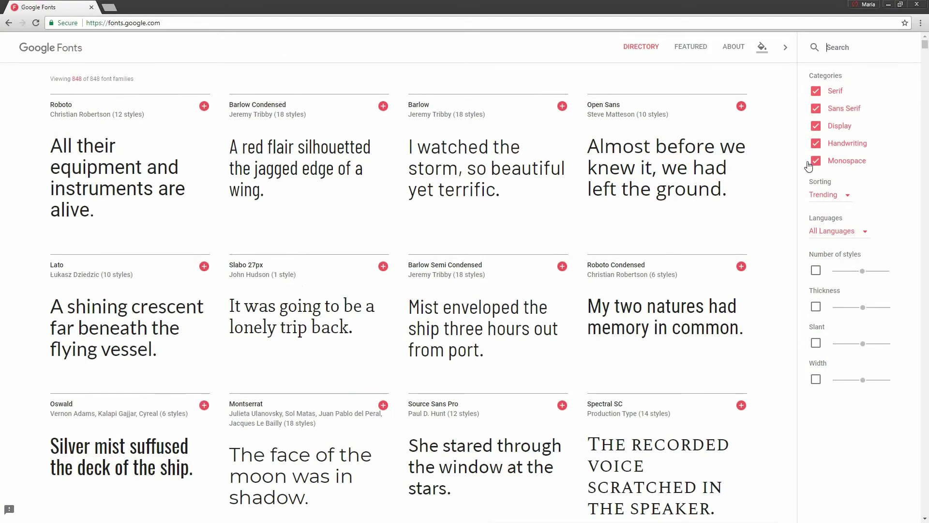
Search Google Fonts for 'bree' to find Bree Serif, then minimize the browser
click(837, 47)
text(c)
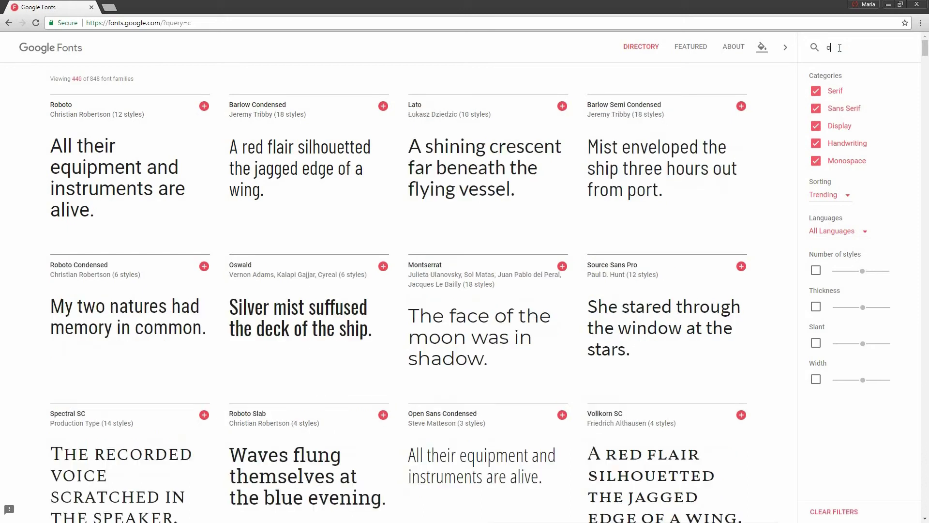
key(BackSpace)
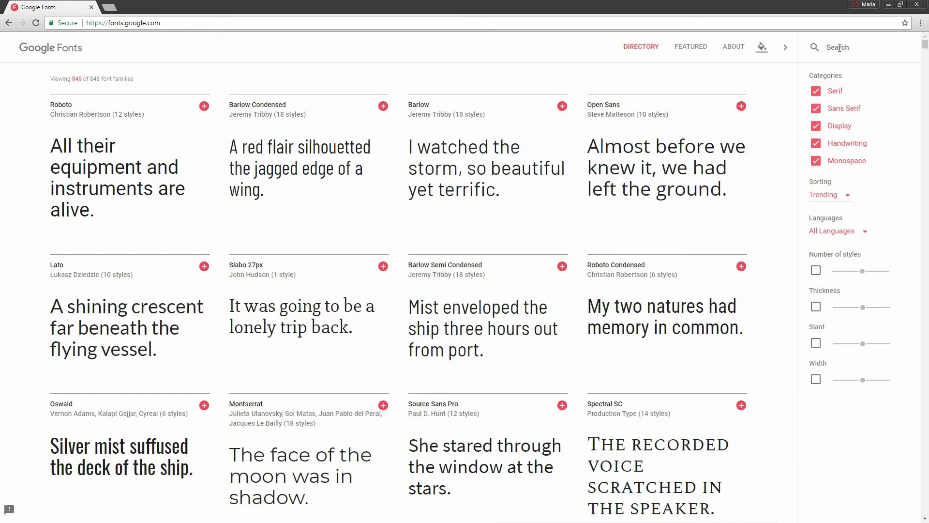
text(bree)
mouse_move(98, 166)
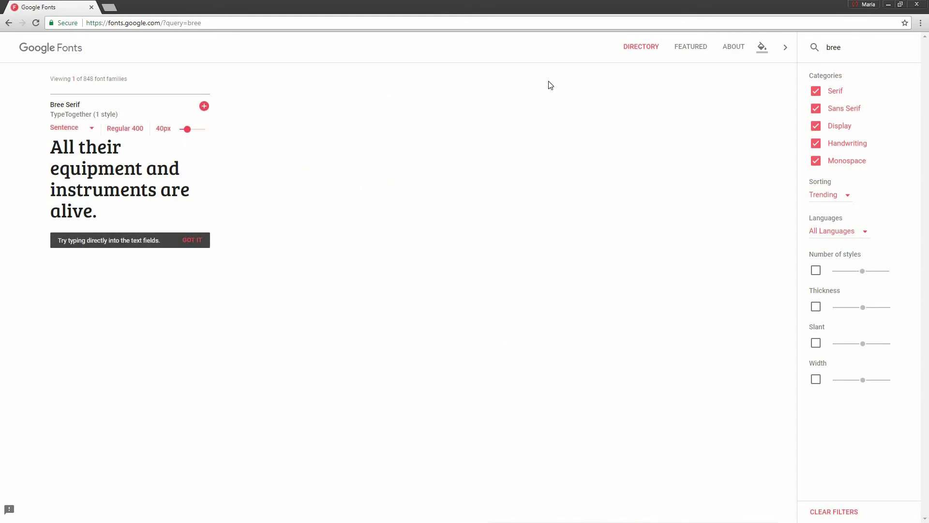
click(890, 5)
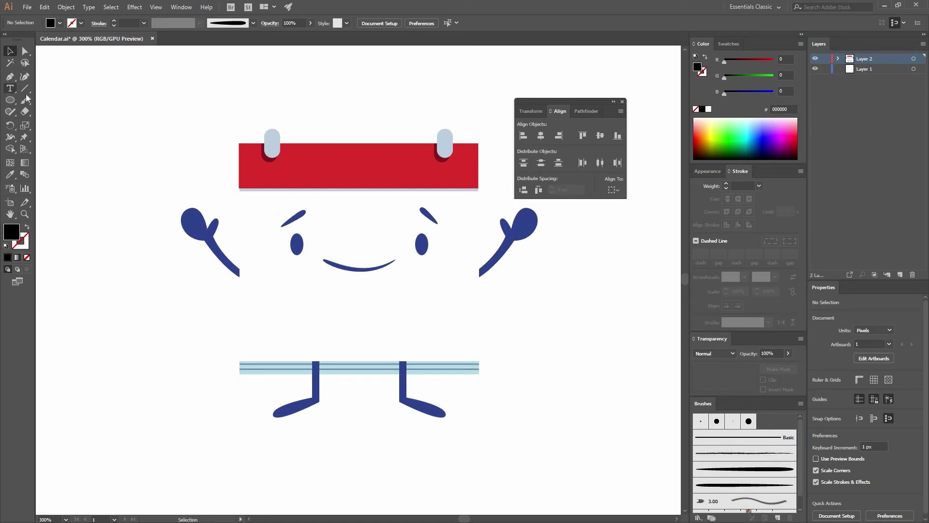
Type 'January' and set it in Bree Serif Regular at 21 pt
key(t)
click(326, 116)
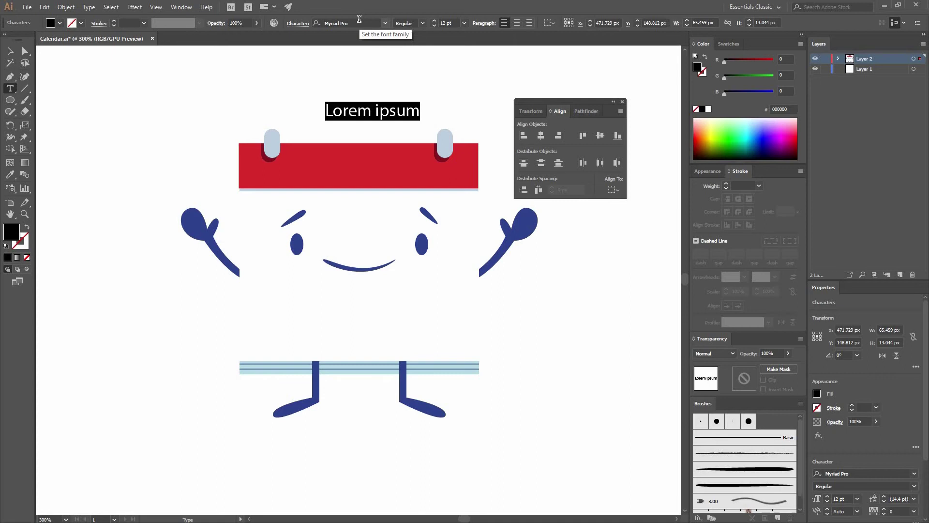
text(Ja)
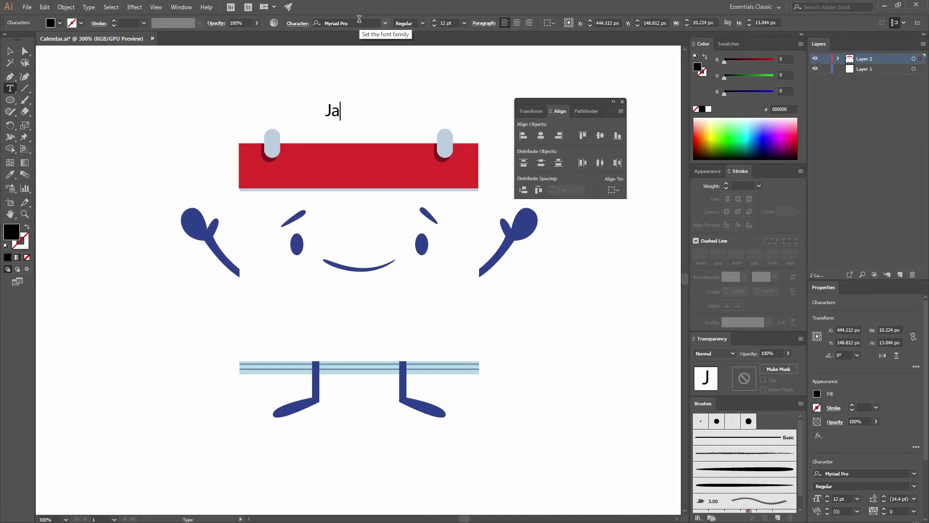
text(nuary)
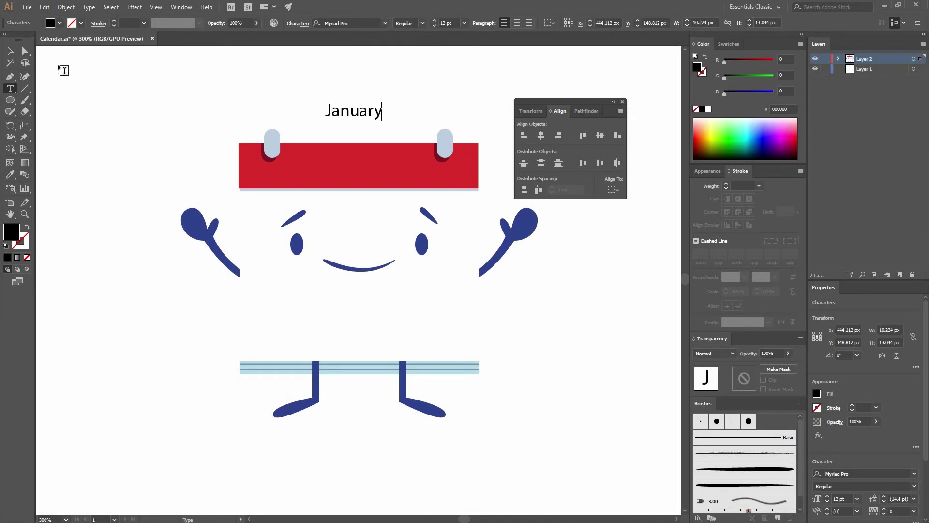
key(Escape)
click(342, 23)
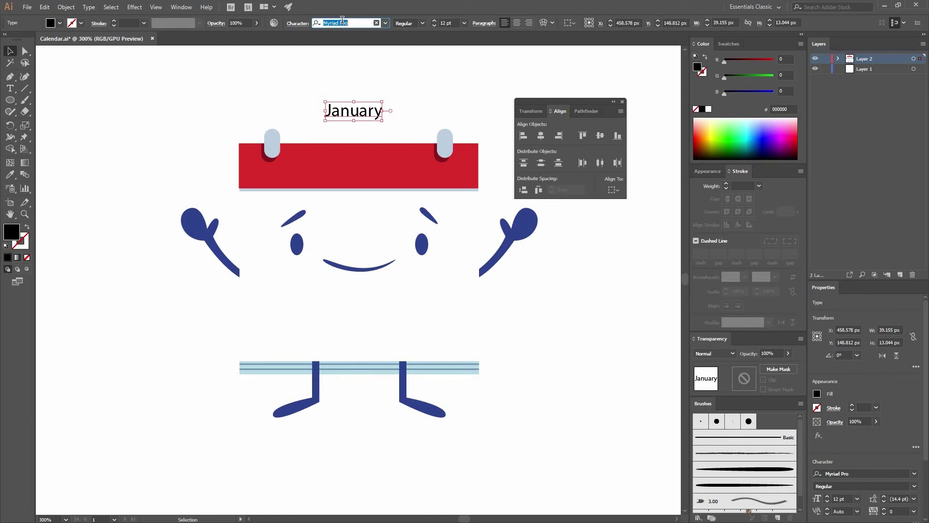
text(bree)
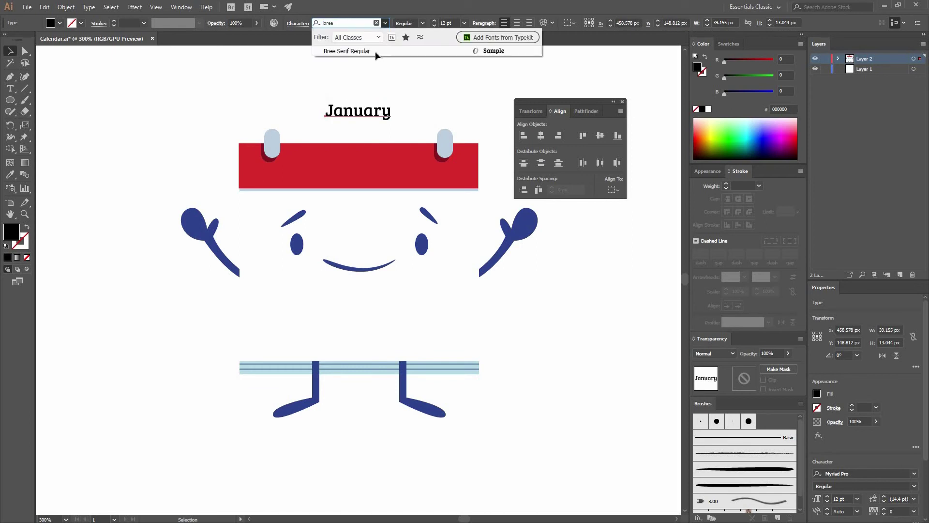
click(376, 51)
key(Tab)
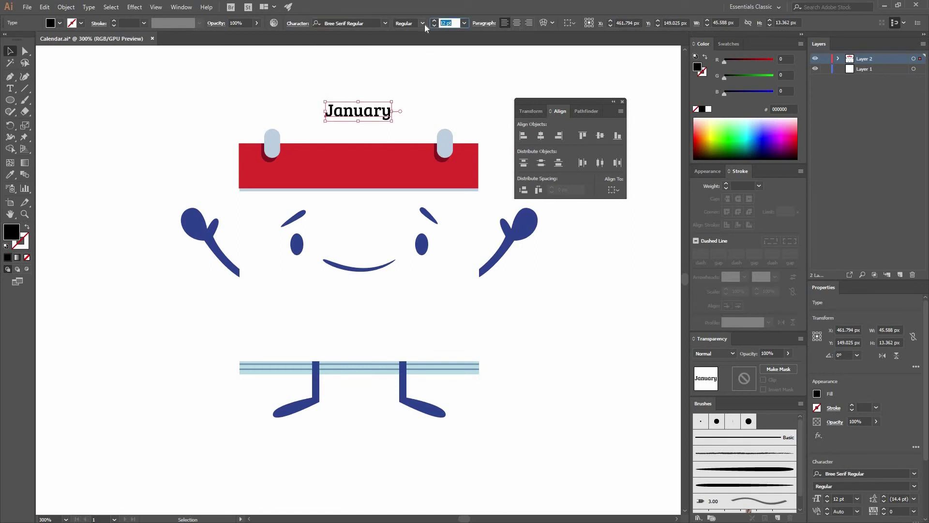
text(21)
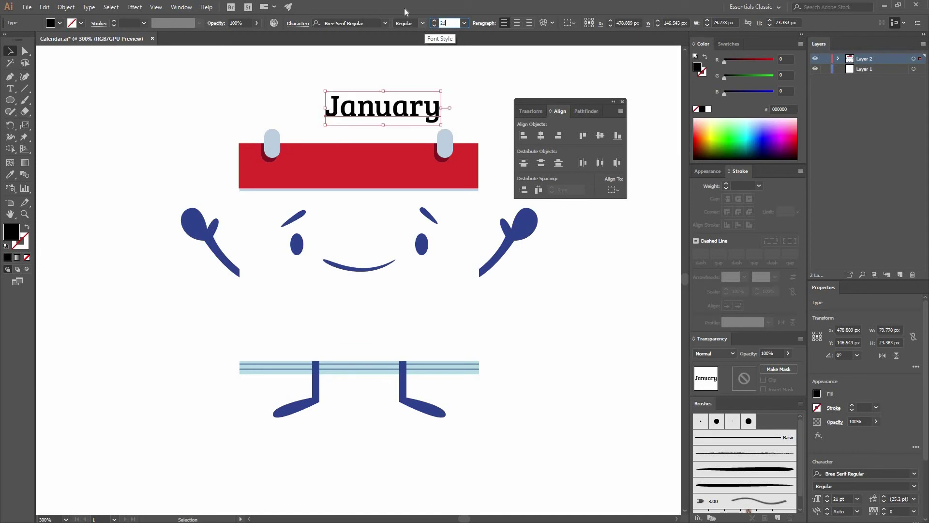
key(Return)
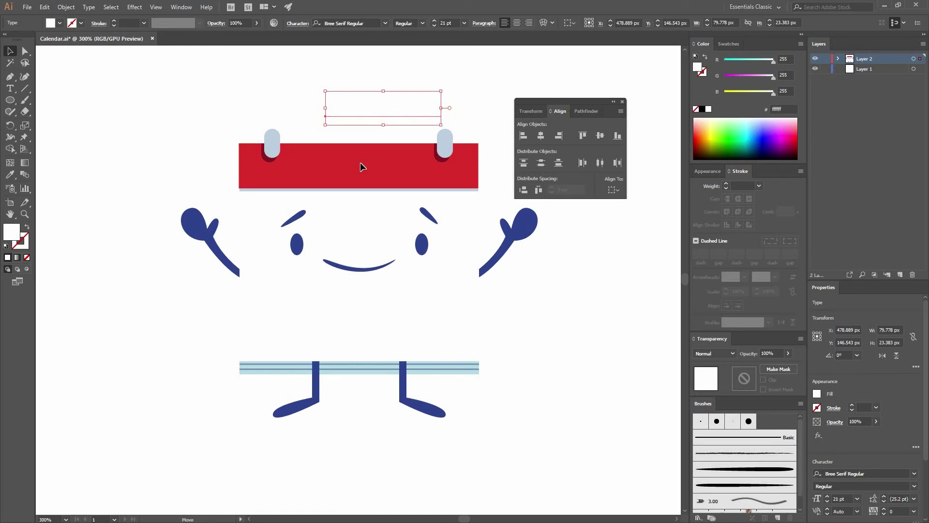
Move January onto the red bar and centre it vertically on the bar
drag(360, 167, 360, 168)
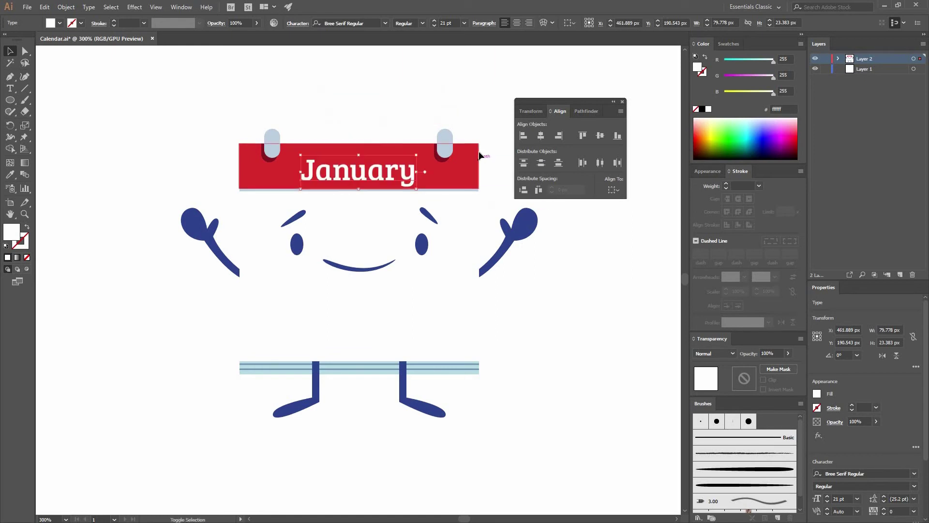
click(480, 155)
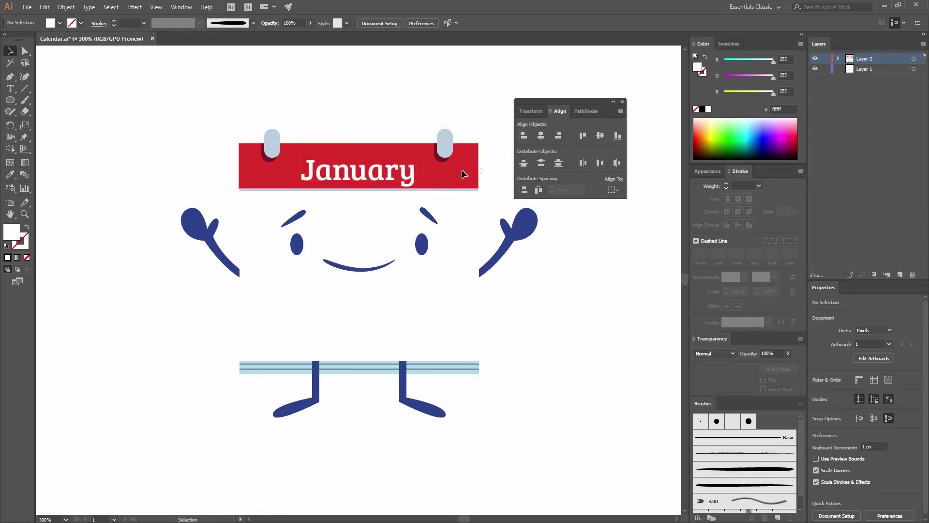
click(462, 169)
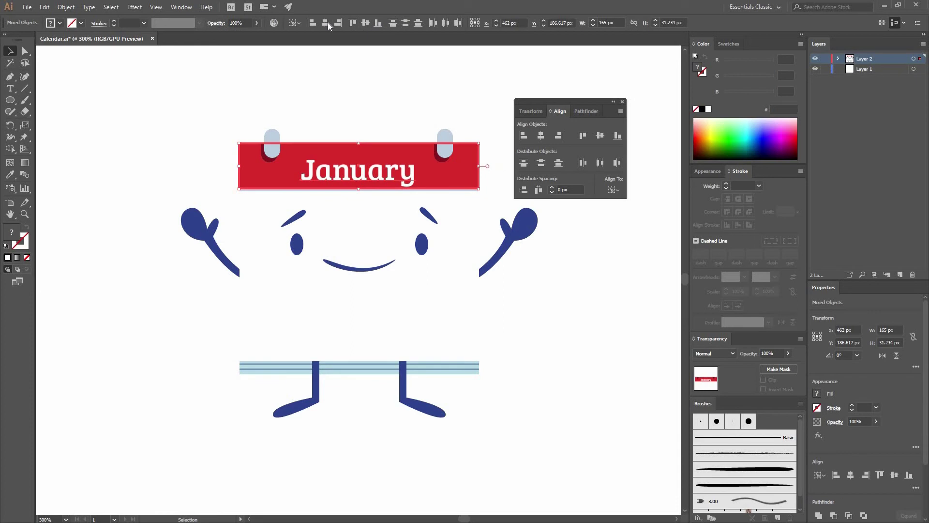
click(368, 22)
click(419, 101)
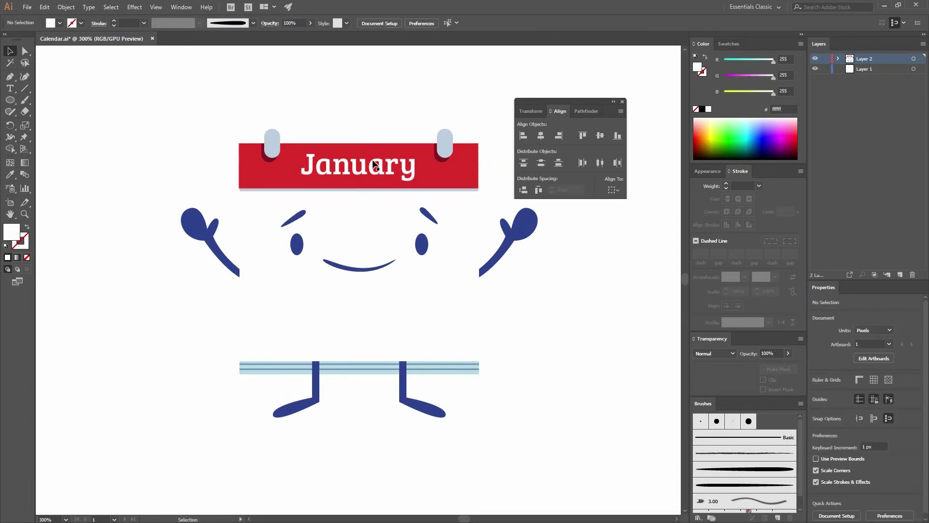
Duplicate the January text below the smile, retype it as '1' and colour it blue-grey
drag(391, 298, 421, 298)
double_click(420, 298)
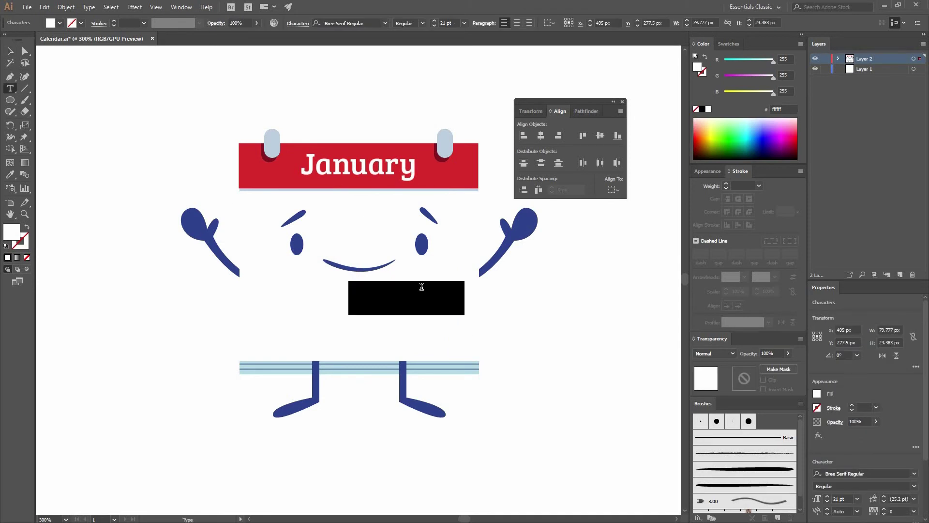
key(BackSpace)
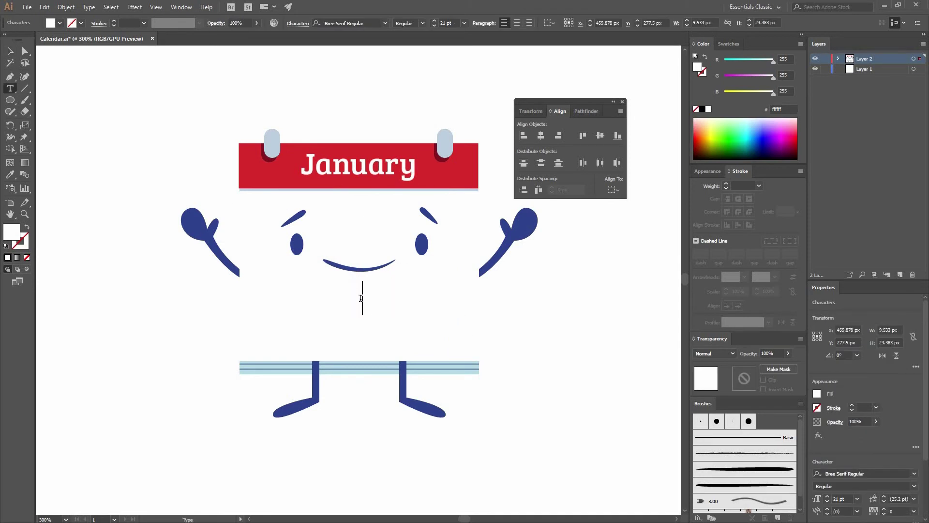
text(1)
key(ctrl+a)
click(724, 45)
click(699, 119)
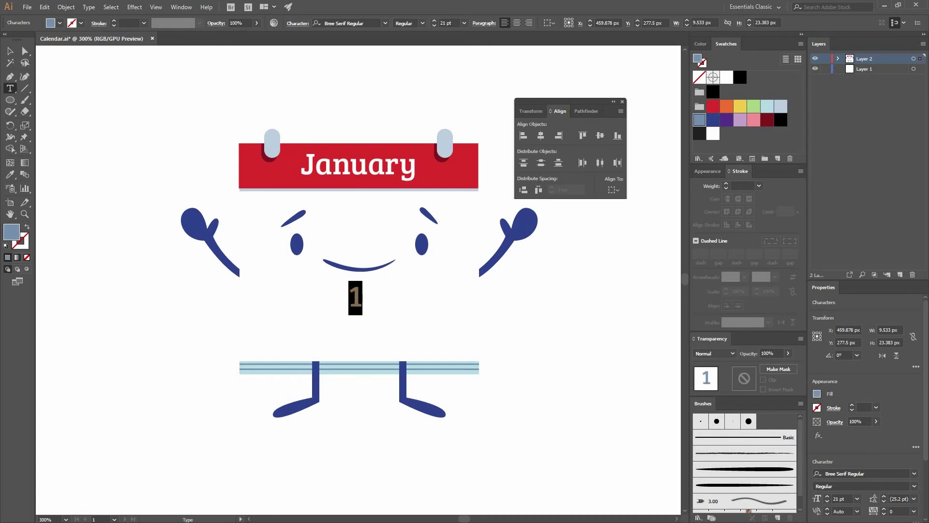
key(Escape)
click(365, 312)
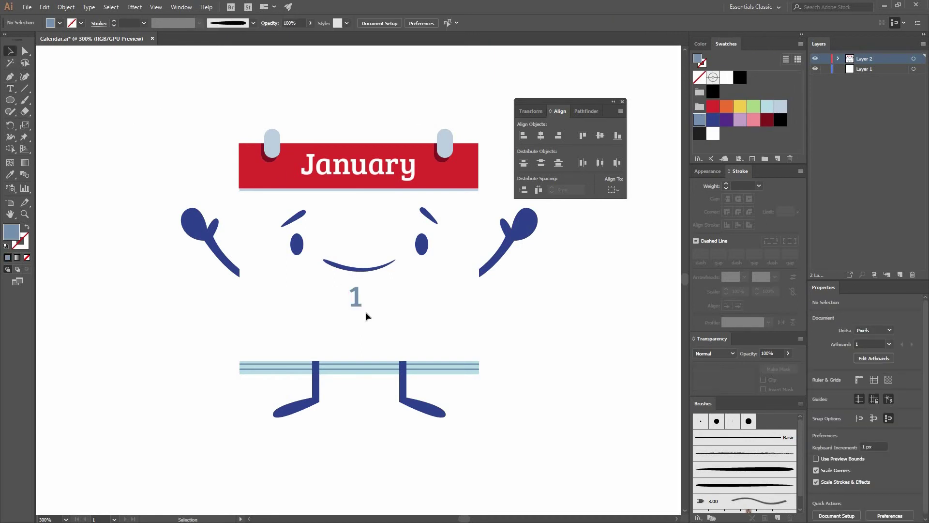
Make the 1 a lighter blue-grey at 72 pt, outline it, enlarge it and centre it on the body
drag(349, 288, 342, 226)
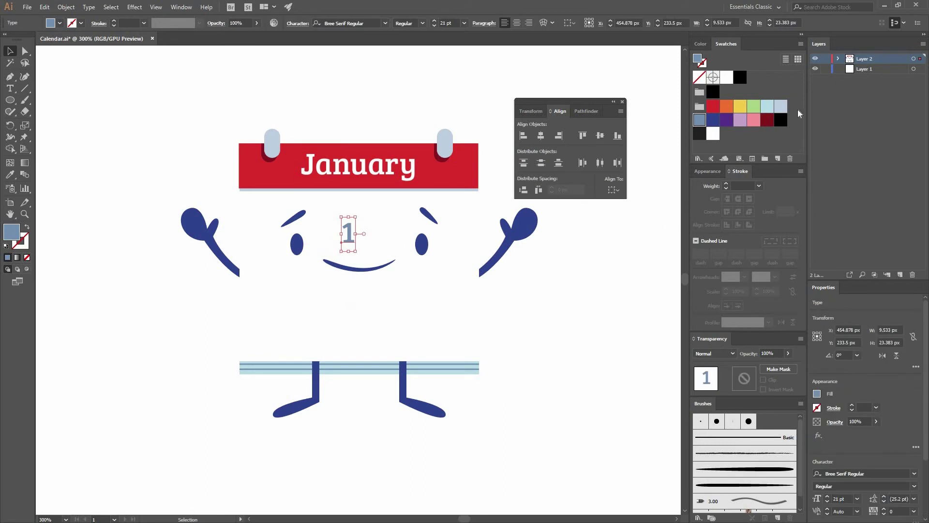
click(781, 107)
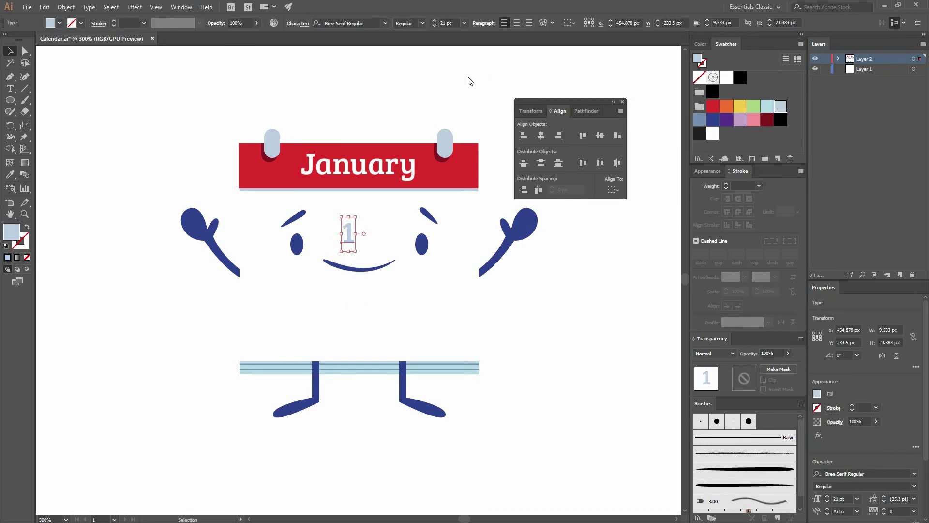
click(463, 22)
click(479, 199)
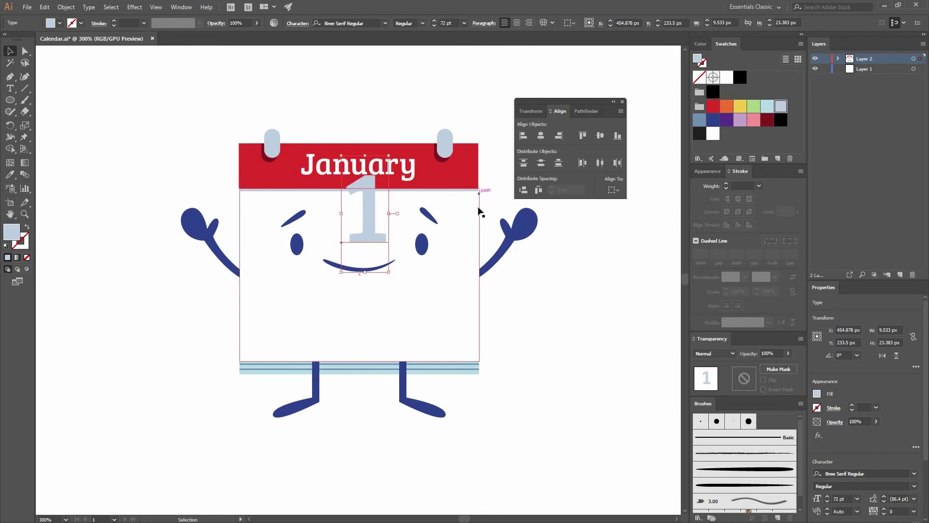
right_click(368, 212)
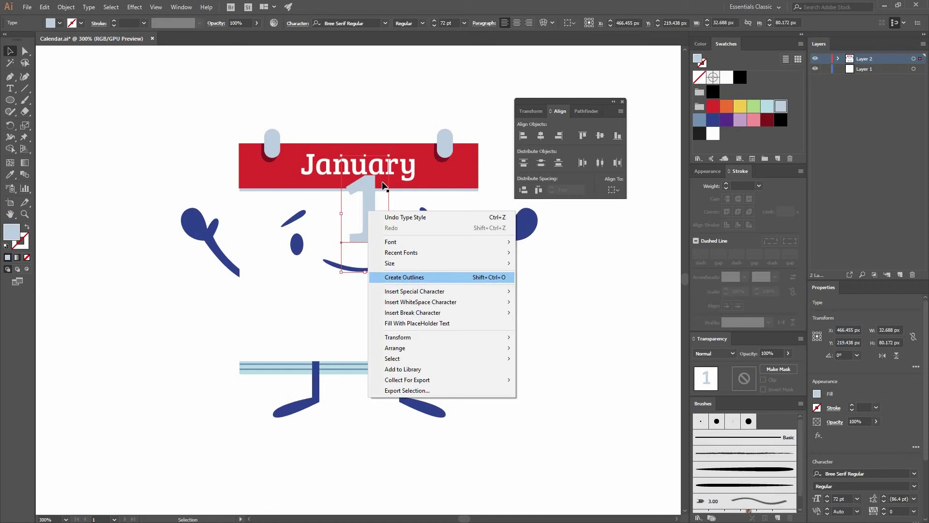
click(404, 277)
drag(386, 242, 415, 275)
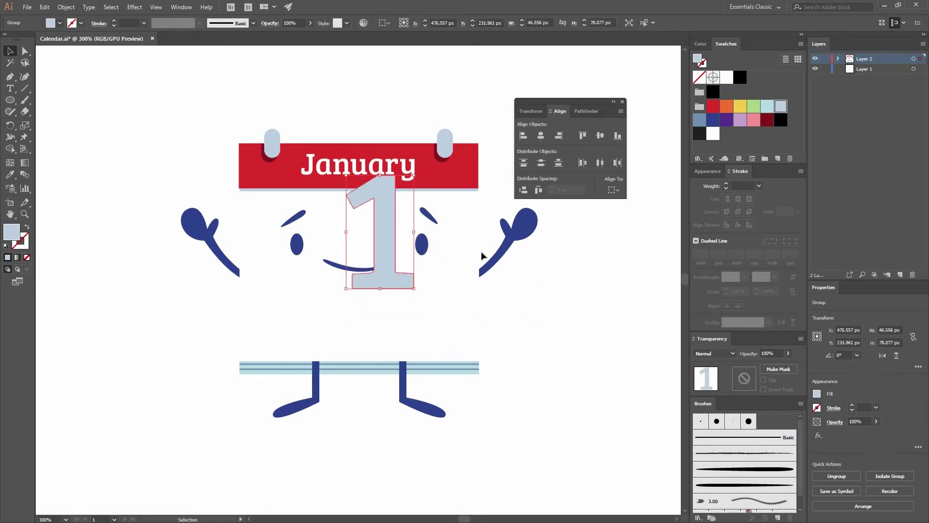
shift+click(480, 225)
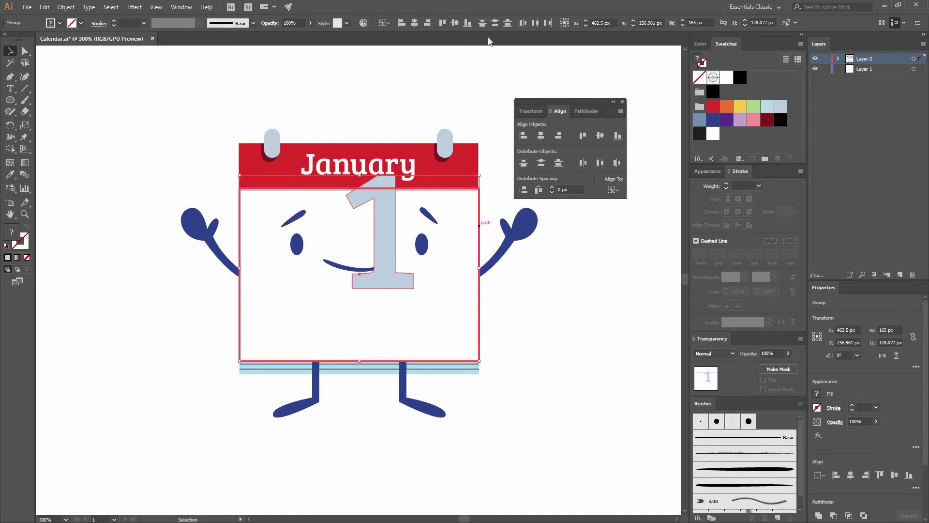
click(455, 23)
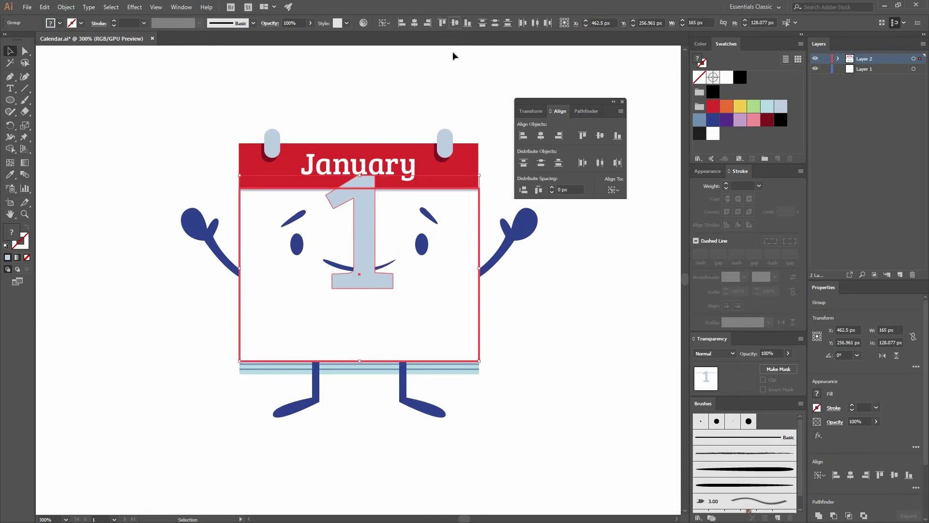
click(483, 239)
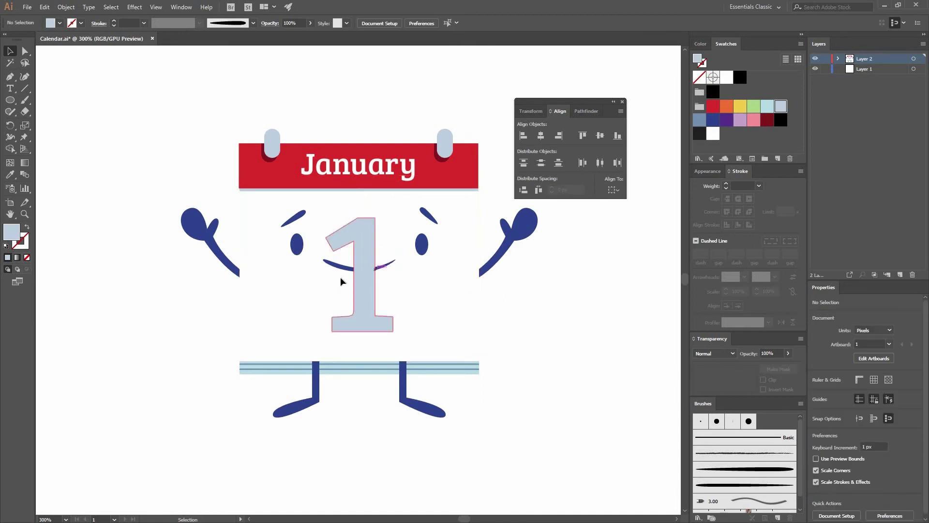
Place the outlined 1 inside the calendar body's clip group, behind the face features
click(358, 279)
key(Delete)
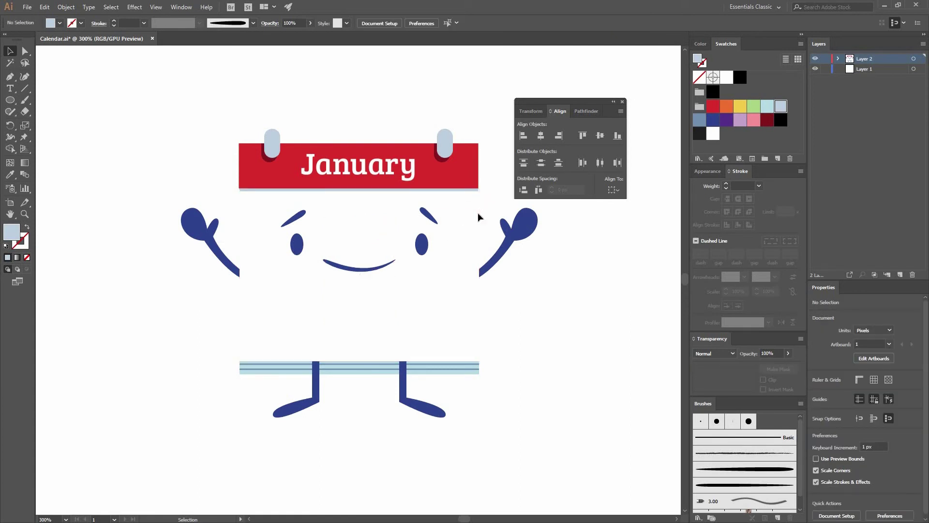
drag(479, 208, 294, 185)
drag(418, 217, 412, 217)
key(ctrl+z)
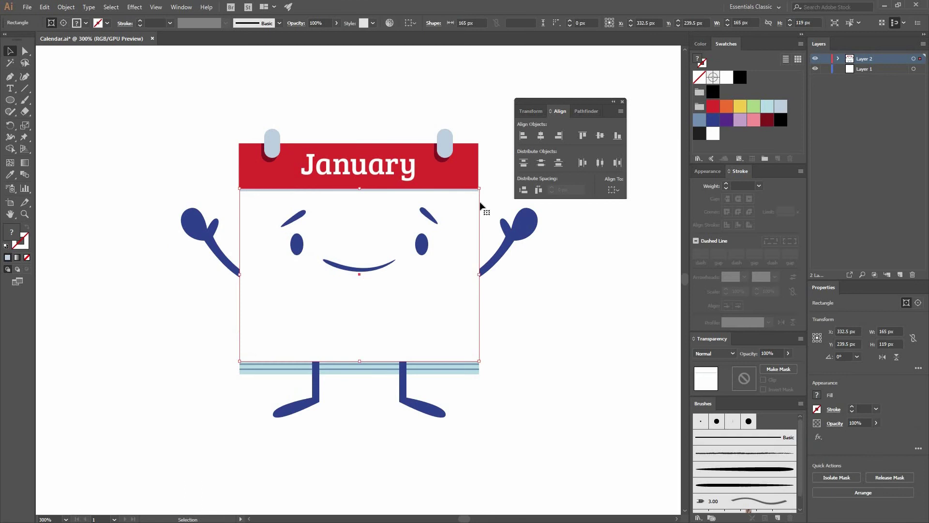
double_click(505, 245)
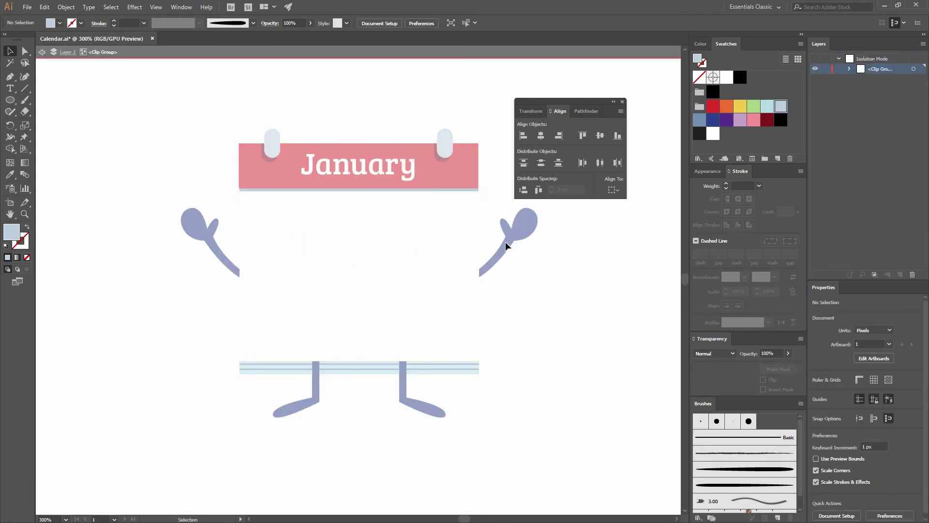
key(ctrl+z)
click(568, 276)
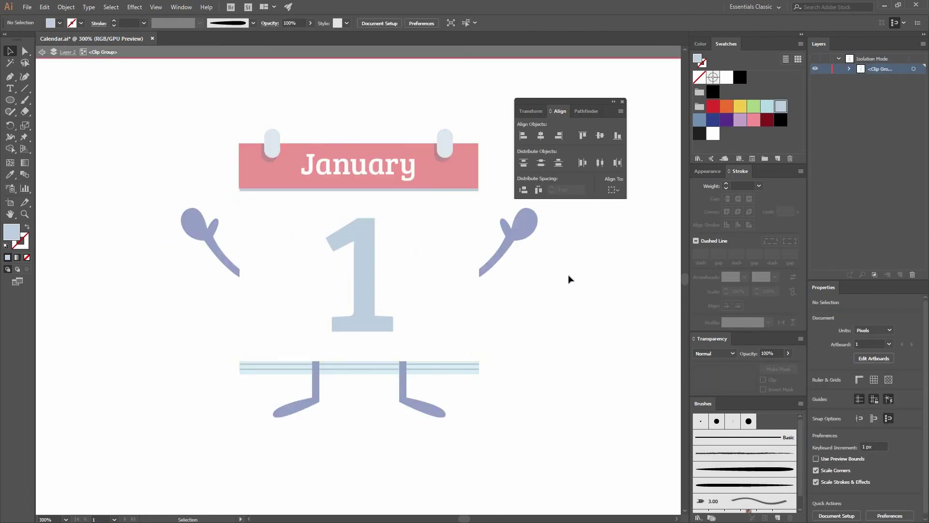
double_click(568, 274)
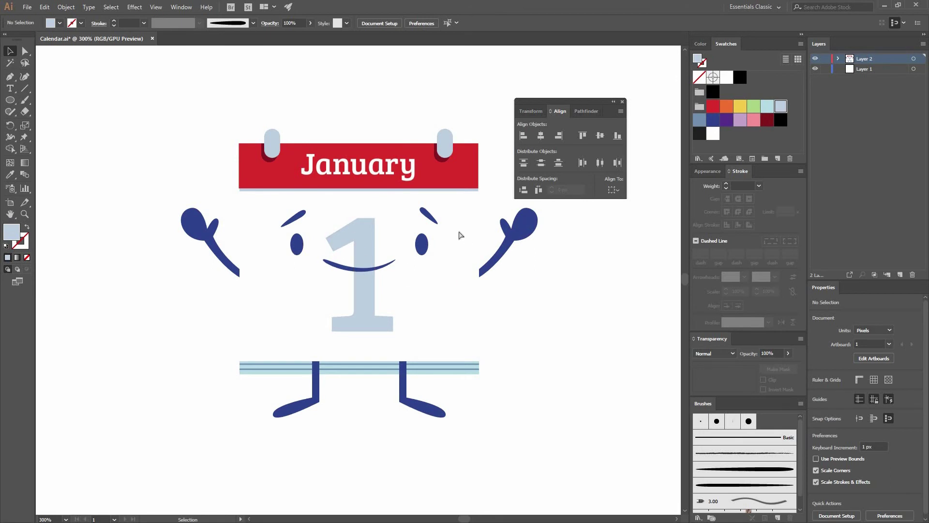
key(ctrl+minus)
Draw a 228 × 228 px lavender circle and send it behind the calendar
key(l)
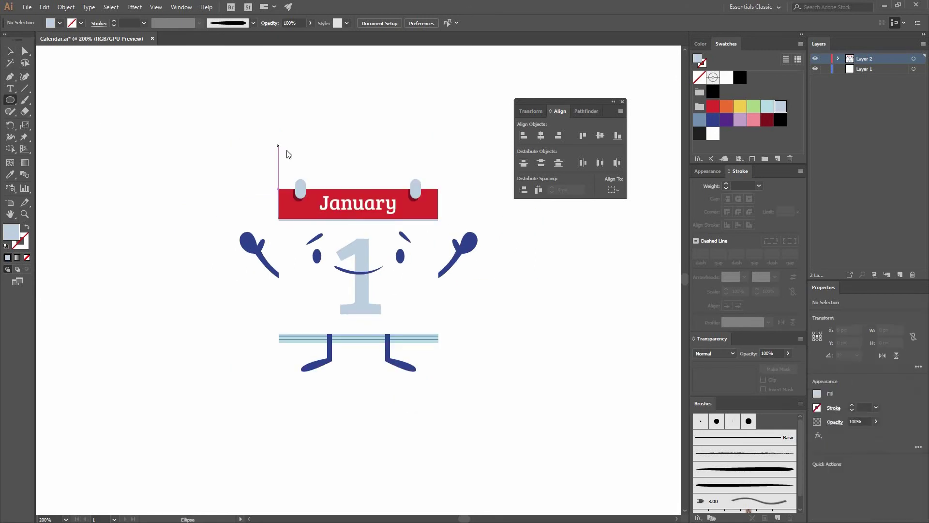
click(288, 154)
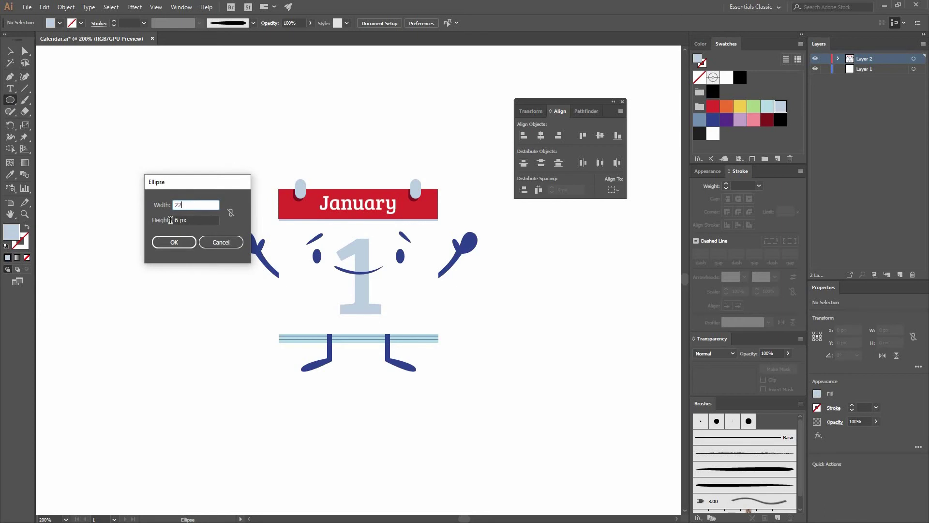
text(228)
key(Tab)
text(228)
key(Return)
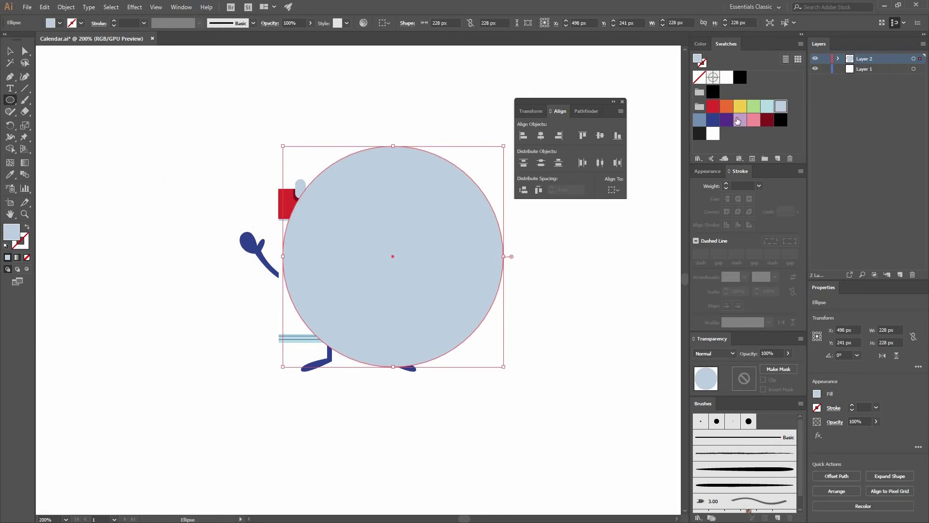
click(739, 120)
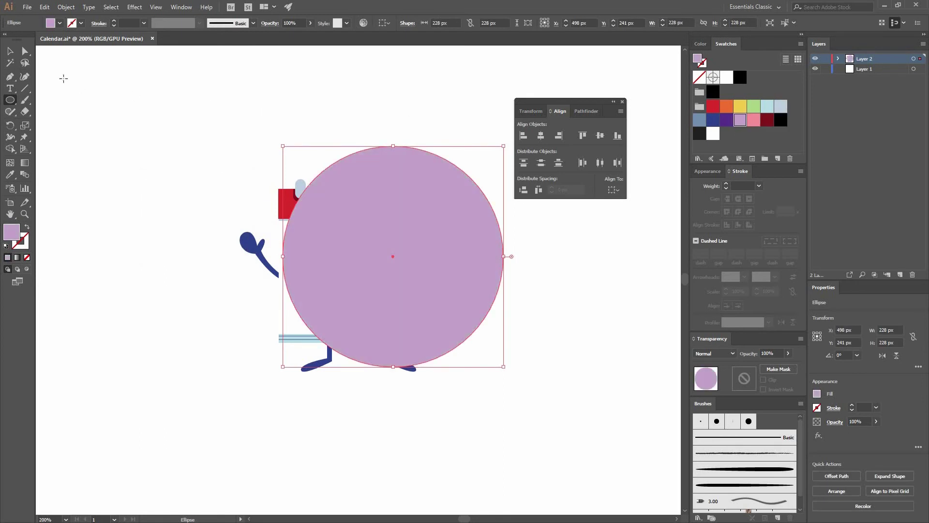
click(10, 51)
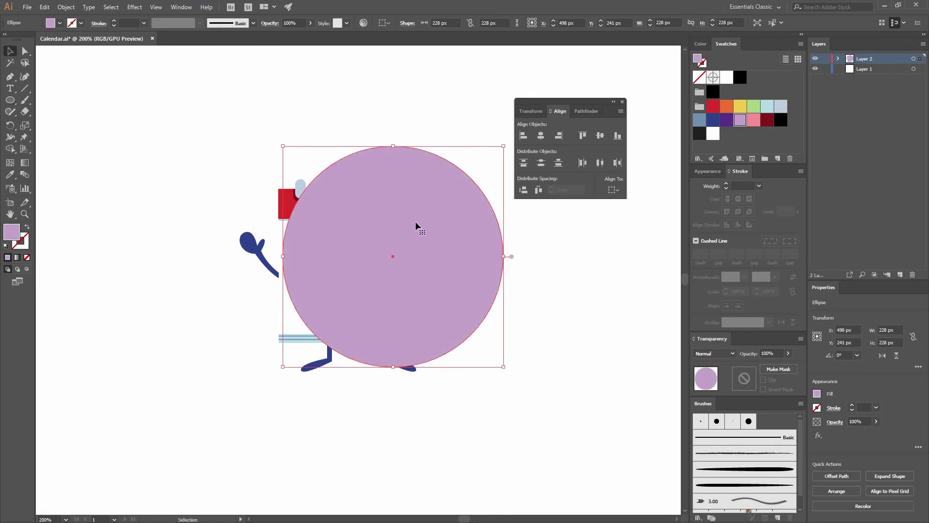
right_click(384, 211)
mouse_move(422, 362)
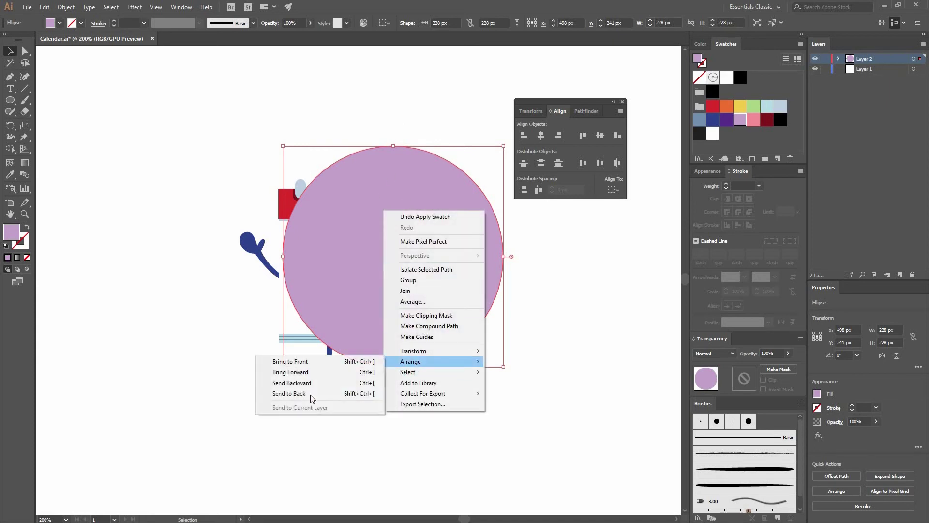
click(311, 395)
Group all the calendar parts together, leaving the circle out of the group
key(ctrl+shift+a)
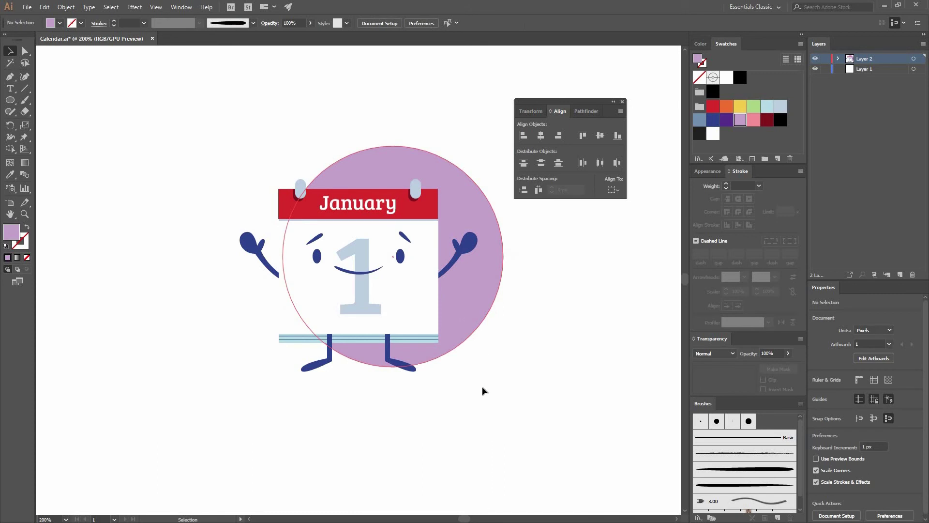
drag(480, 387, 220, 140)
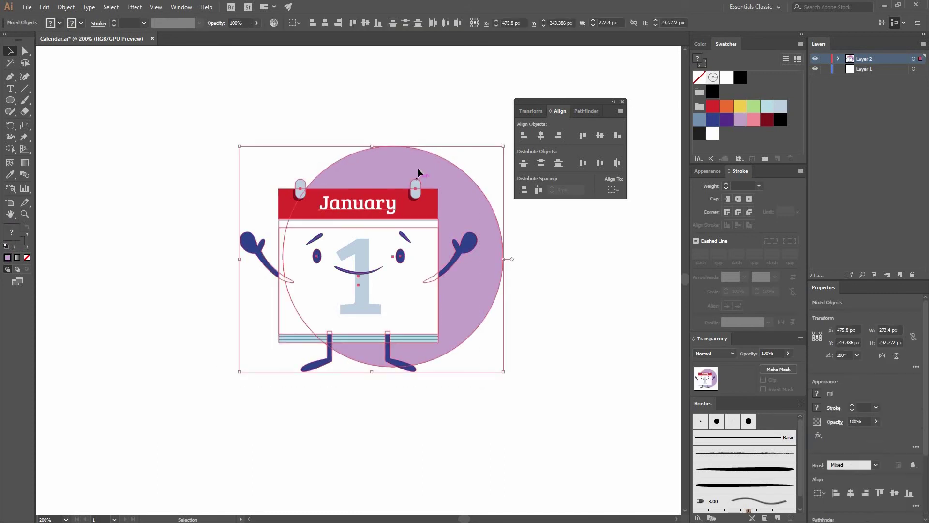
shift+click(452, 162)
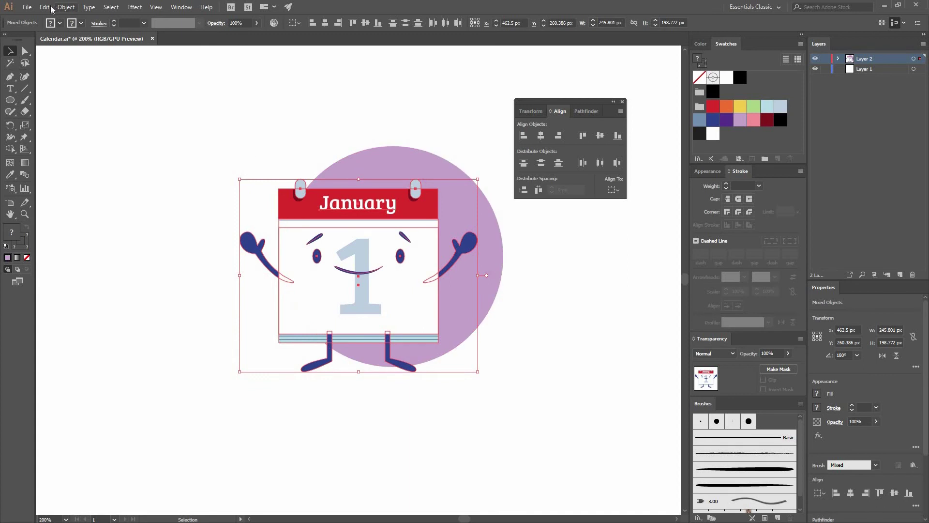
click(67, 7)
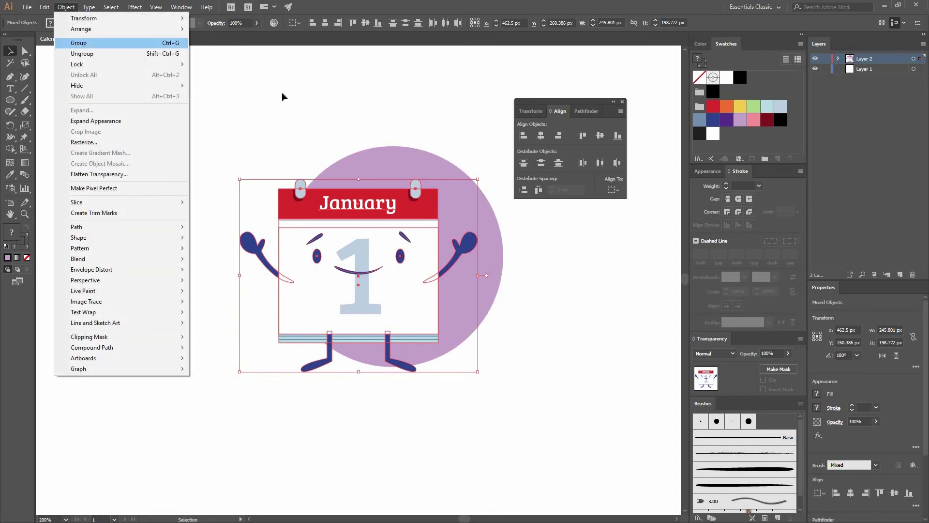
click(89, 43)
Centre all the artwork horizontally and vertically relative to the artboard
click(528, 285)
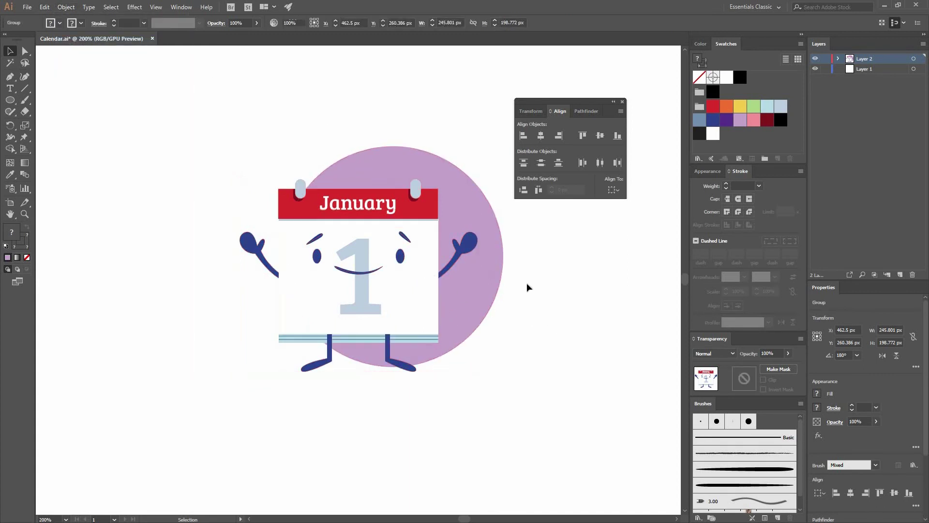
key(ctrl+minus)
key(ctrl+minus)
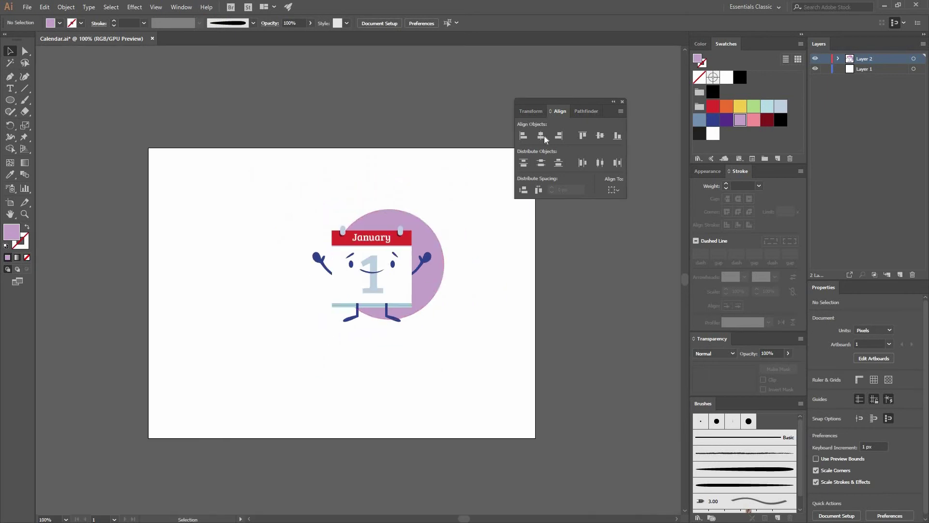
key(ctrl+a)
click(611, 192)
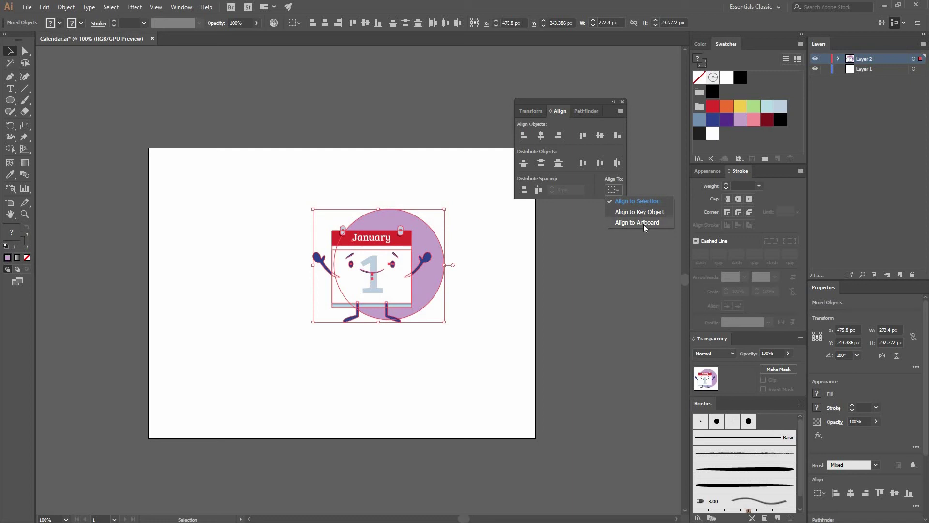
click(629, 223)
click(542, 136)
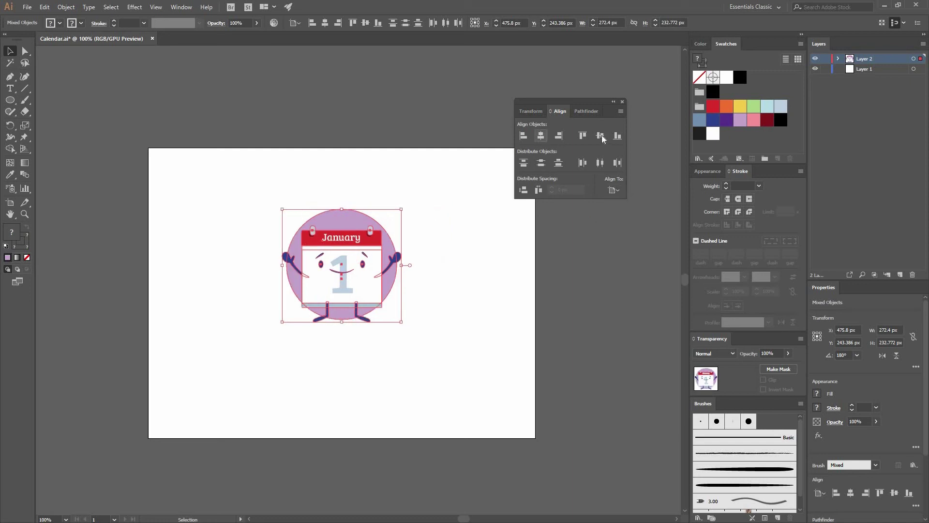
click(601, 136)
click(480, 288)
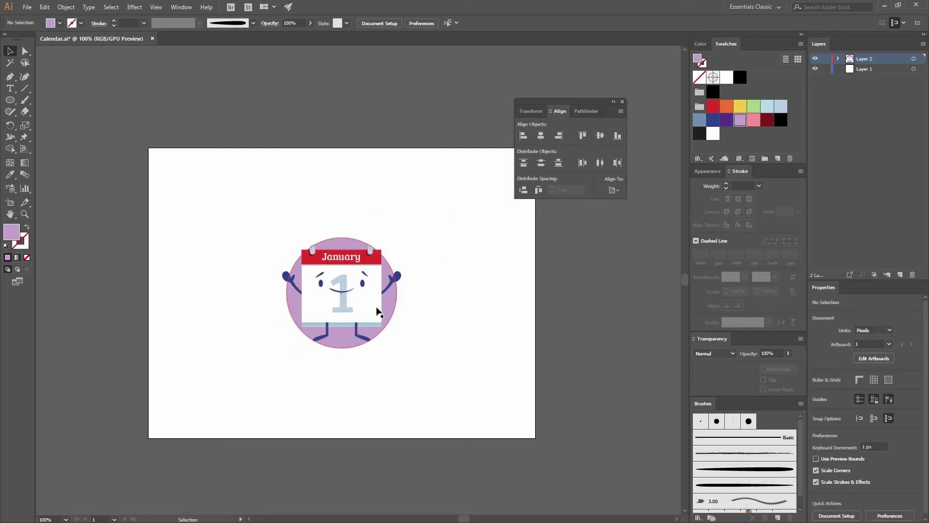
Nudge the calendar group upward two steps so it sits above the circle's centre
drag(379, 306, 416, 290)
key(ctrl+z)
key(ctrl+plus)
key(Up)
key(Up)
key(Up)
key(Up)
key(Up)
key(Up)
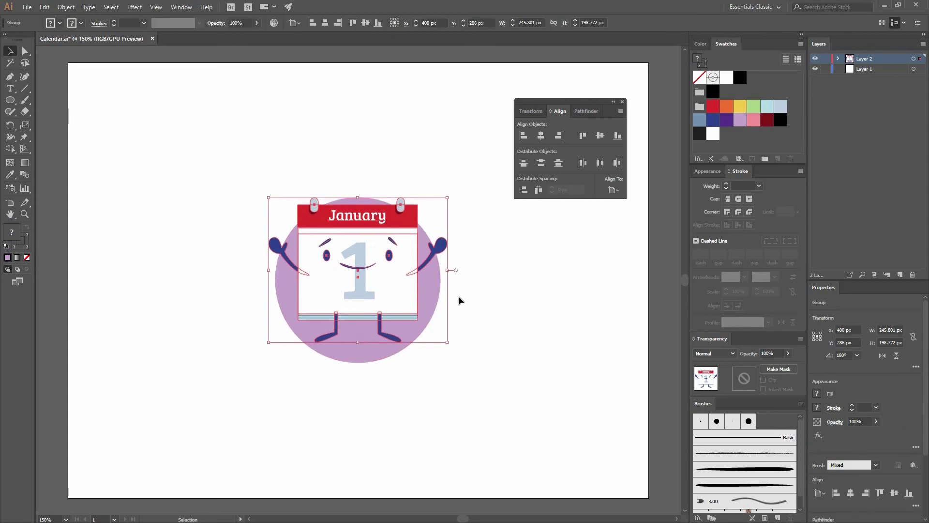
key(Up)
key(Up)
key(Up)
key(Up)
key(Up)
click(472, 292)
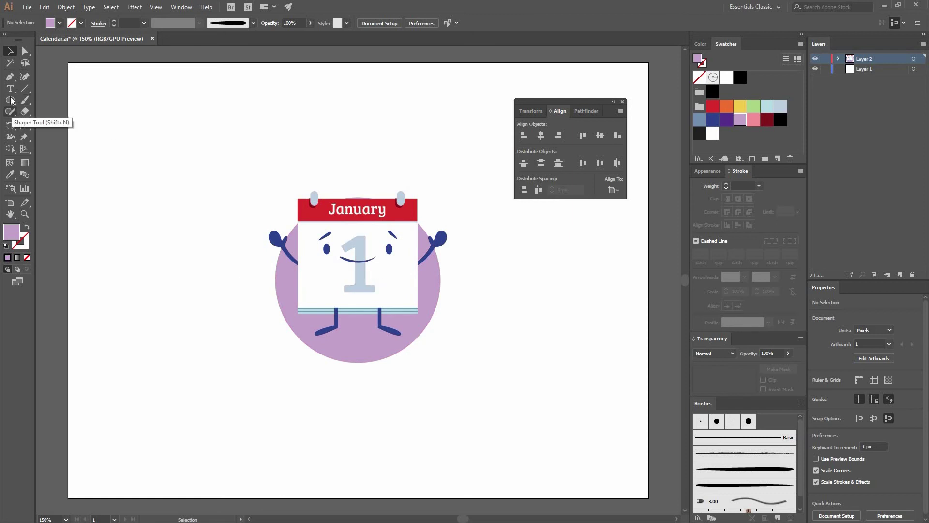
Create a 21 × 8 px pink rectangle above the calendar
drag(9, 100, 57, 102)
click(231, 190)
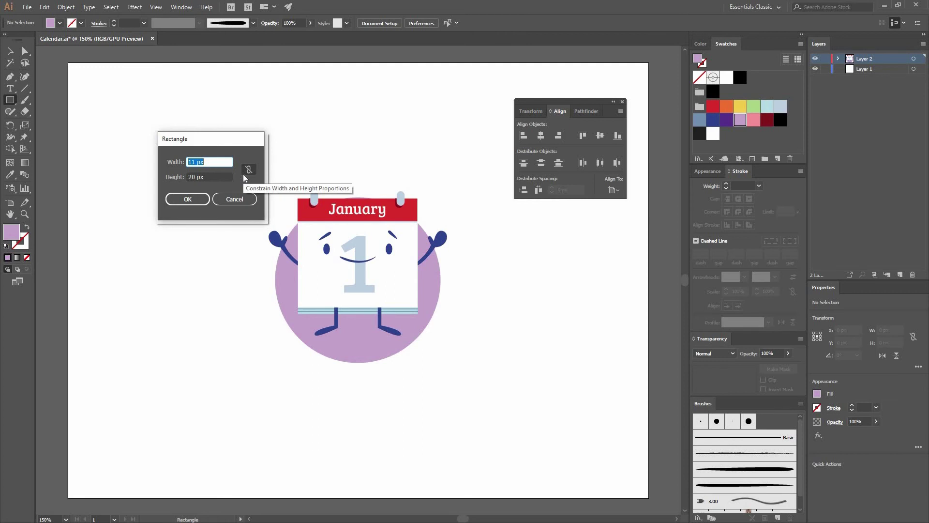
text(21)
key(Tab)
text(8)
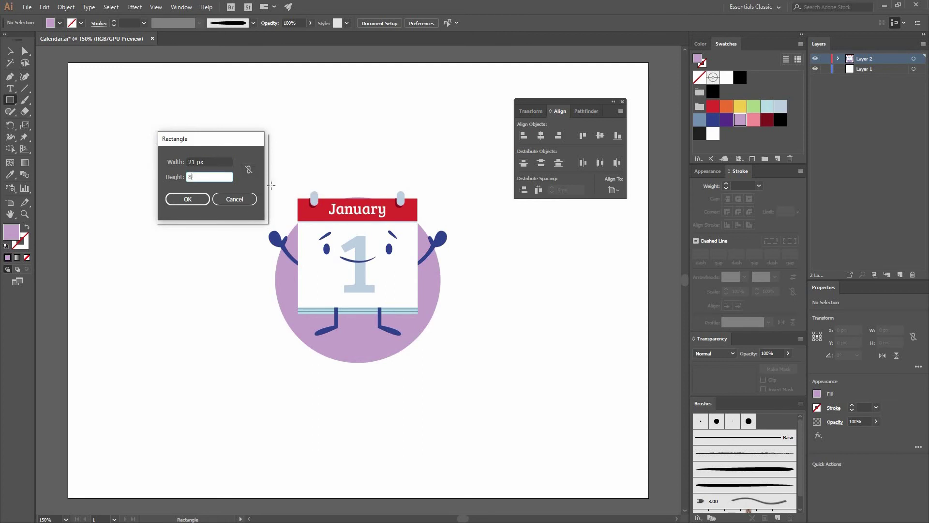
key(Return)
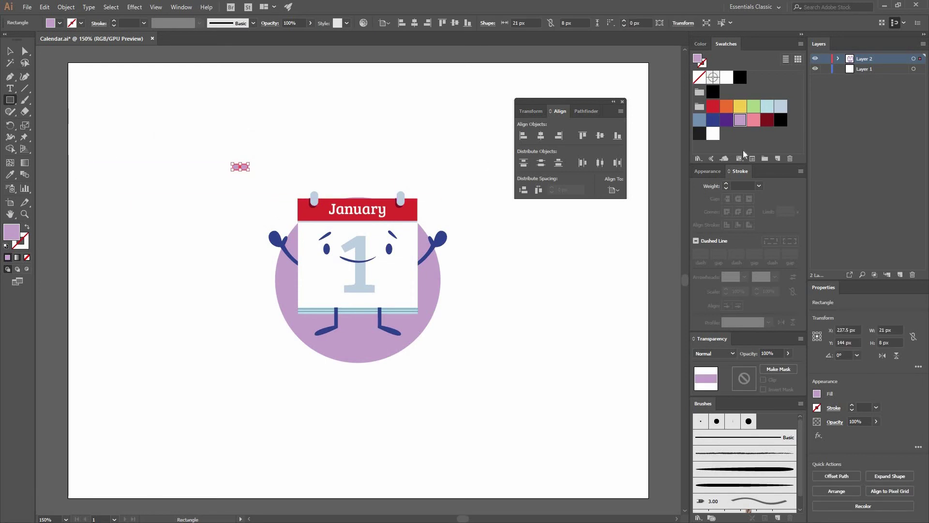
click(754, 124)
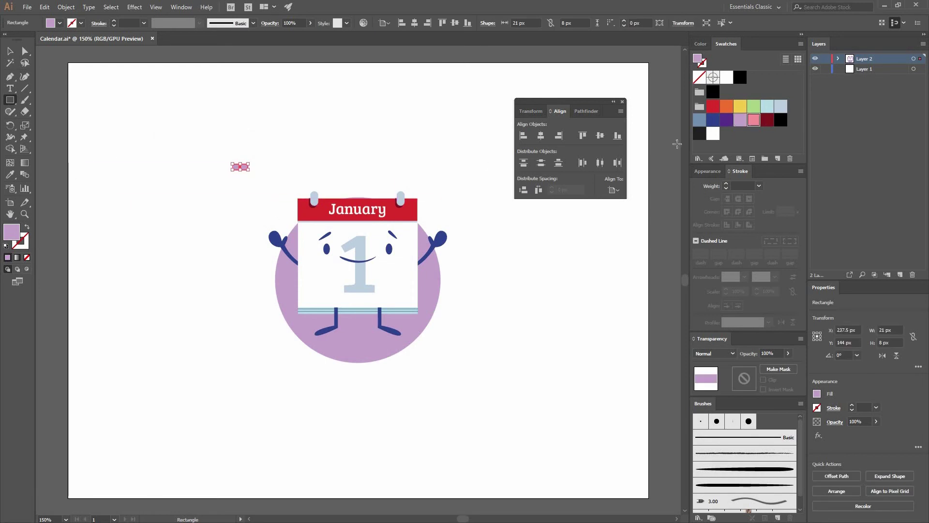
Bend the pink rectangle with an Arc warp at -30% bend
click(135, 8)
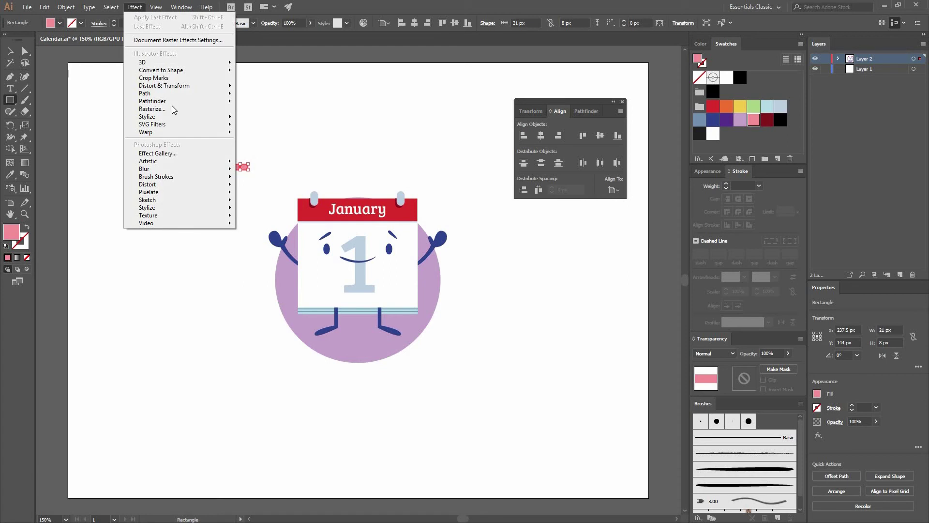
mouse_move(170, 137)
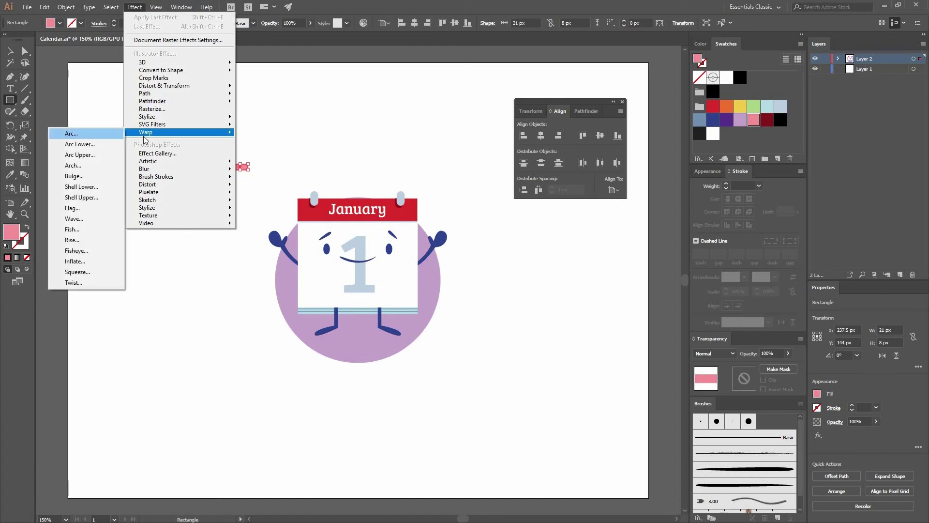
click(71, 134)
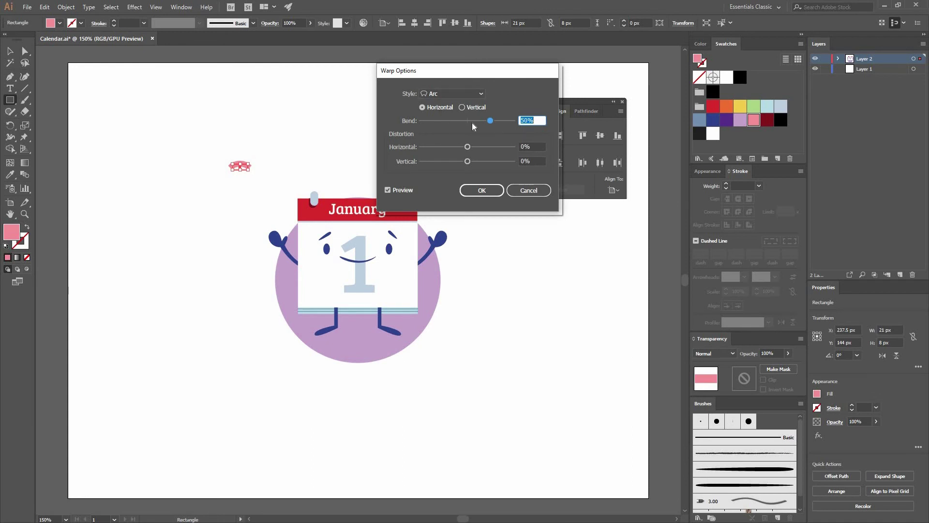
click(452, 123)
drag(454, 123, 454, 123)
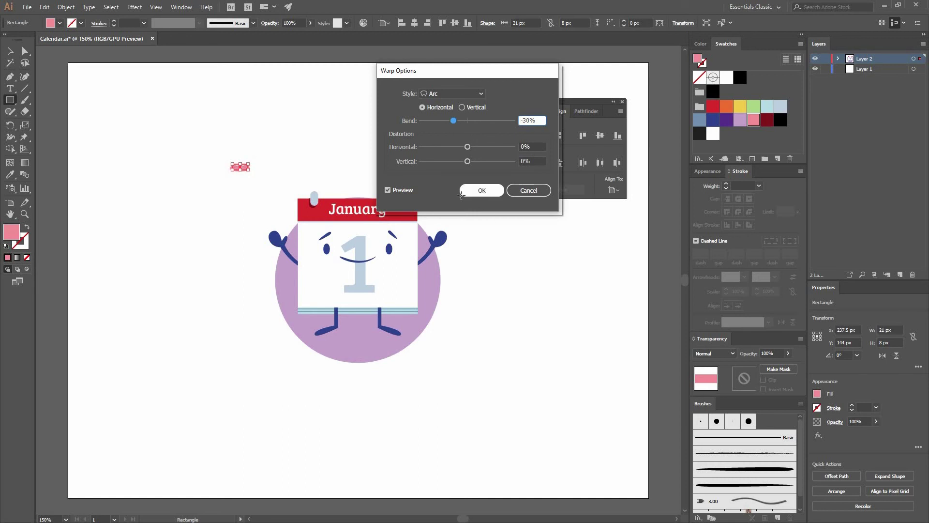
click(482, 190)
Place a tilted copy of the pink arc to the right above the calendar
key(v)
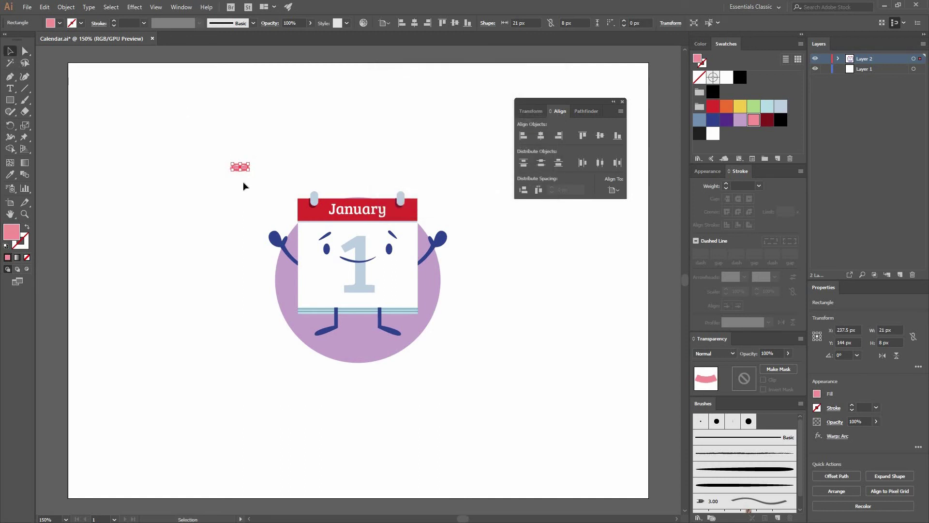
click(243, 182)
drag(241, 168, 379, 175)
click(452, 180)
click(486, 208)
Add more tilted pink arc copies above the calendar and fine-tune their positions
drag(380, 176, 330, 156)
click(266, 169)
click(286, 177)
click(308, 158)
click(323, 155)
drag(380, 175, 409, 152)
click(407, 164)
drag(287, 177, 286, 183)
drag(330, 156, 324, 155)
click(372, 150)
Recolour the arcs: left orange, middle yellow, upper-left green, upper-right purple
click(286, 184)
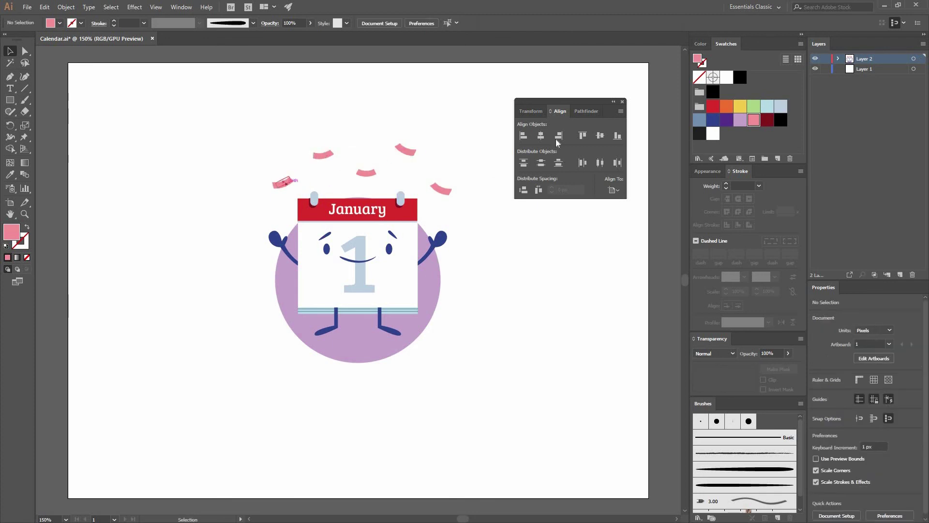
click(727, 106)
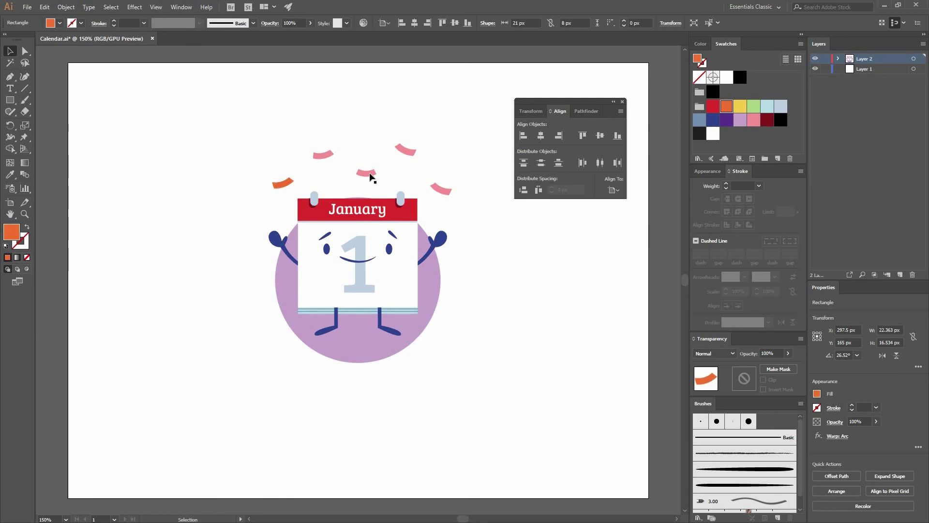
click(366, 172)
click(741, 106)
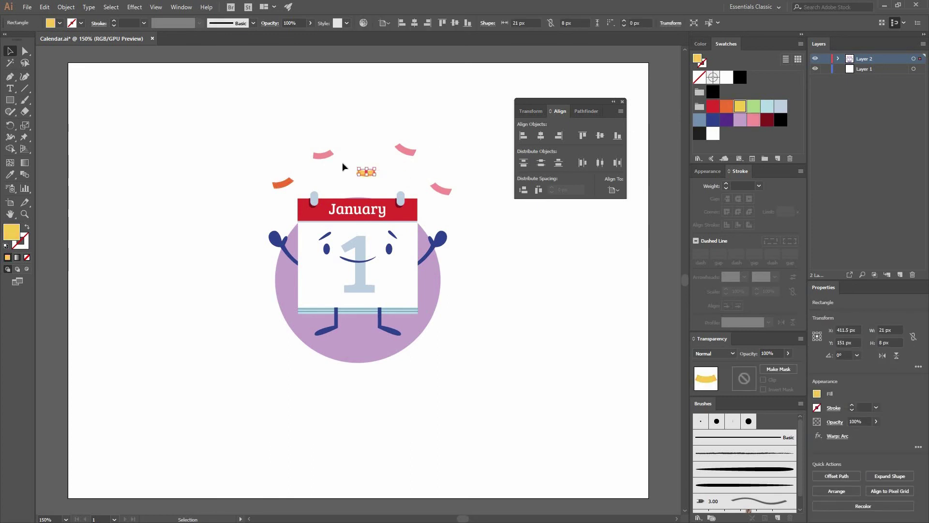
click(323, 154)
click(767, 106)
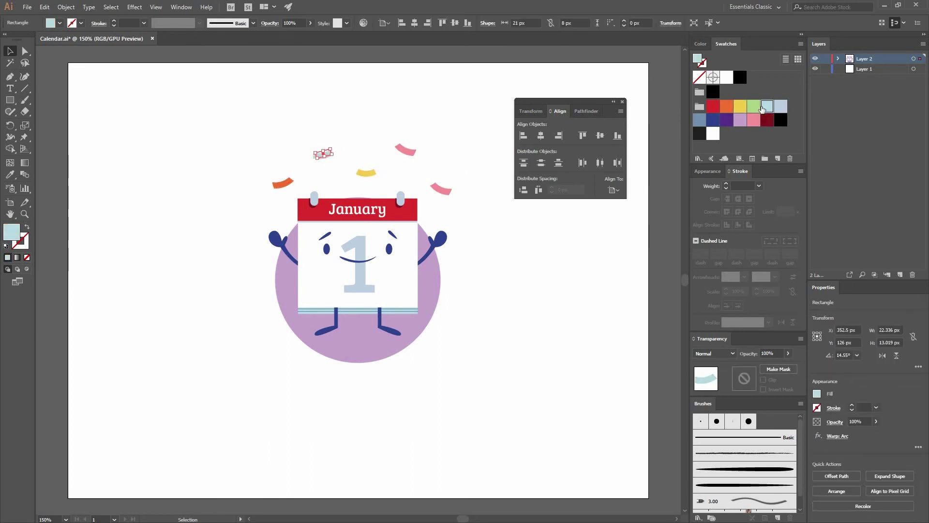
click(754, 107)
click(405, 149)
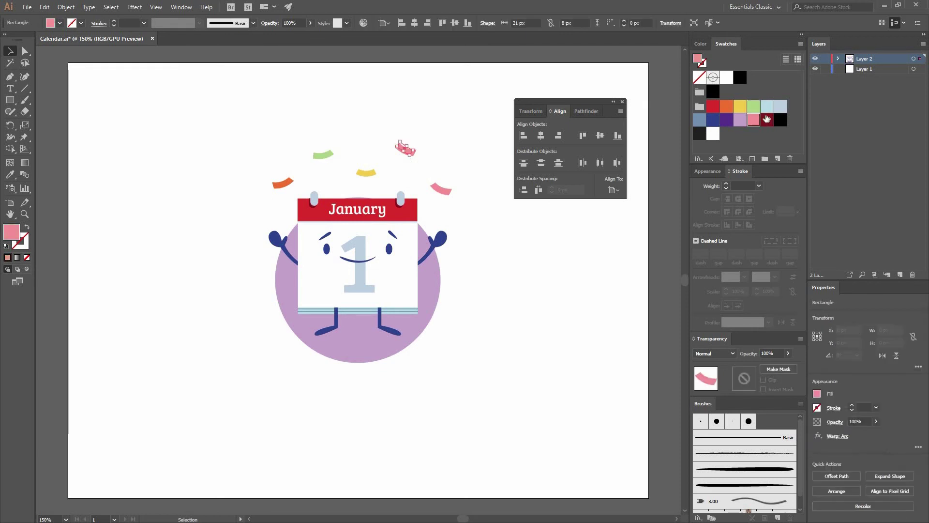
click(724, 120)
click(485, 164)
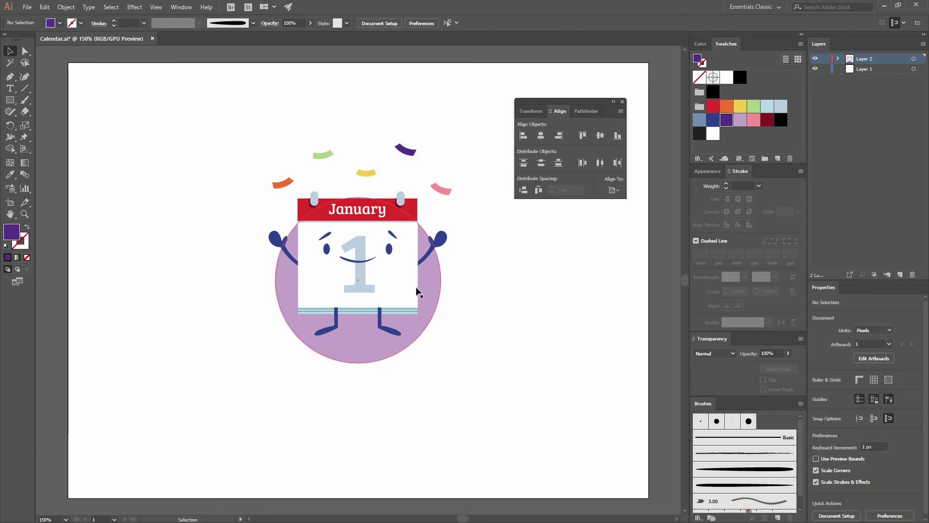
Draw an artboard-sized rectangle, fill it dark grey and send it to the back
click(10, 101)
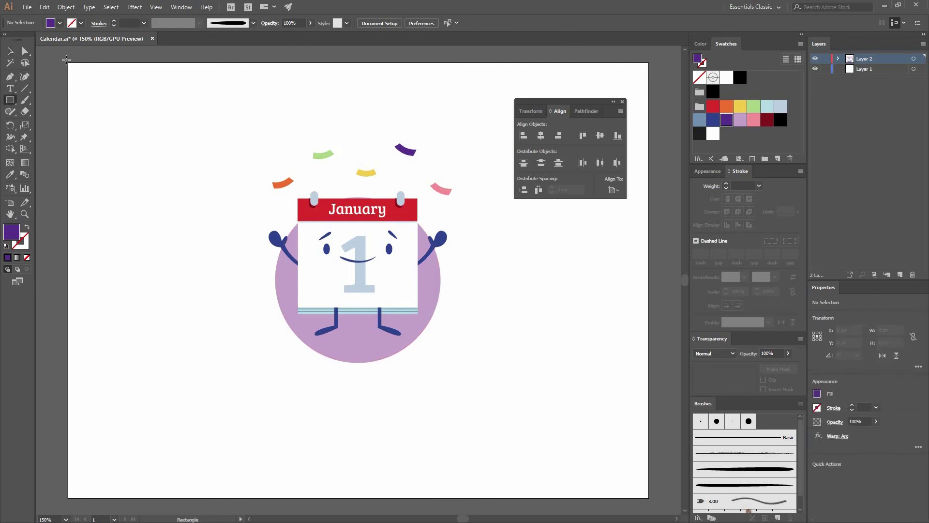
drag(68, 62, 649, 420)
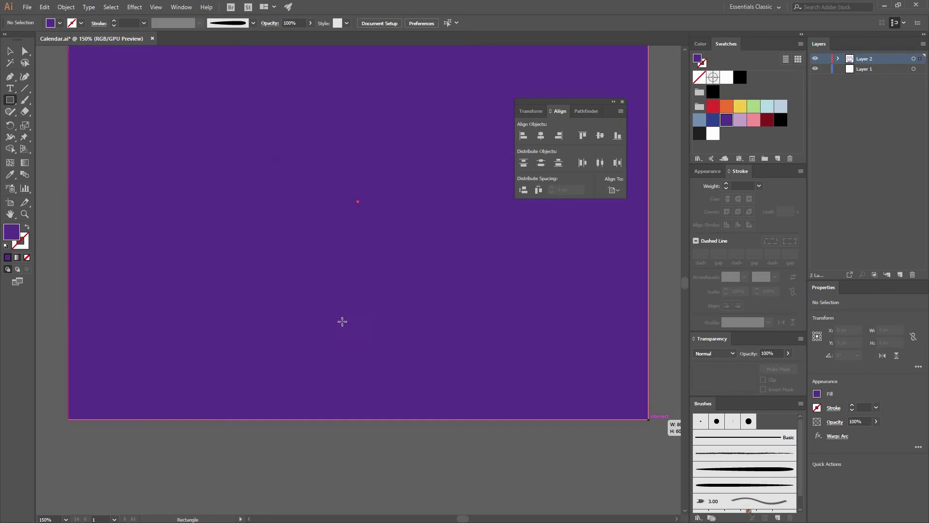
click(10, 51)
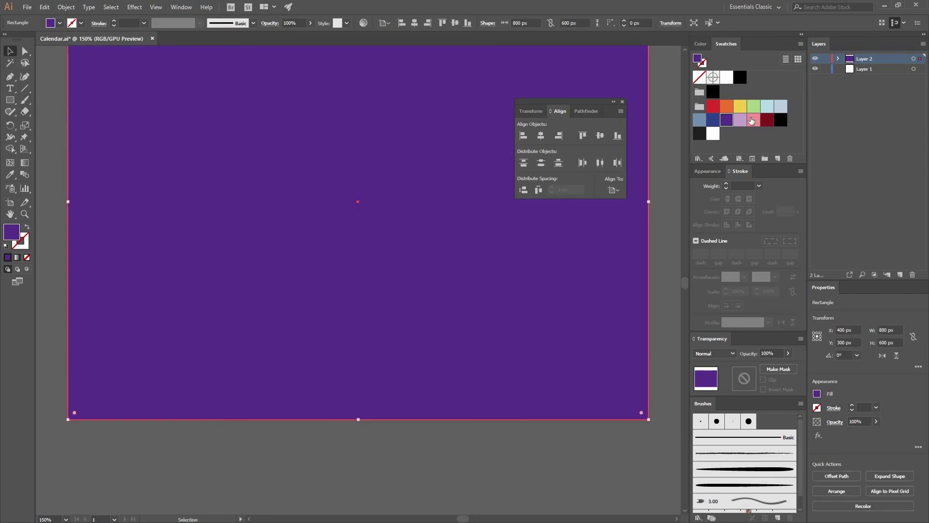
click(699, 133)
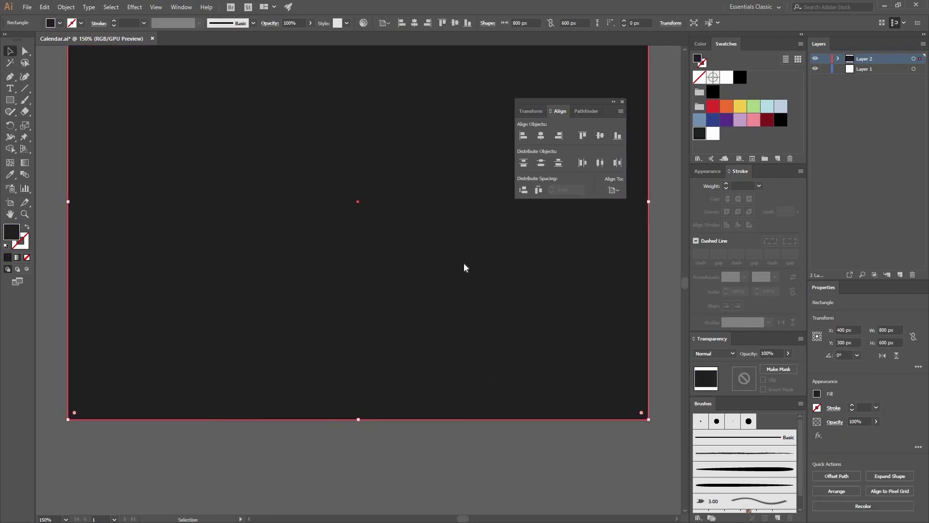
right_click(464, 264)
mouse_move(499, 417)
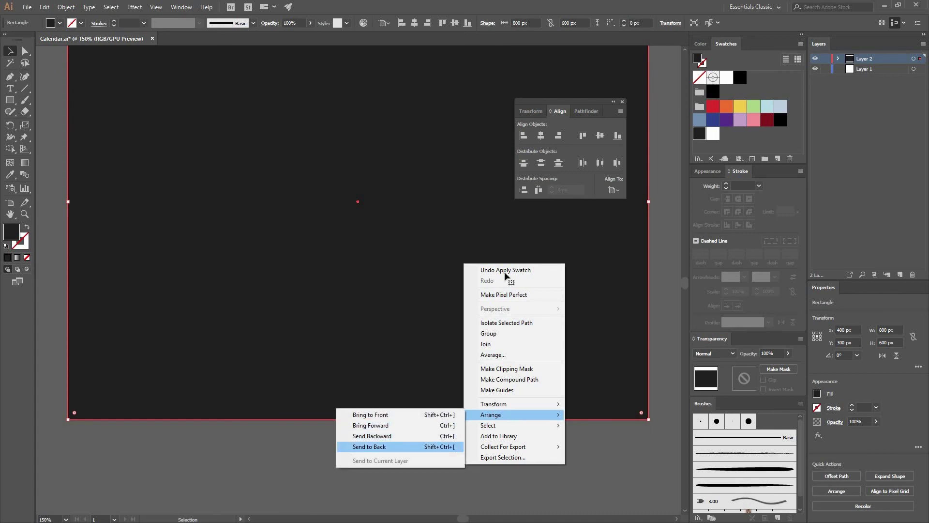
click(377, 447)
scroll(475, 280, up, 3)
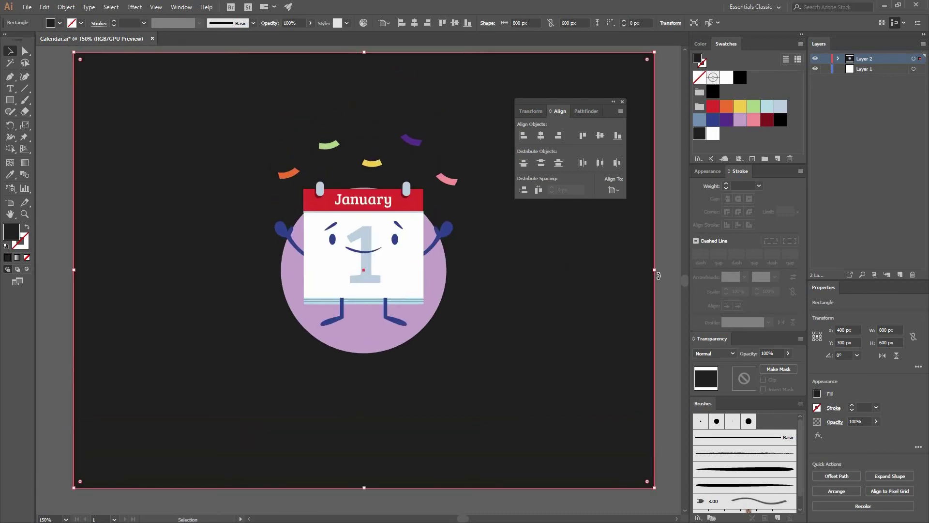
Nudge the calendar character slightly lower
click(668, 290)
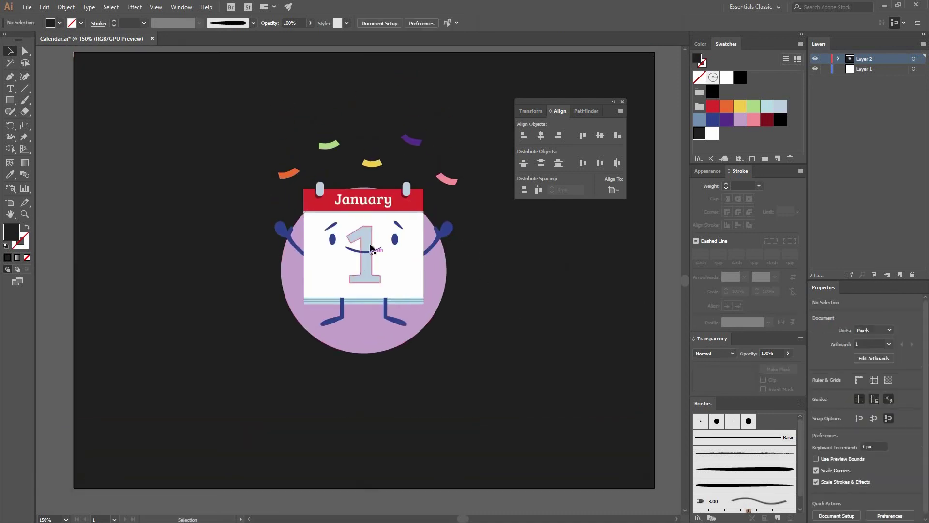
drag(369, 245, 370, 252)
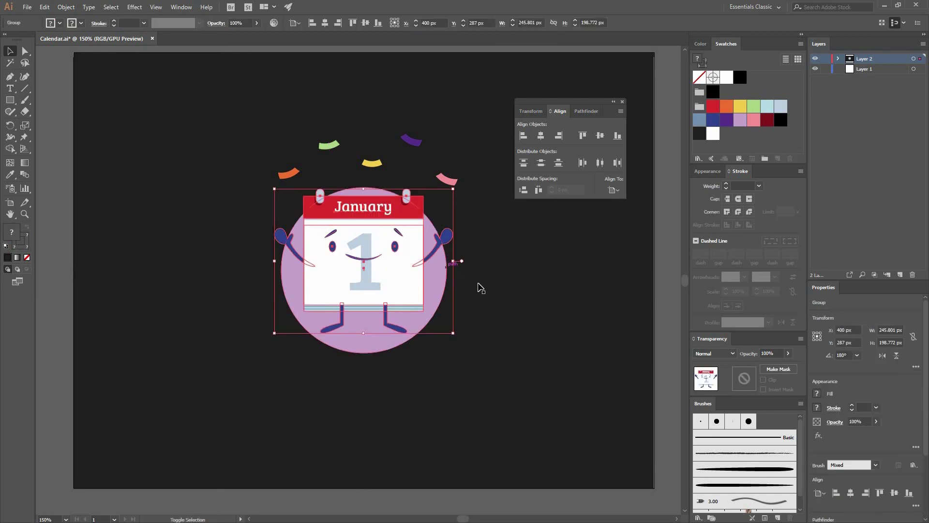
click(498, 344)
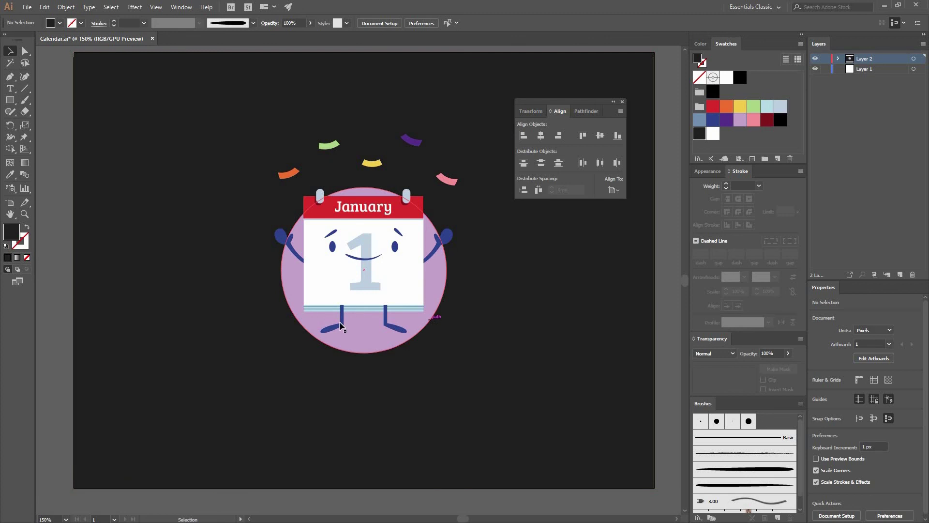
Type the caption 'Happy New Year' below the calendar character
key(t)
click(319, 406)
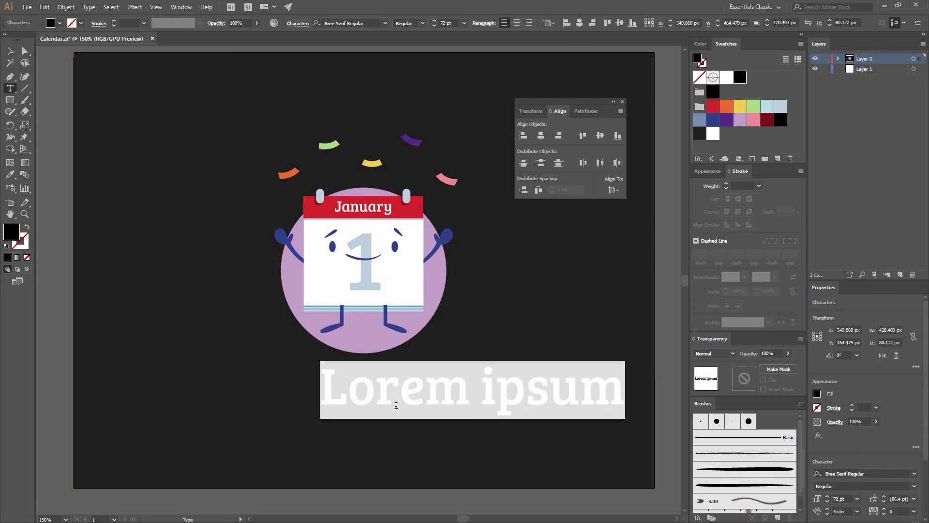
text(Happy )
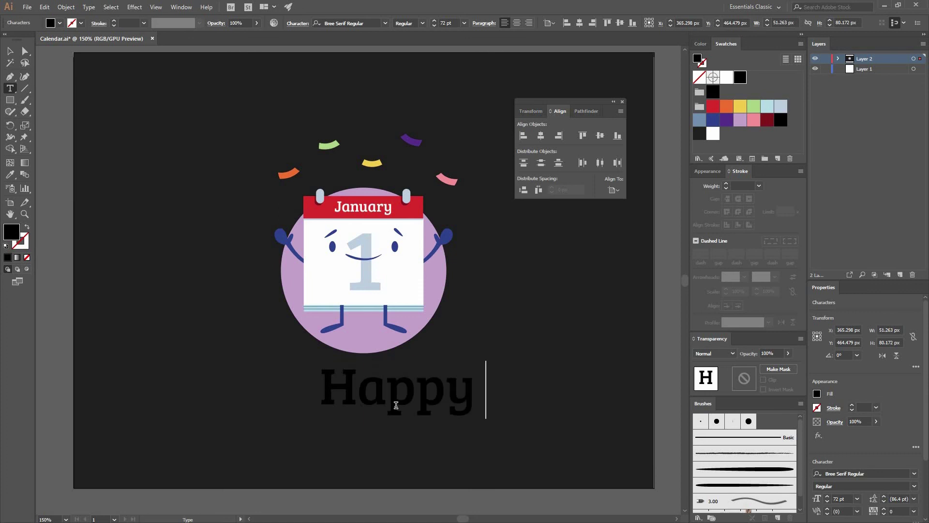
text(New Yer)
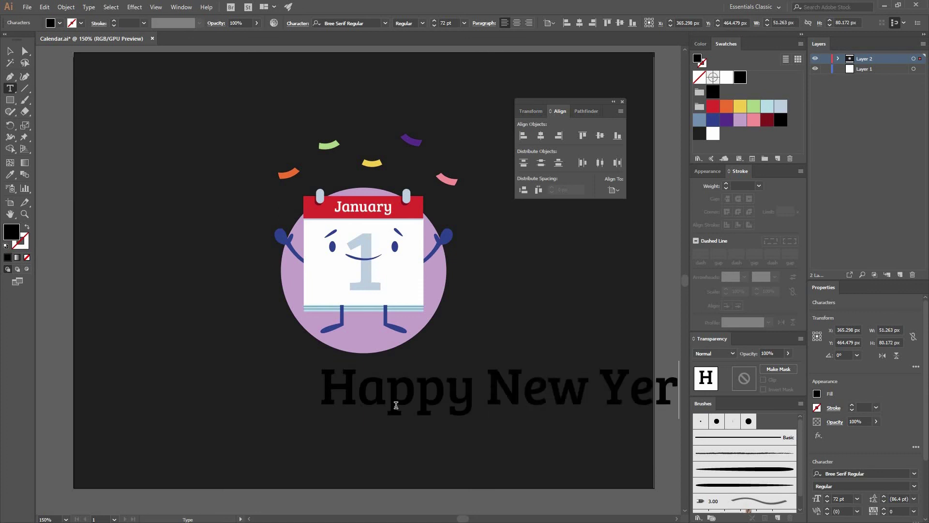
key(BackSpace)
text(ar)
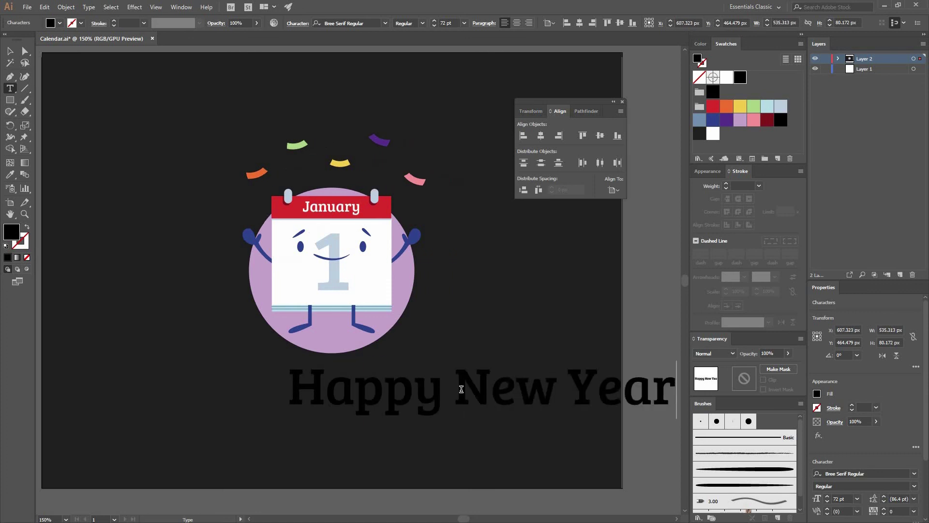
Make the caption text white at 21 pt
triple_click(462, 388)
click(727, 78)
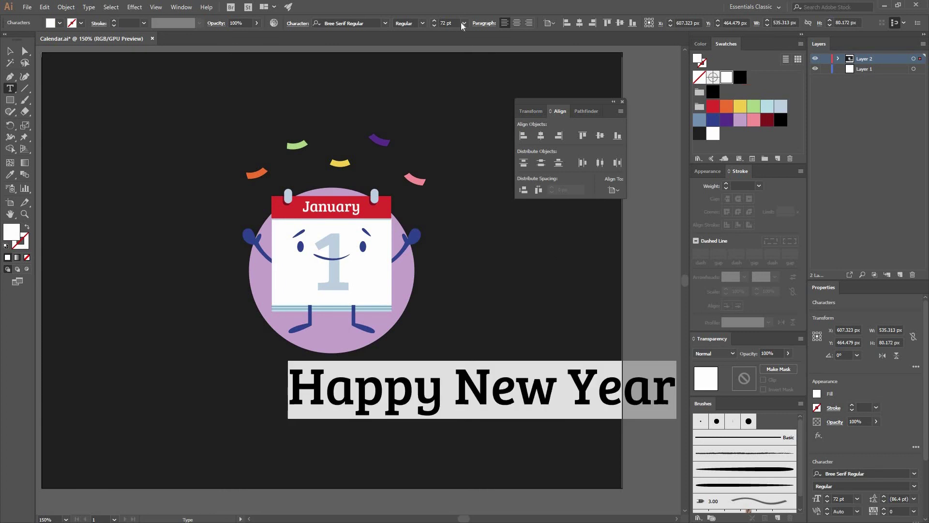
click(458, 23)
text(21)
key(Return)
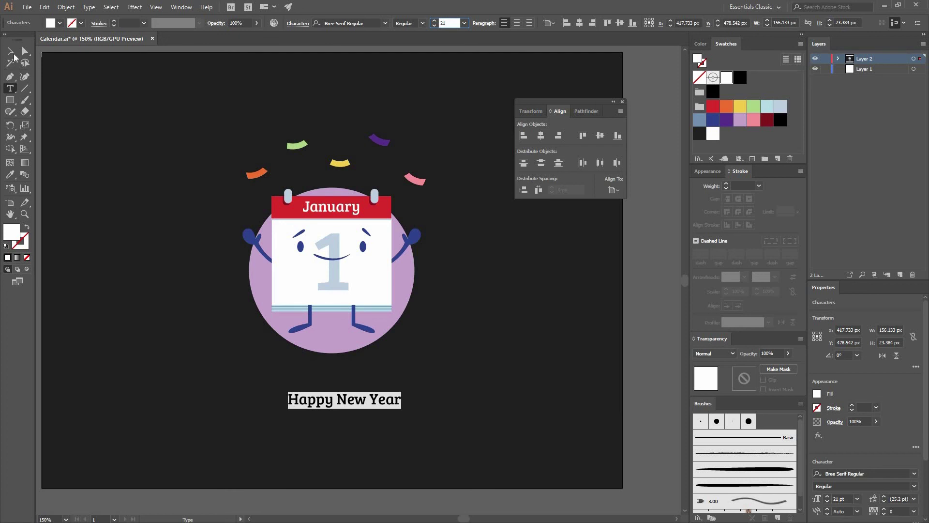
Centre the caption horizontally on the artboard and move it up closer to the character
click(10, 50)
click(600, 22)
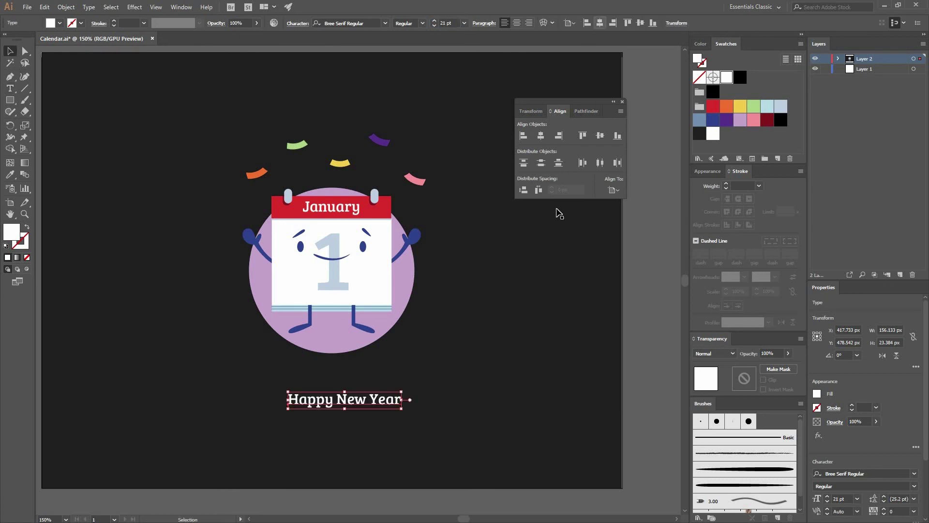
click(317, 410)
drag(325, 406, 324, 381)
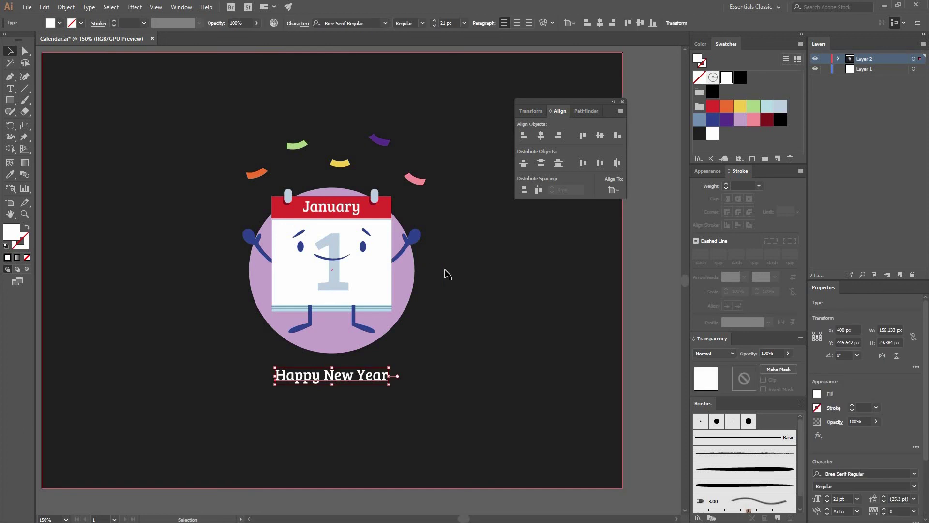
key(ctrl+minus)
click(511, 270)
key(space)
drag(493, 266, 455, 326)
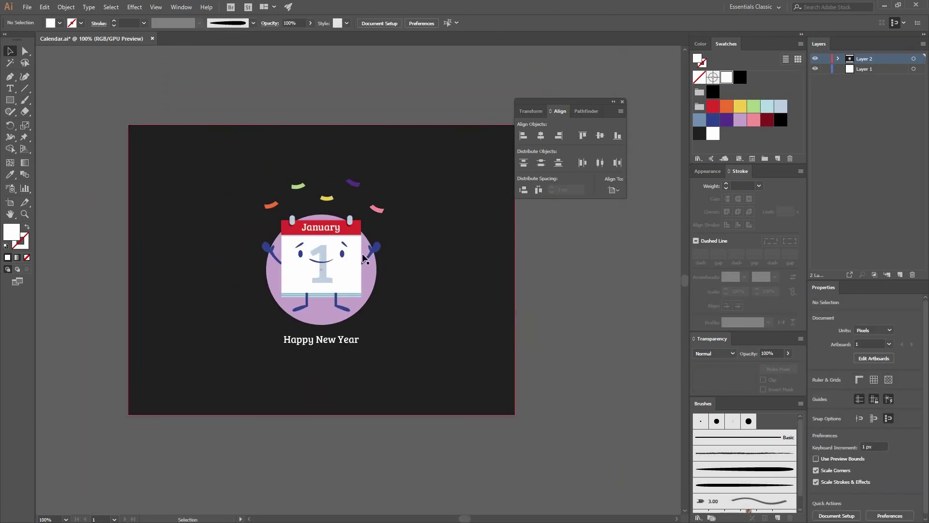
Inside the calendar group, move the smile slightly lower
key(ctrl+plus)
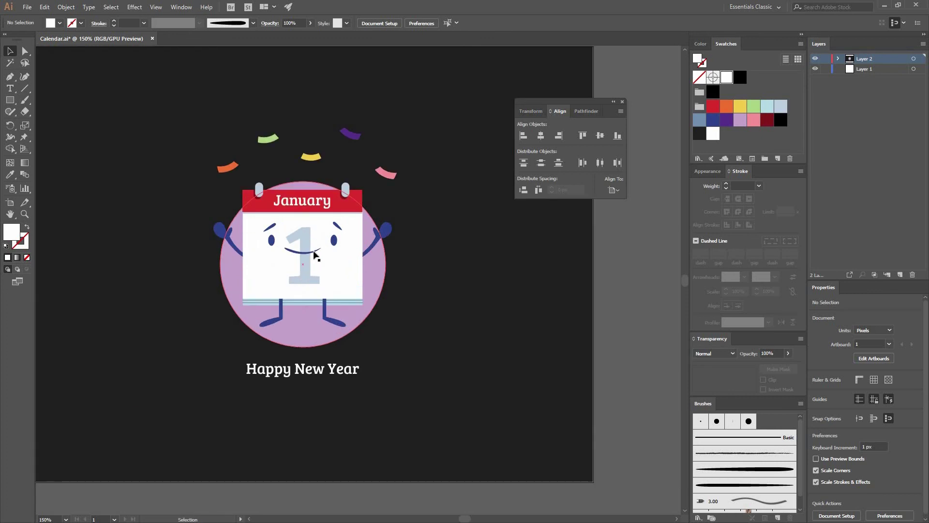
scroll(320, 249, up, 5)
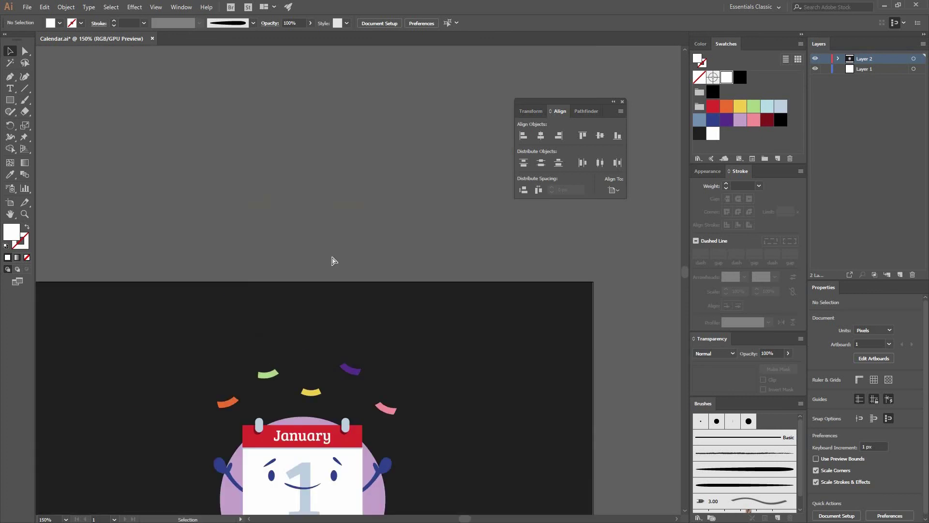
key(ctrl+plus)
scroll(329, 286, down, 5)
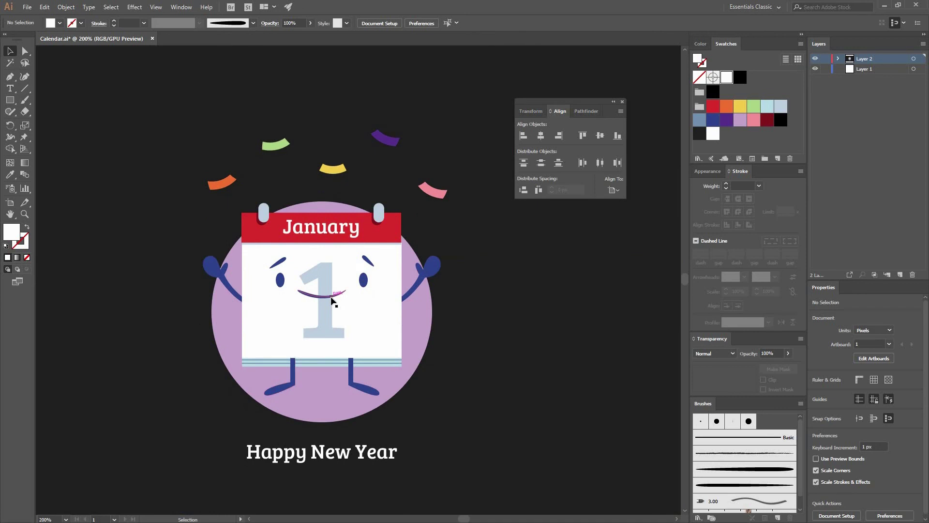
double_click(331, 303)
drag(331, 303, 371, 299)
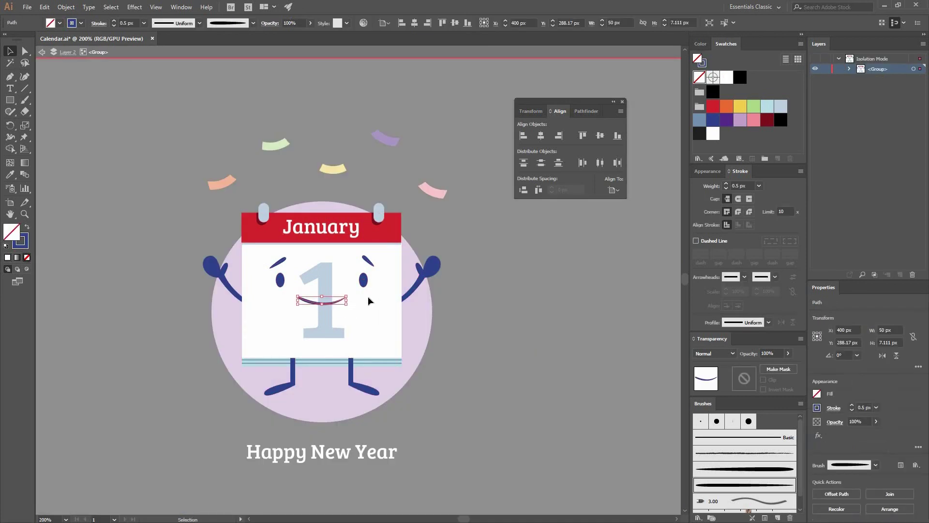
Set the smile's stroke weight to 1 px and exit the group
click(760, 186)
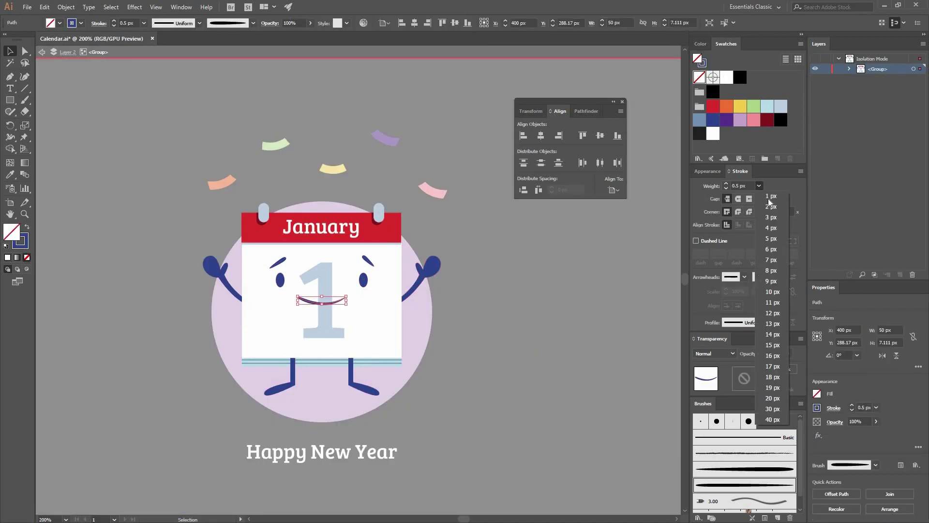
click(770, 195)
click(576, 273)
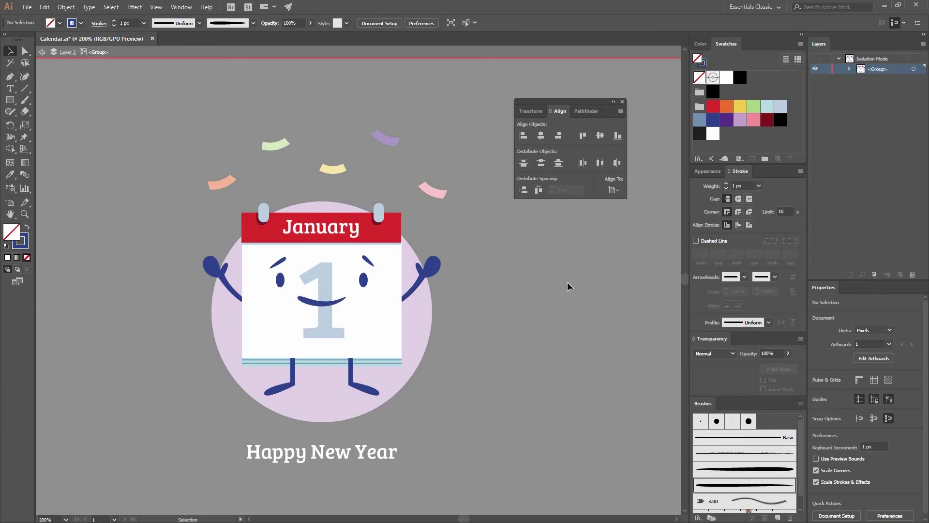
double_click(489, 278)
key(ctrl+minus)
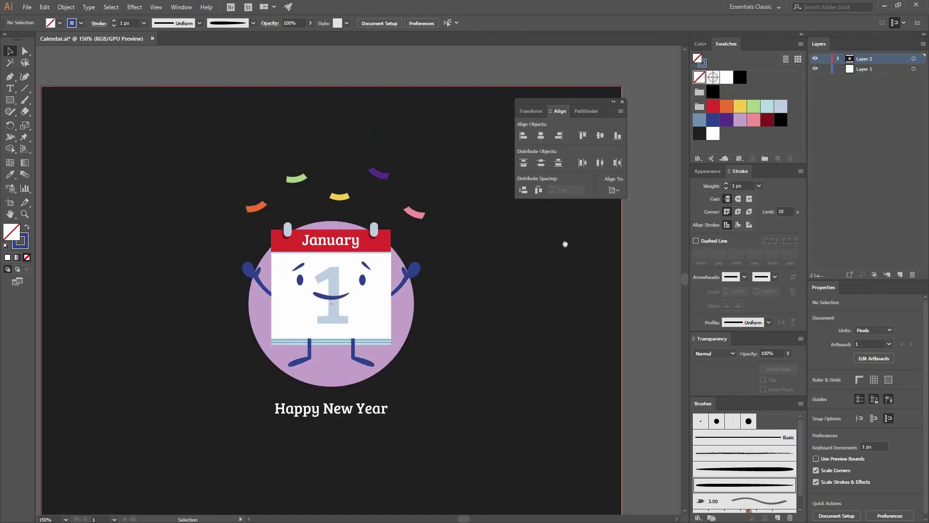
drag(494, 286, 565, 244)
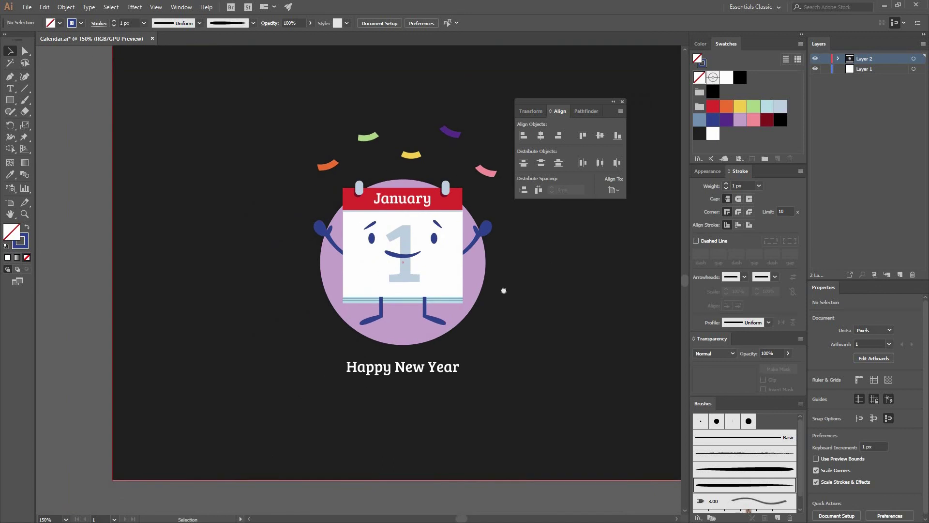
scroll(504, 291, up, 1)
scroll(506, 289, right, 2)
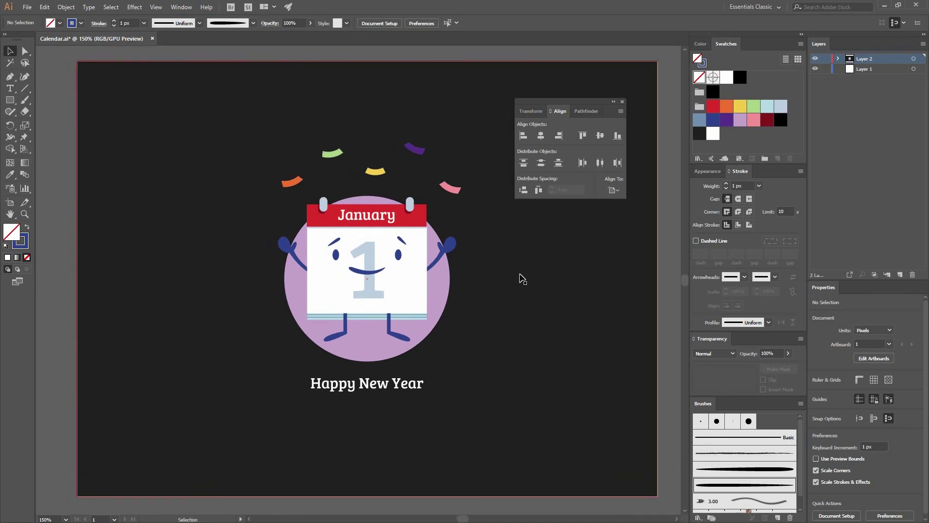